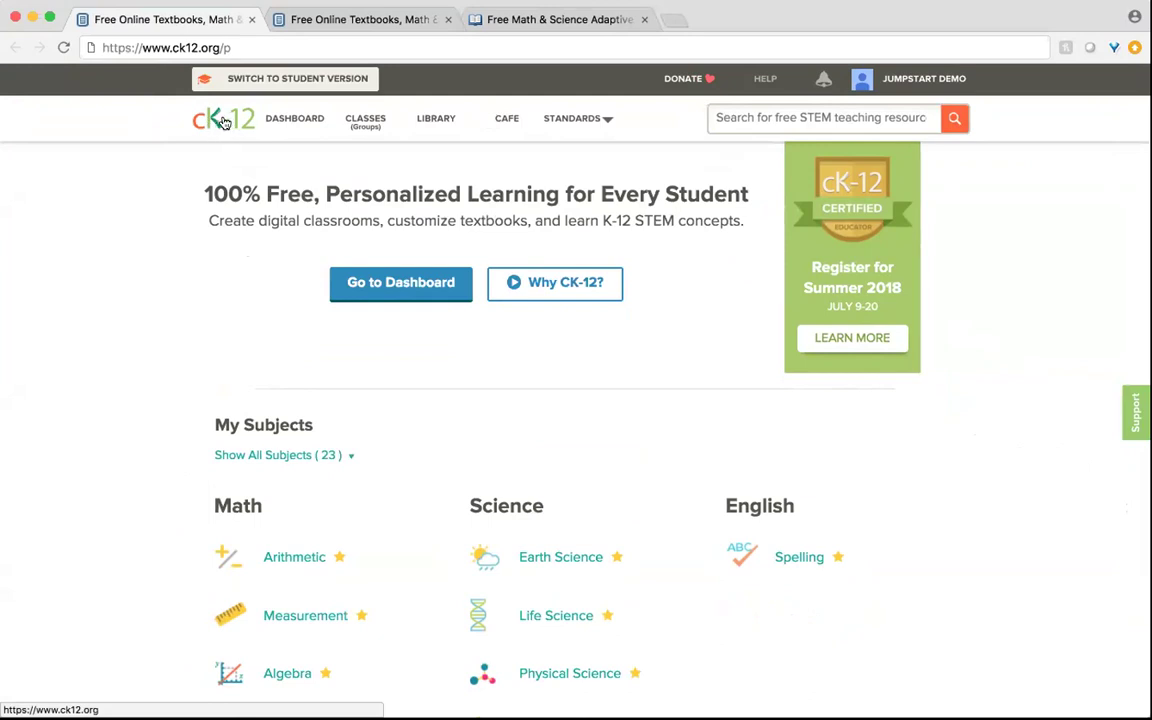
Expand the teacher home page's subject list to show all subjects and examine the Math, Science, English and More categories
scroll(146, 321, down, 5)
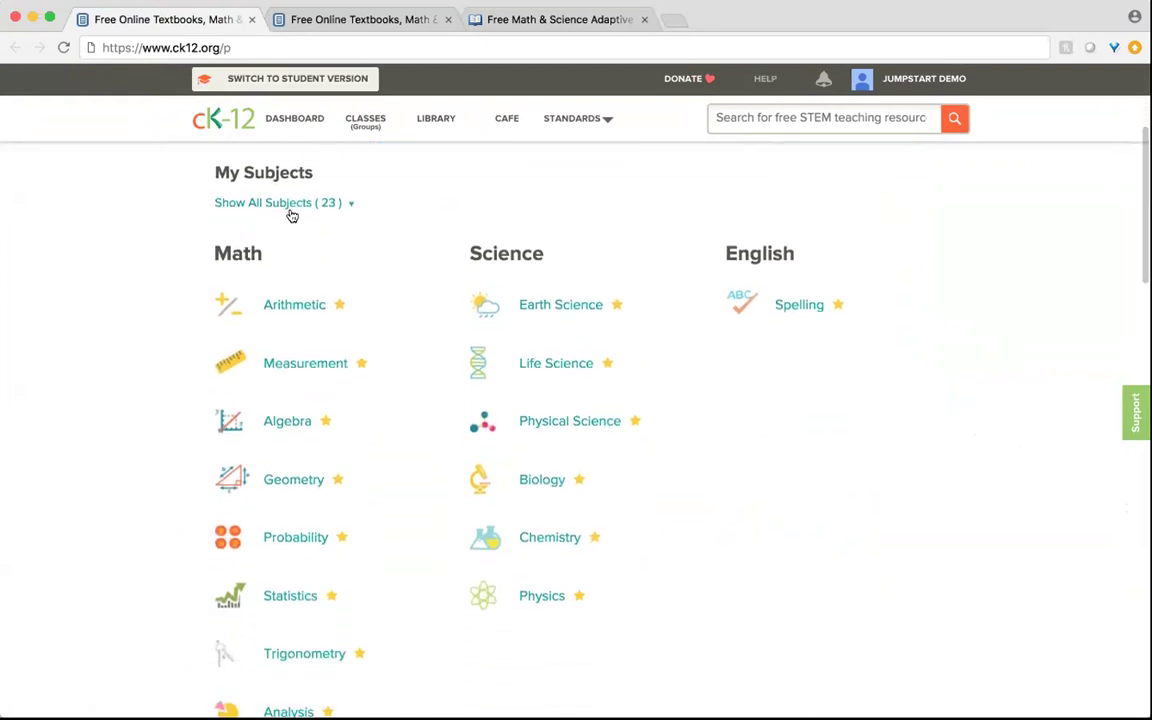
click(293, 209)
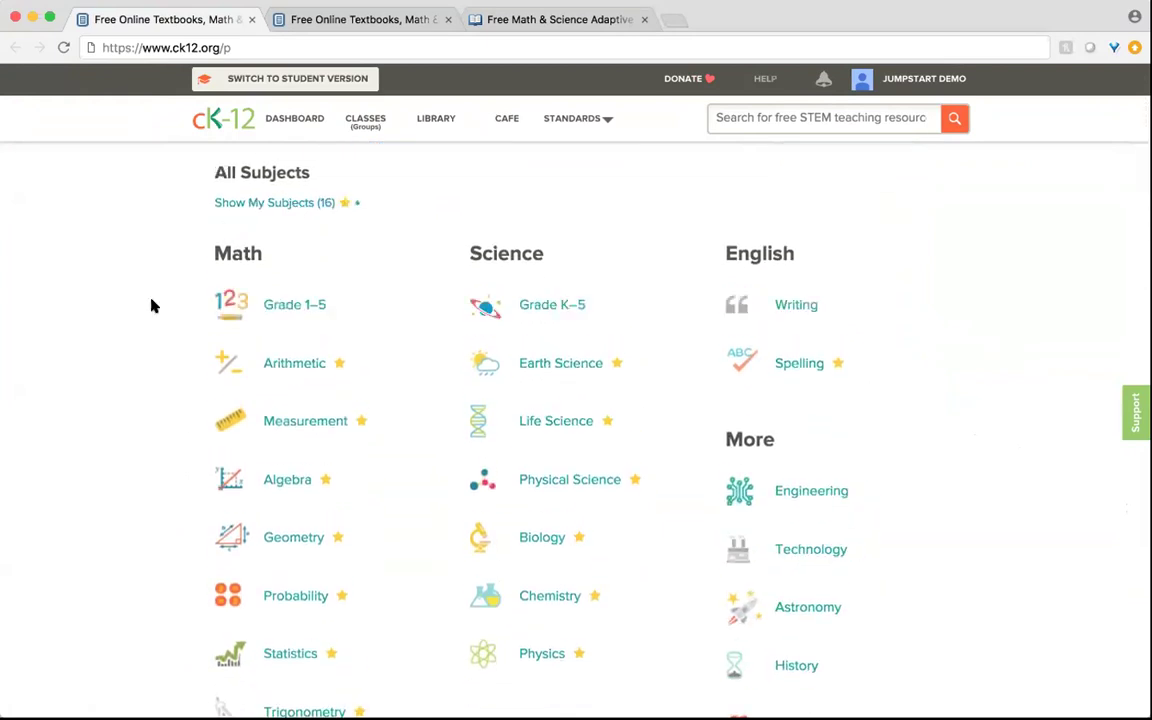
scroll(170, 290, down, 3)
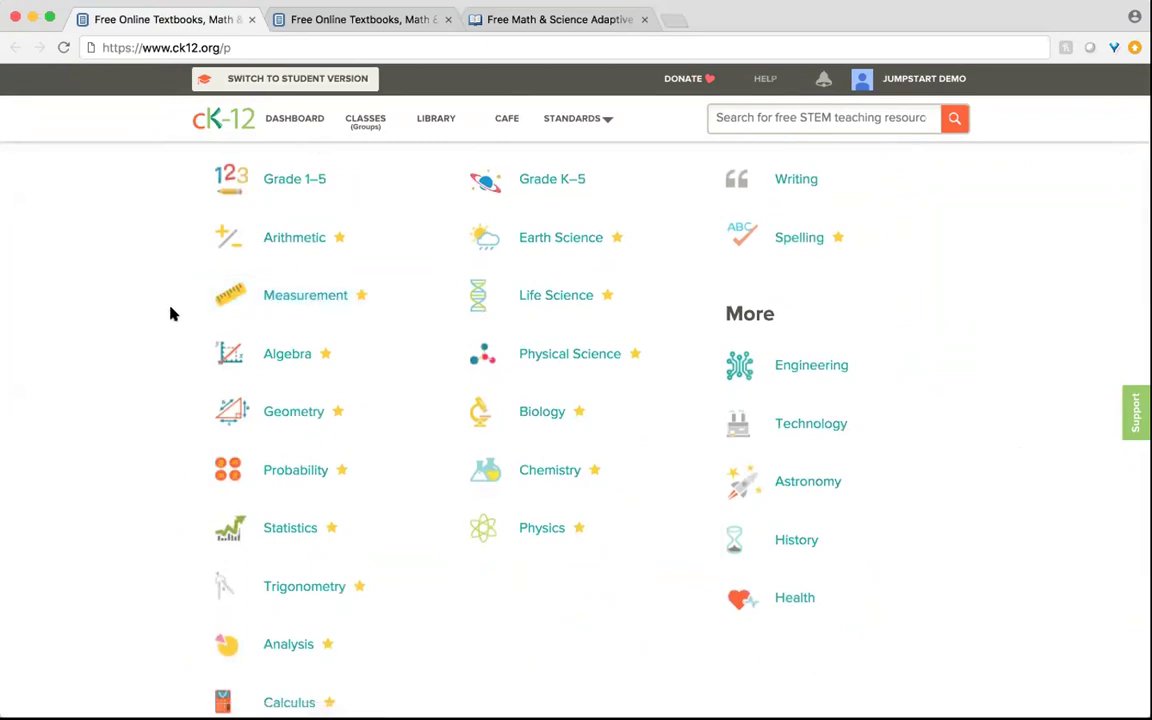
scroll(170, 314, up, 4)
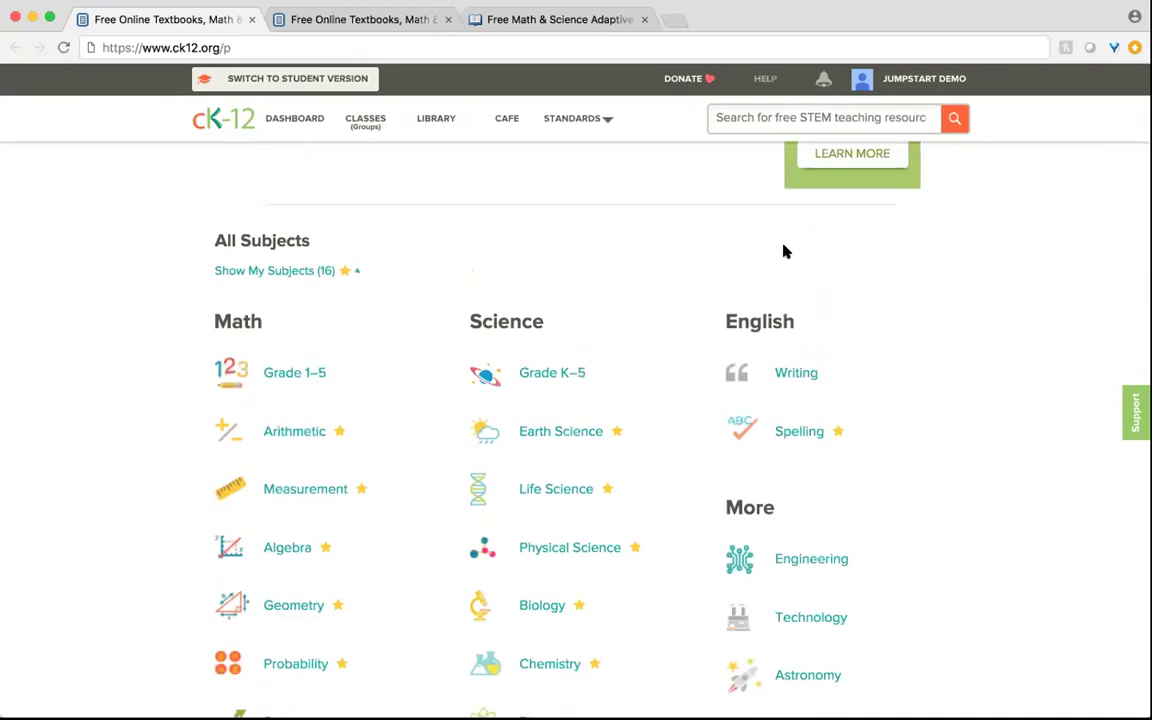
Search the teaching resources for "midpoint for" and choose the suggested Midpoint Formula concept
scroll(784, 240, up, 4)
click(789, 113)
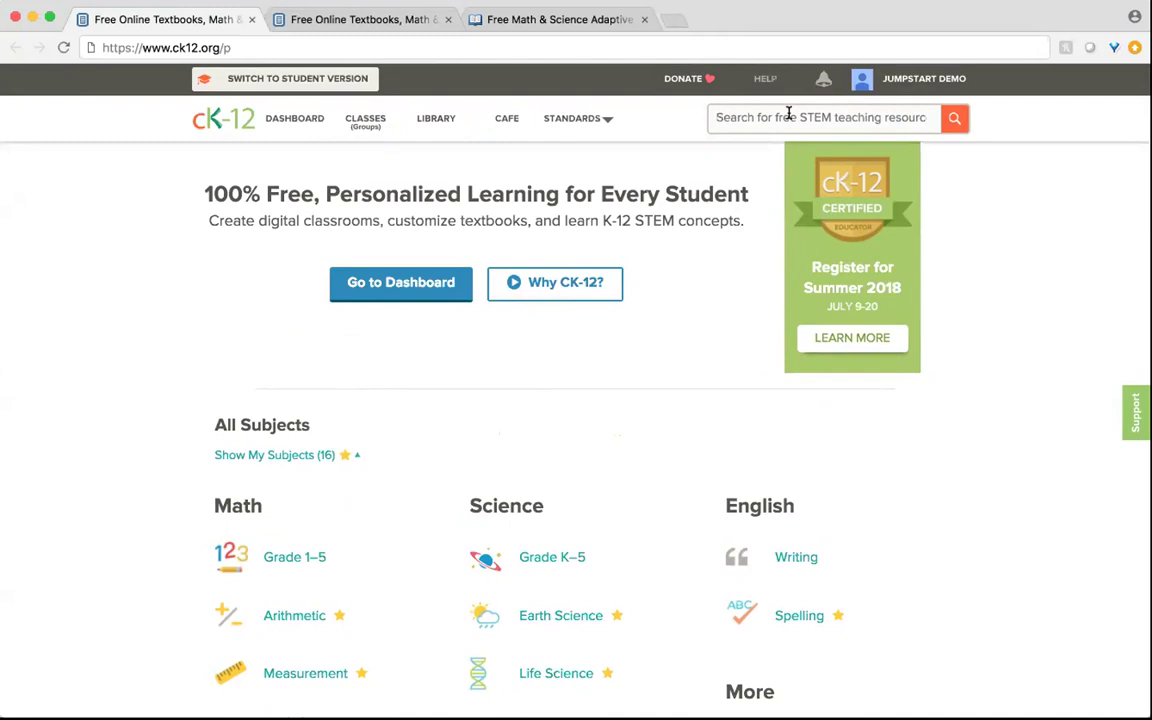
text(mi)
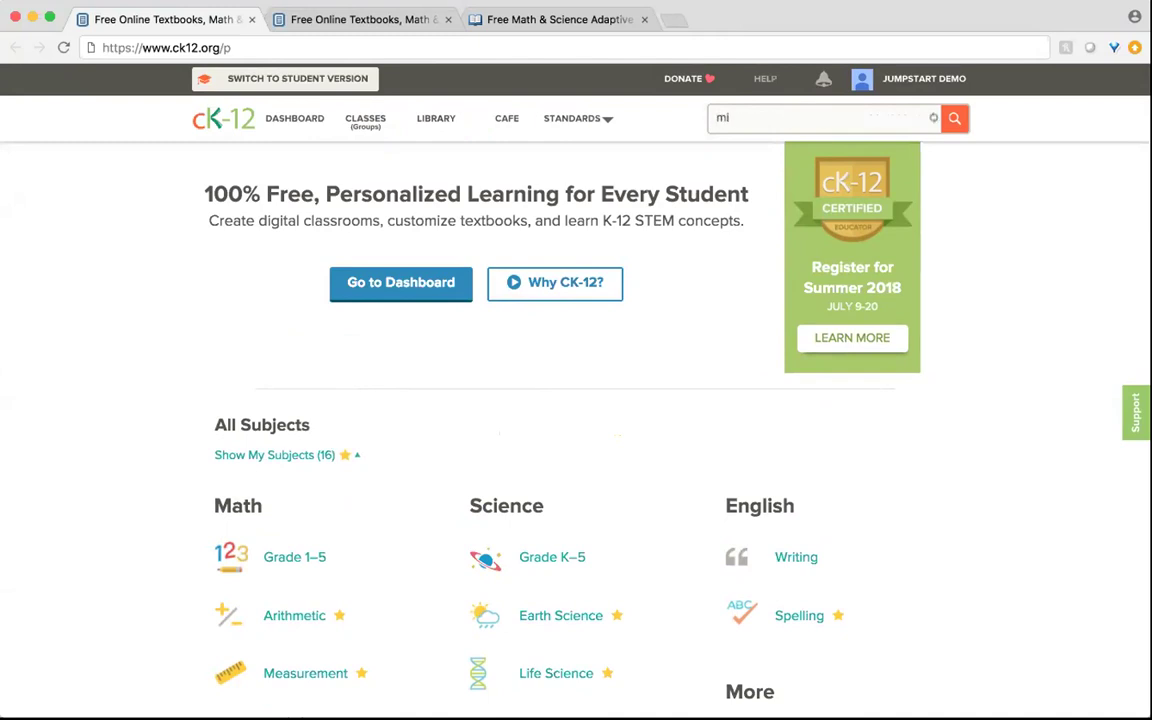
text(dpoint )
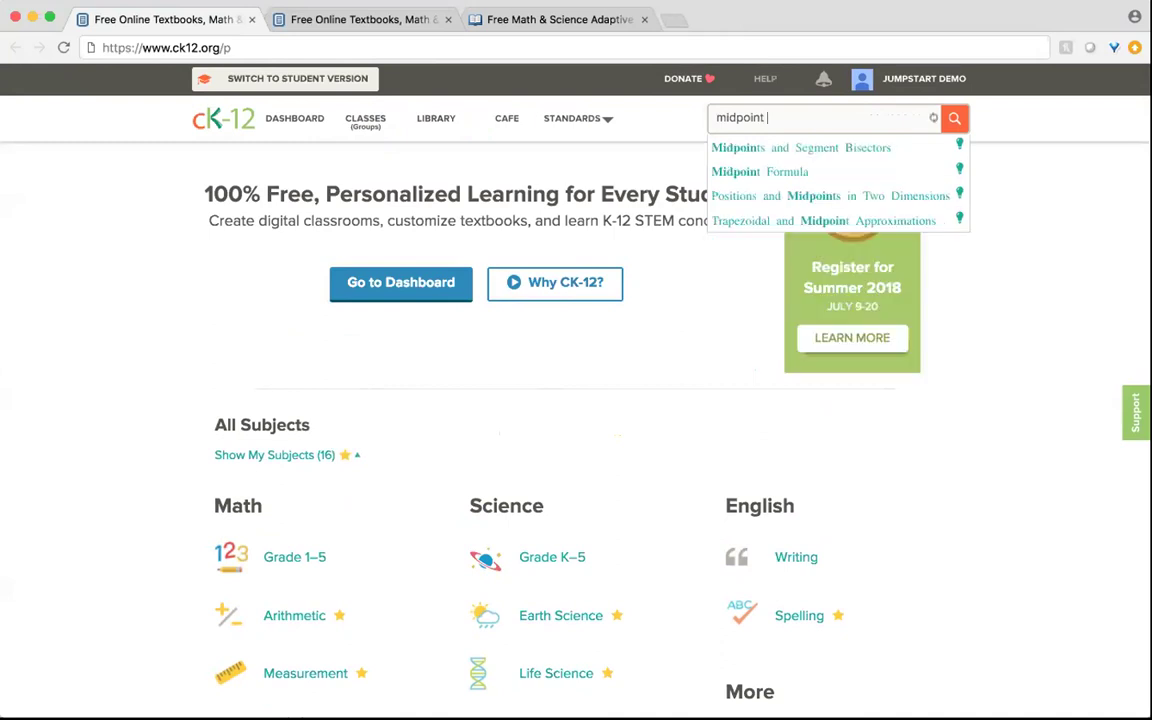
text(for)
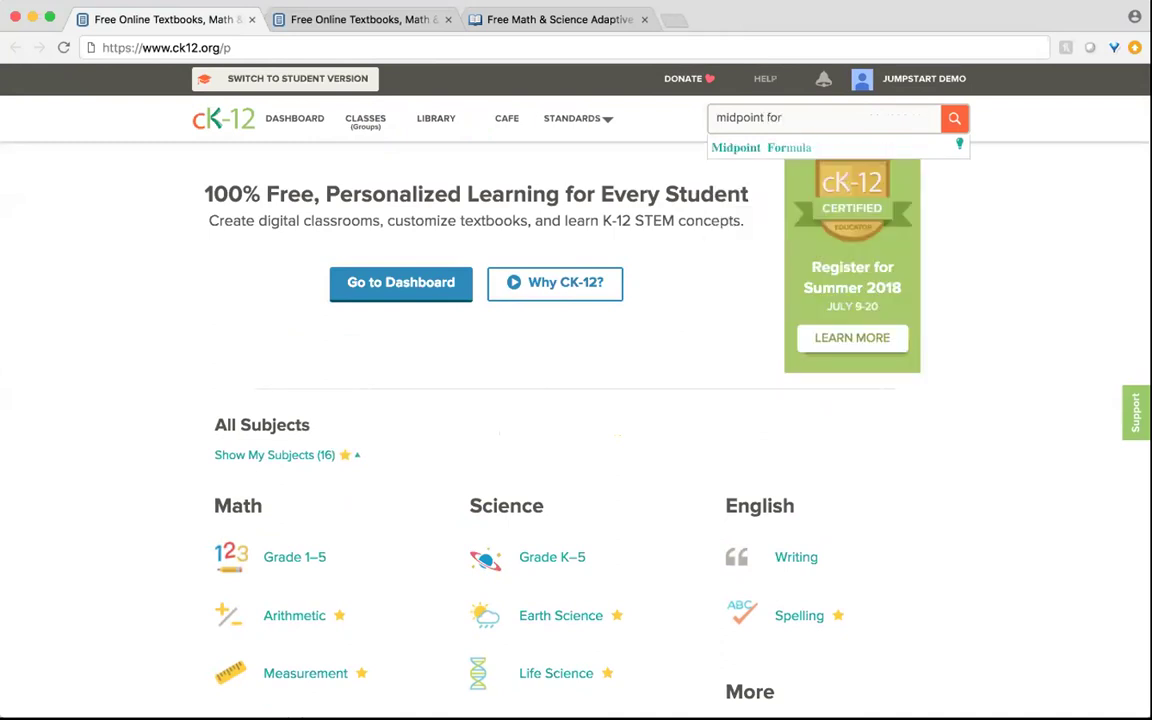
click(751, 149)
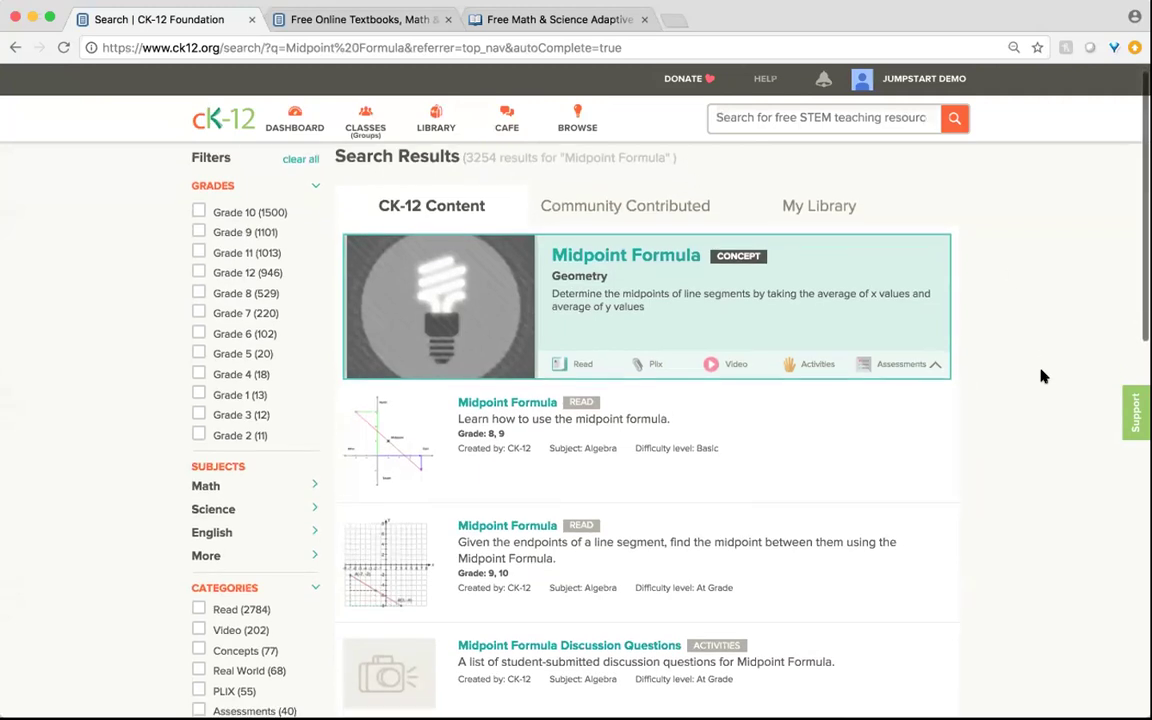
Review the search results and their filters, and open the Geometry concept Midpoint Formula
scroll(1041, 376, down, 2)
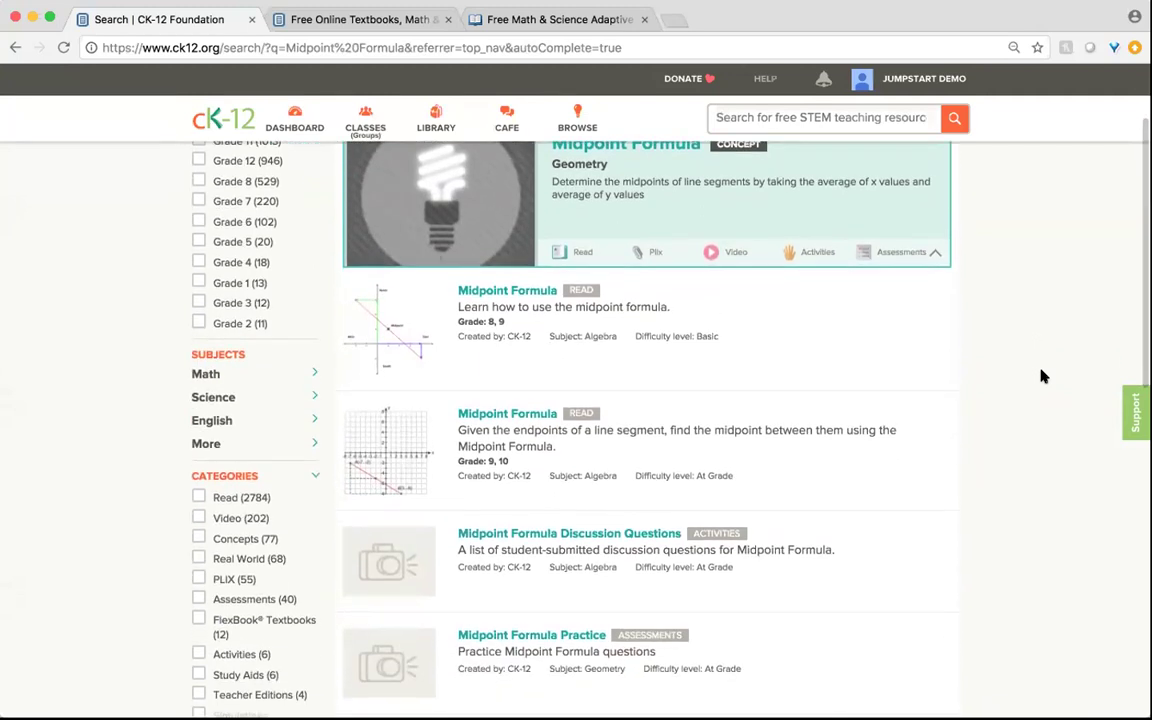
scroll(1041, 376, down, 3)
scroll(1041, 376, up, 5)
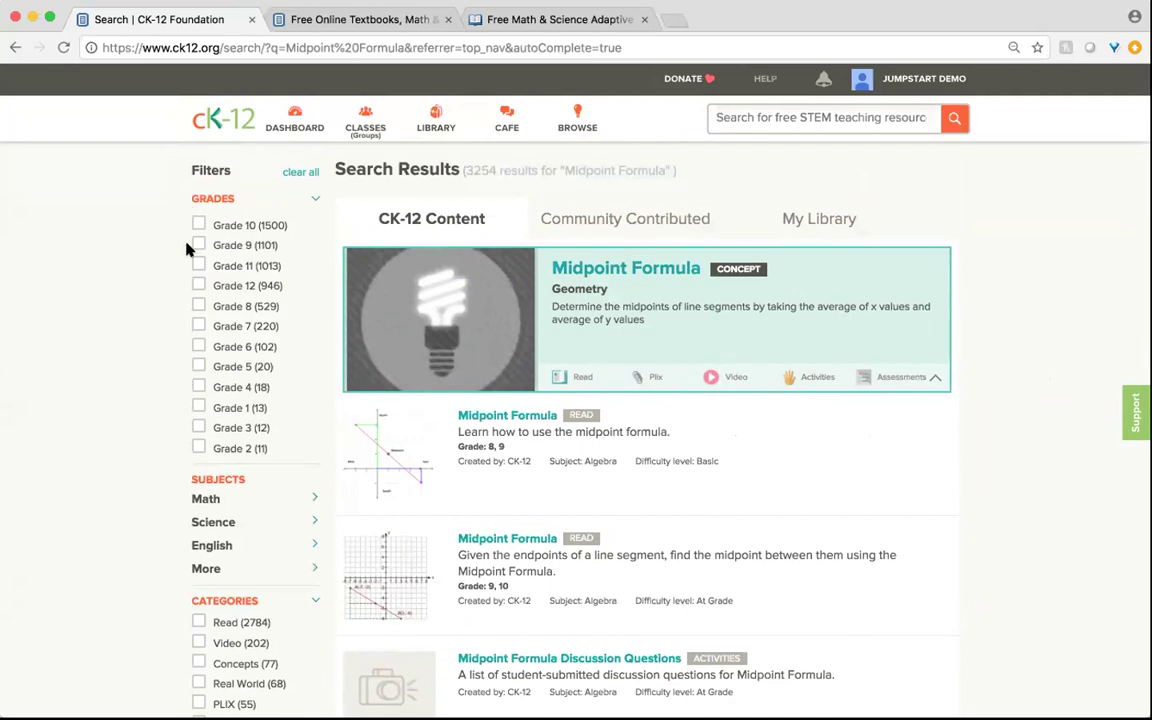
scroll(151, 495, down, 3)
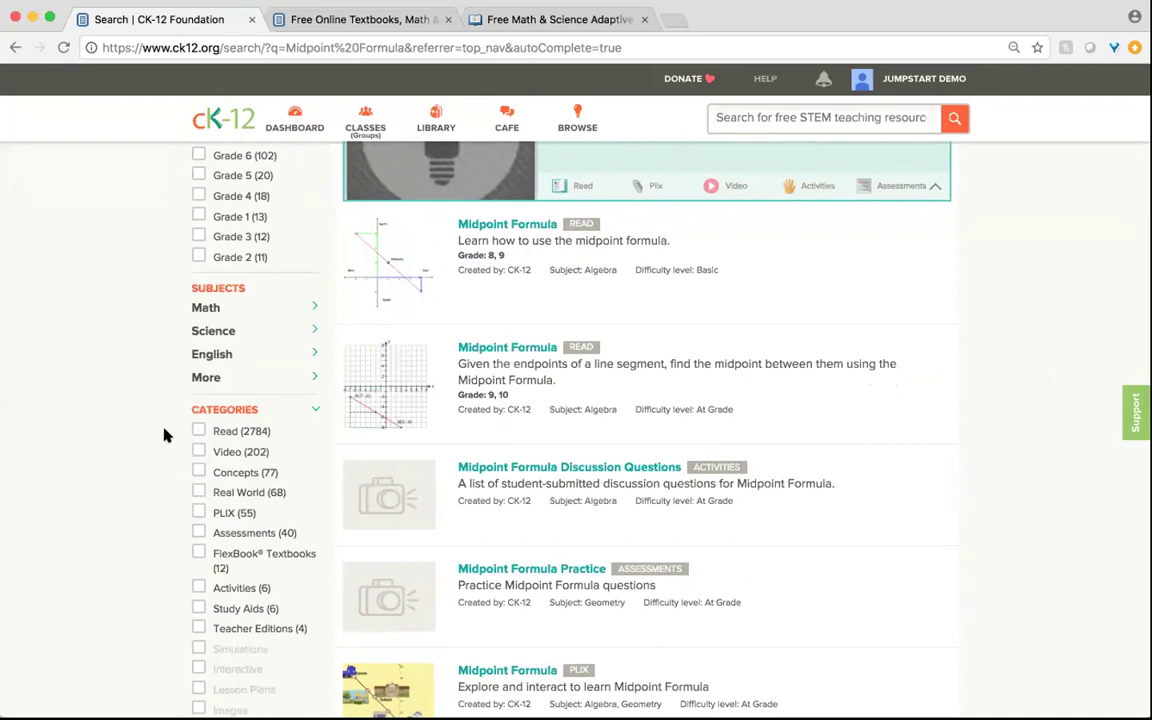
scroll(166, 431, up, 4)
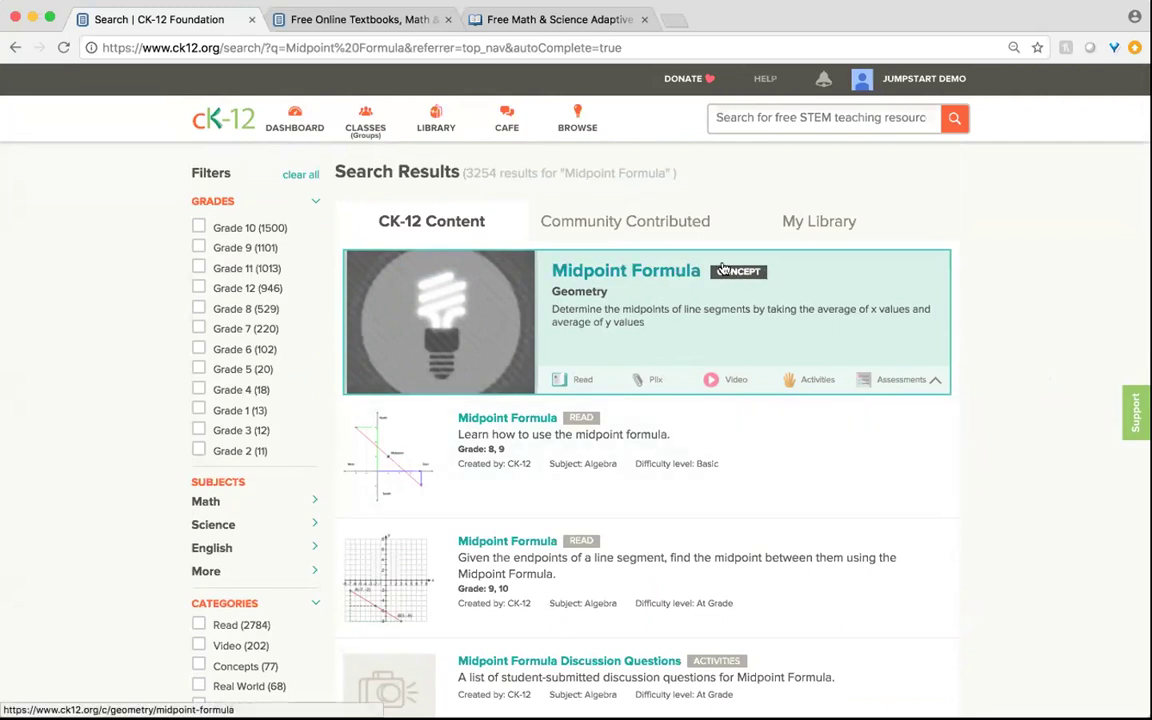
click(648, 274)
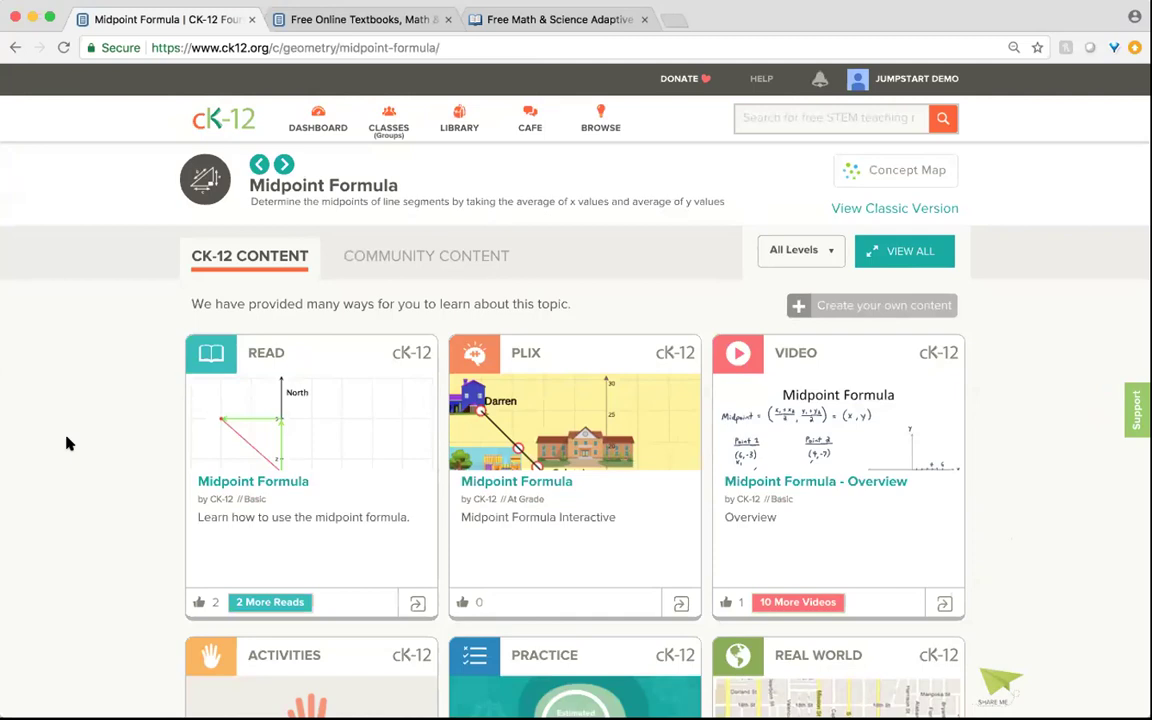
Look over the Midpoint Formula learning resources and open the CK-12 Practice one
scroll(68, 443, down, 2)
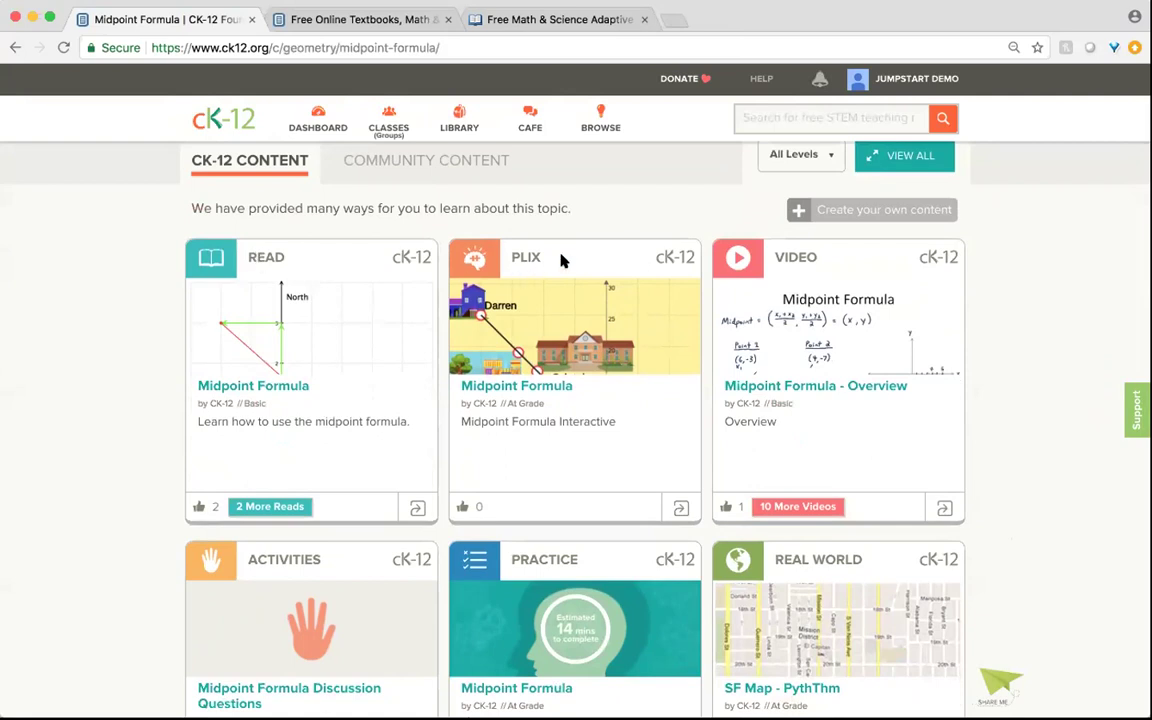
scroll(279, 612, down, 1)
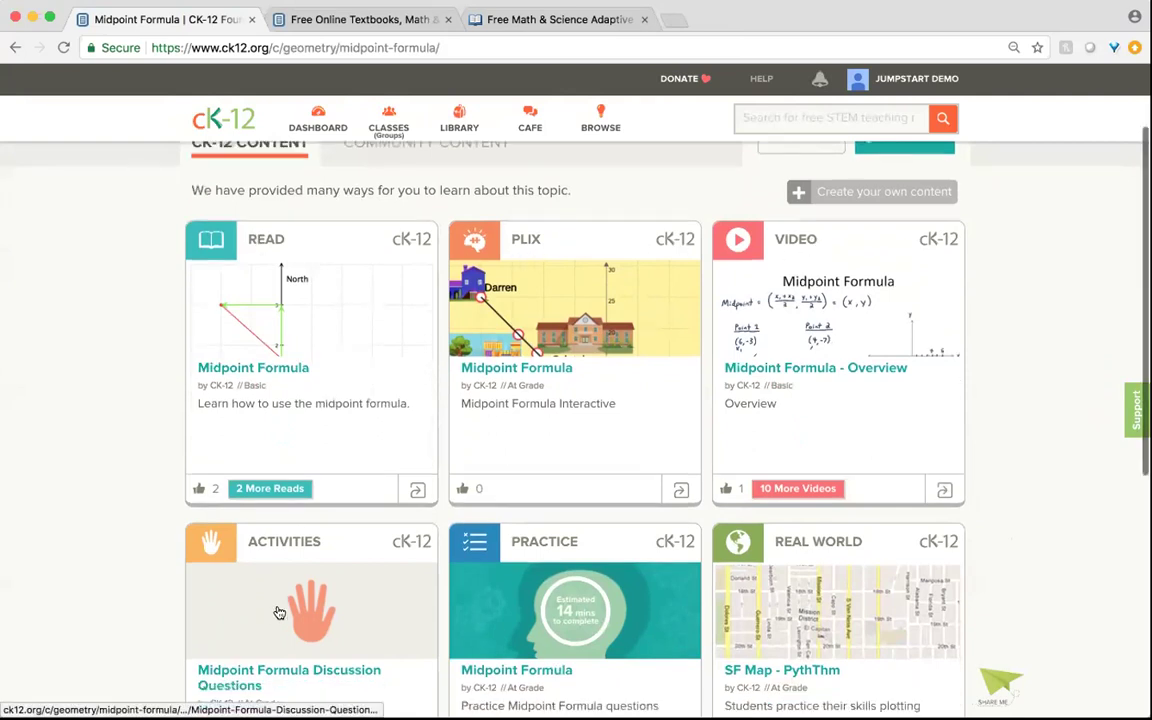
scroll(279, 612, down, 2)
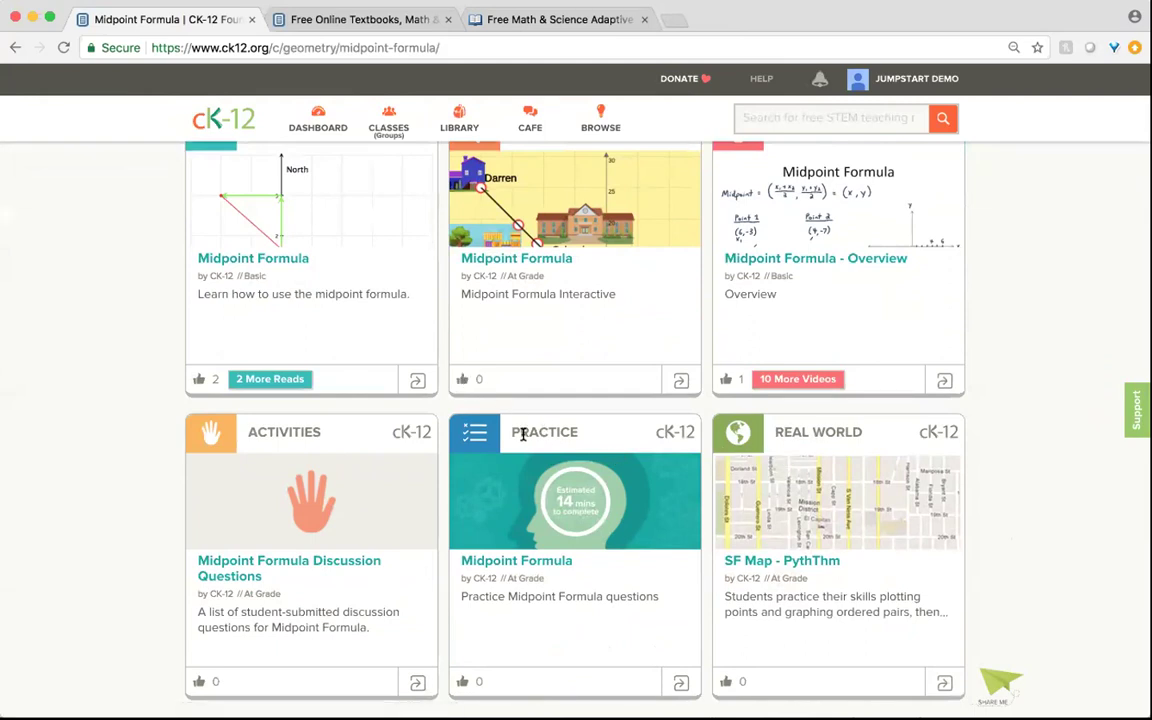
scroll(127, 338, up, 5)
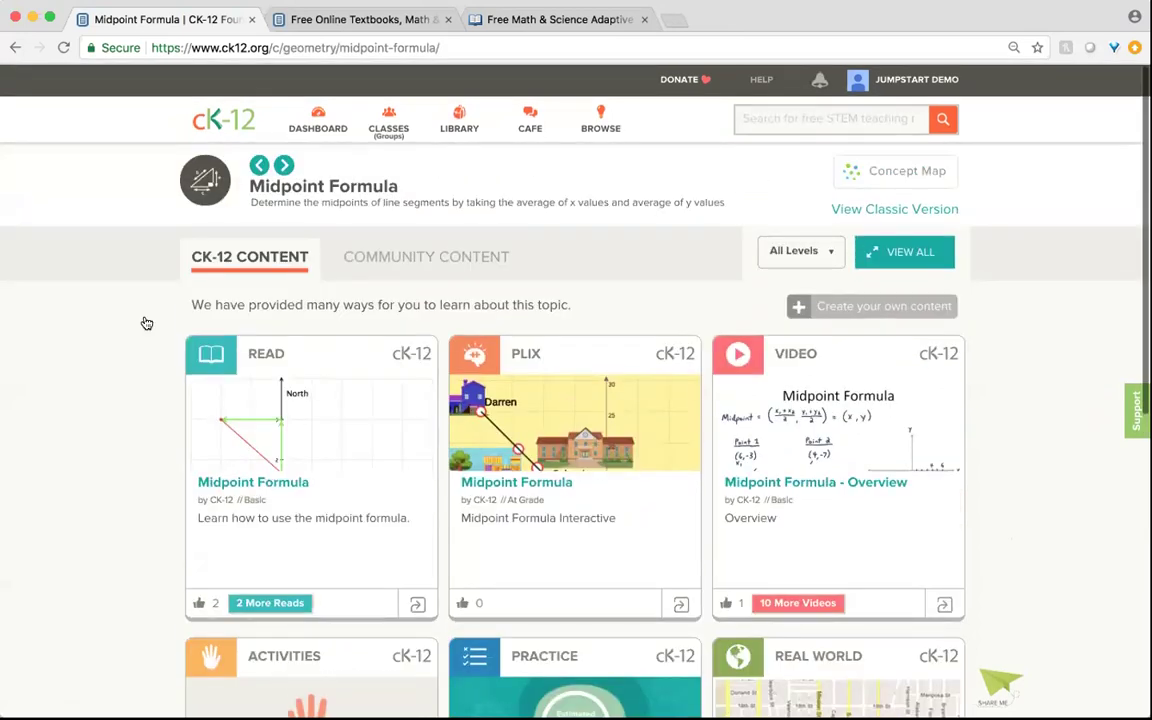
scroll(133, 432, down, 4)
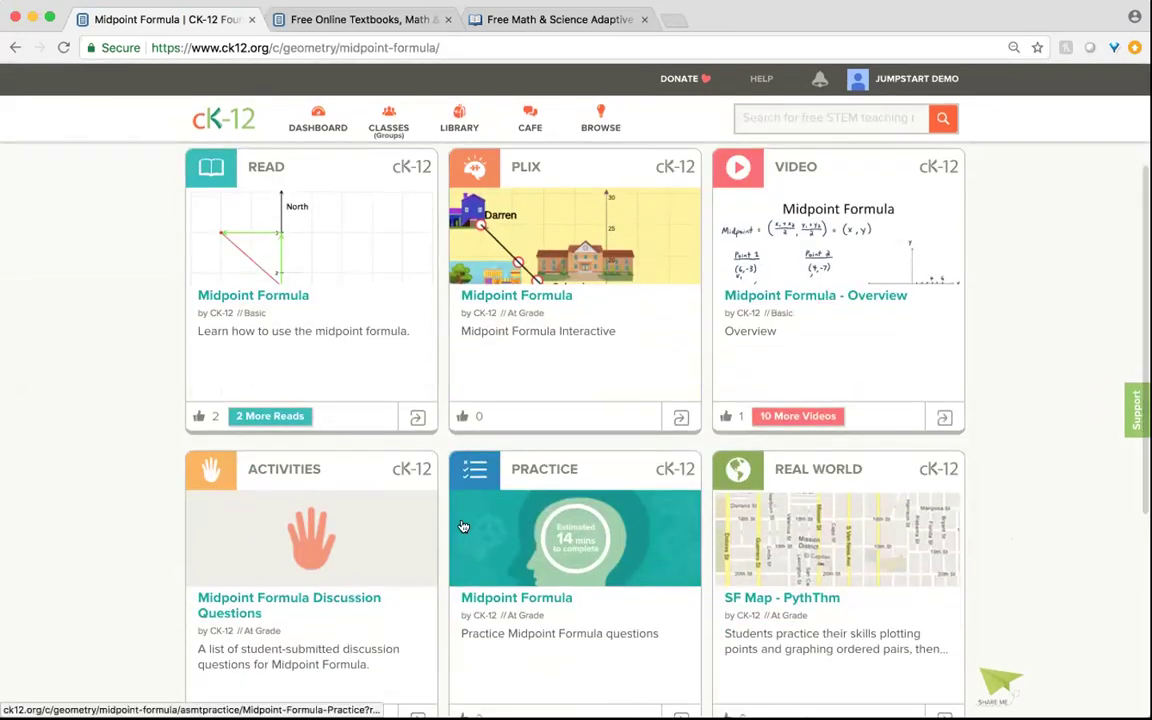
click(497, 600)
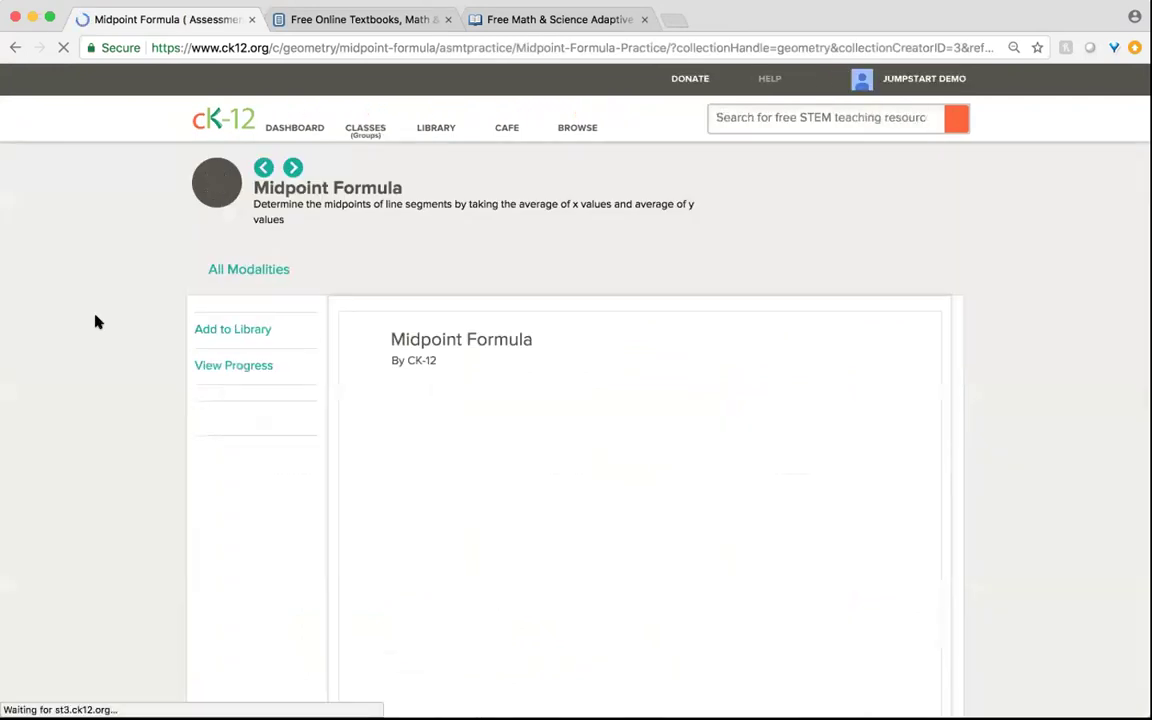
Examine the Assign to Class options for the Midpoint Formula practice on the CK-12 platform, and close them without assigning
scroll(97, 321, down, 2)
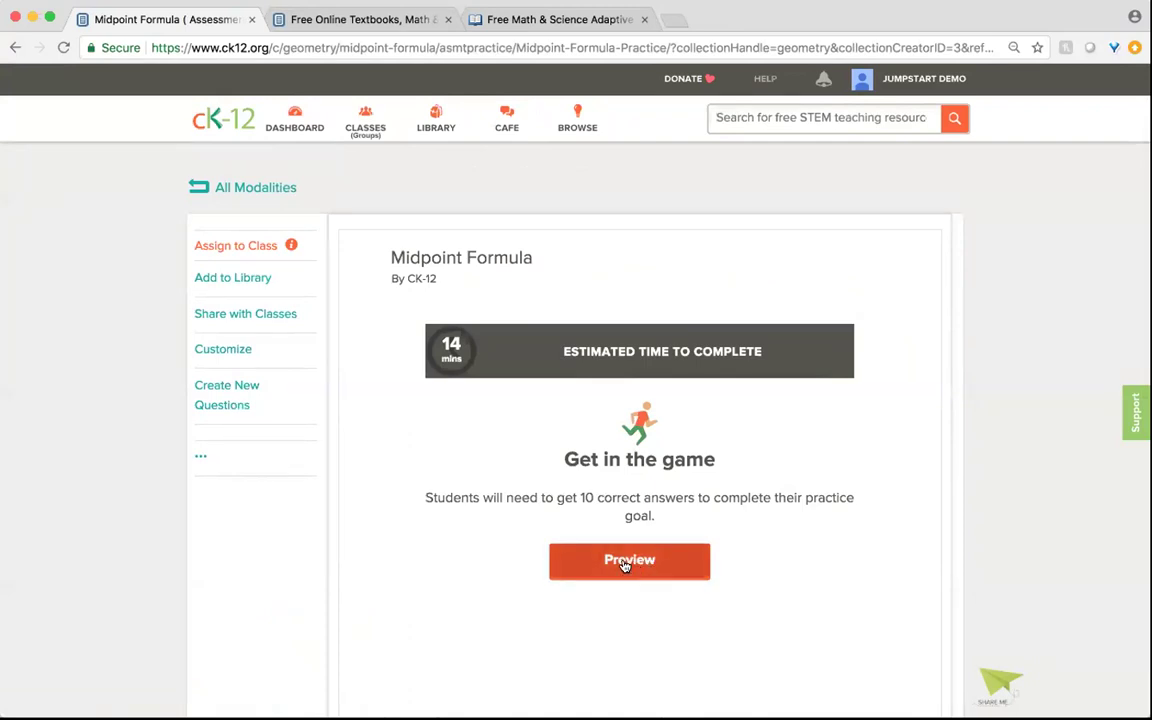
scroll(172, 400, up, 2)
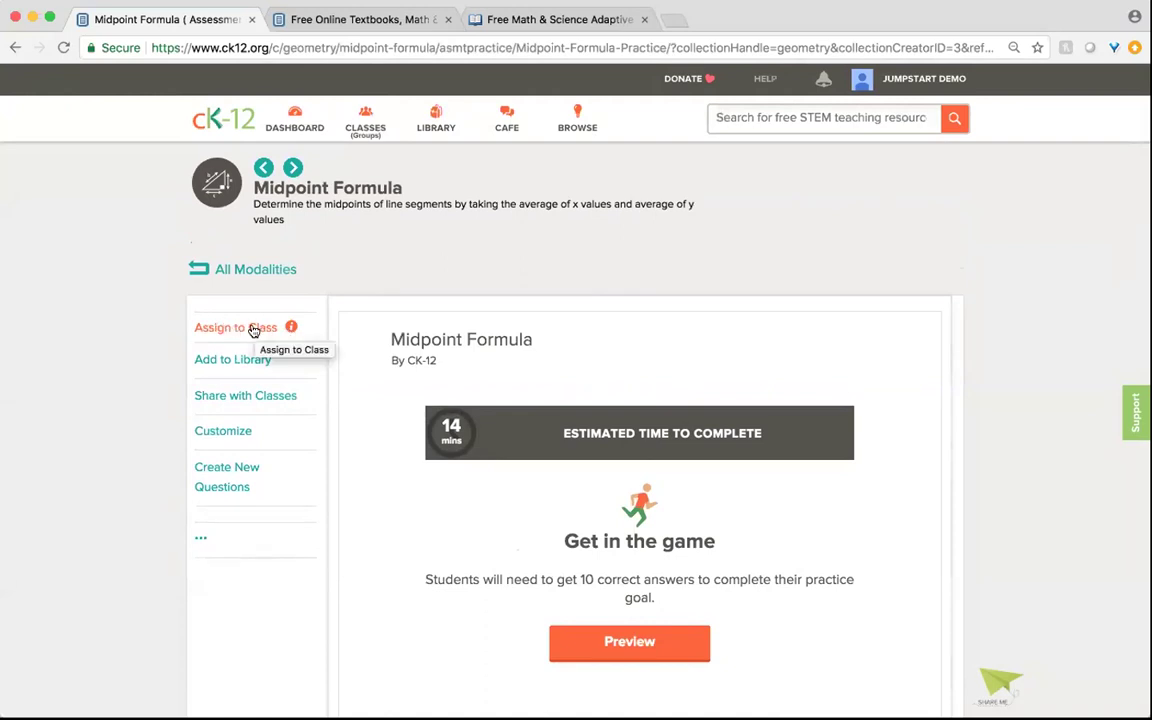
click(254, 331)
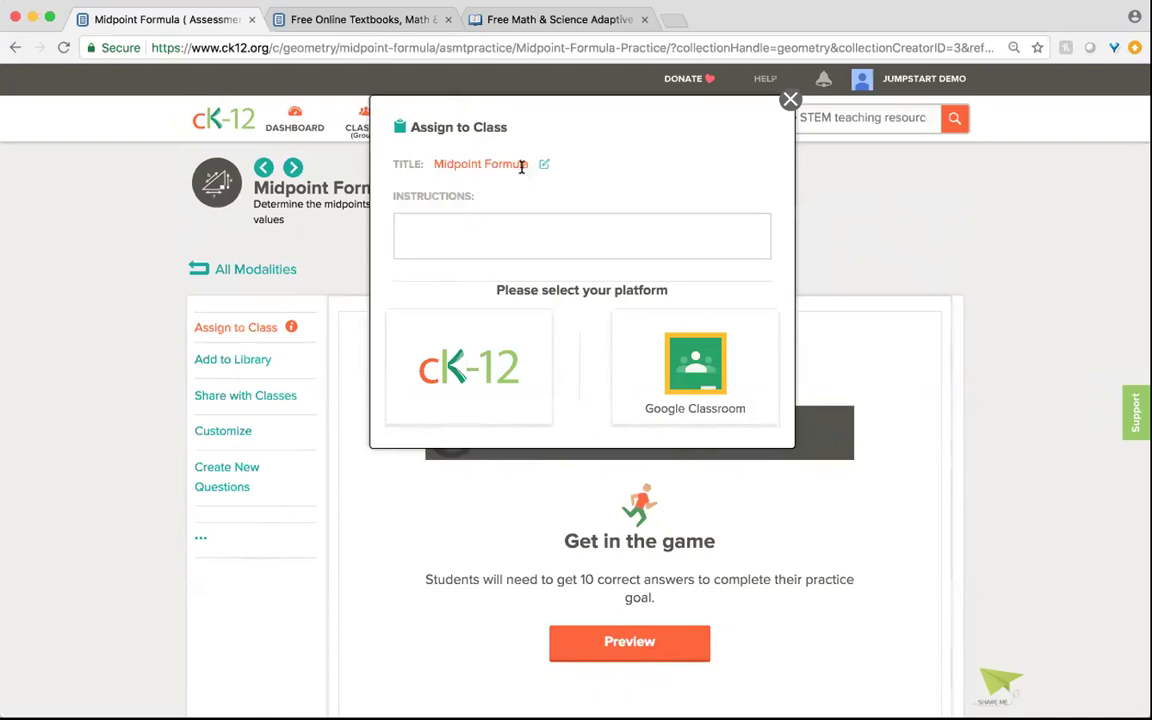
click(481, 232)
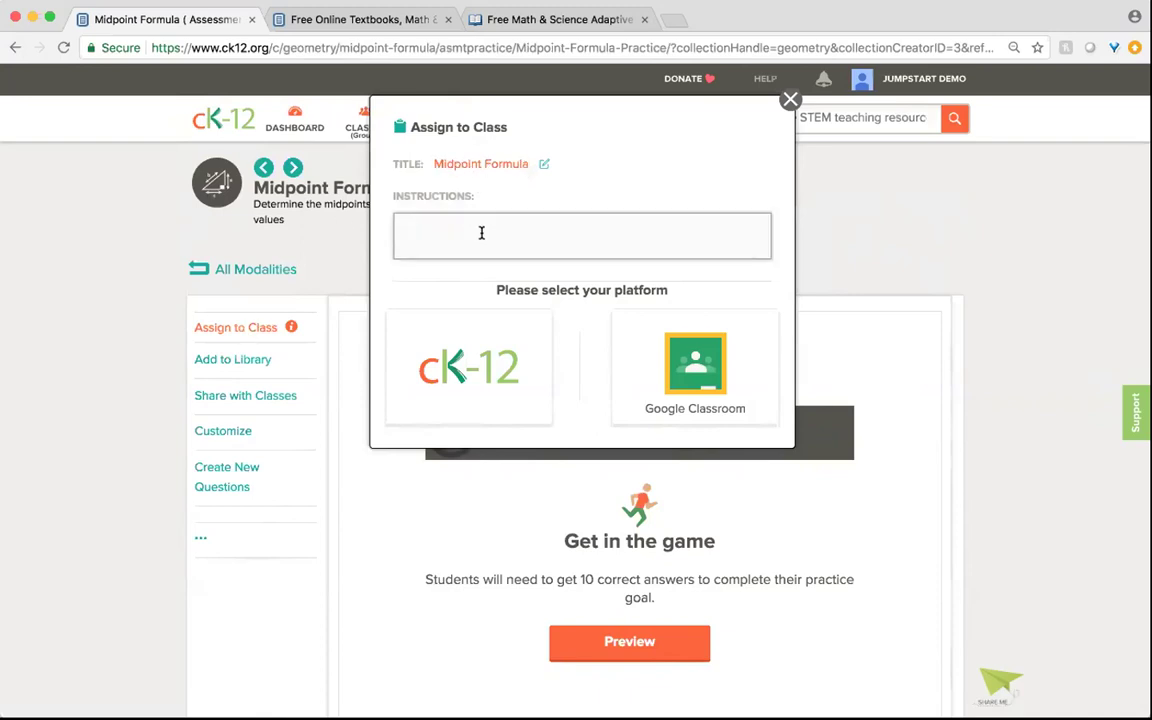
click(484, 385)
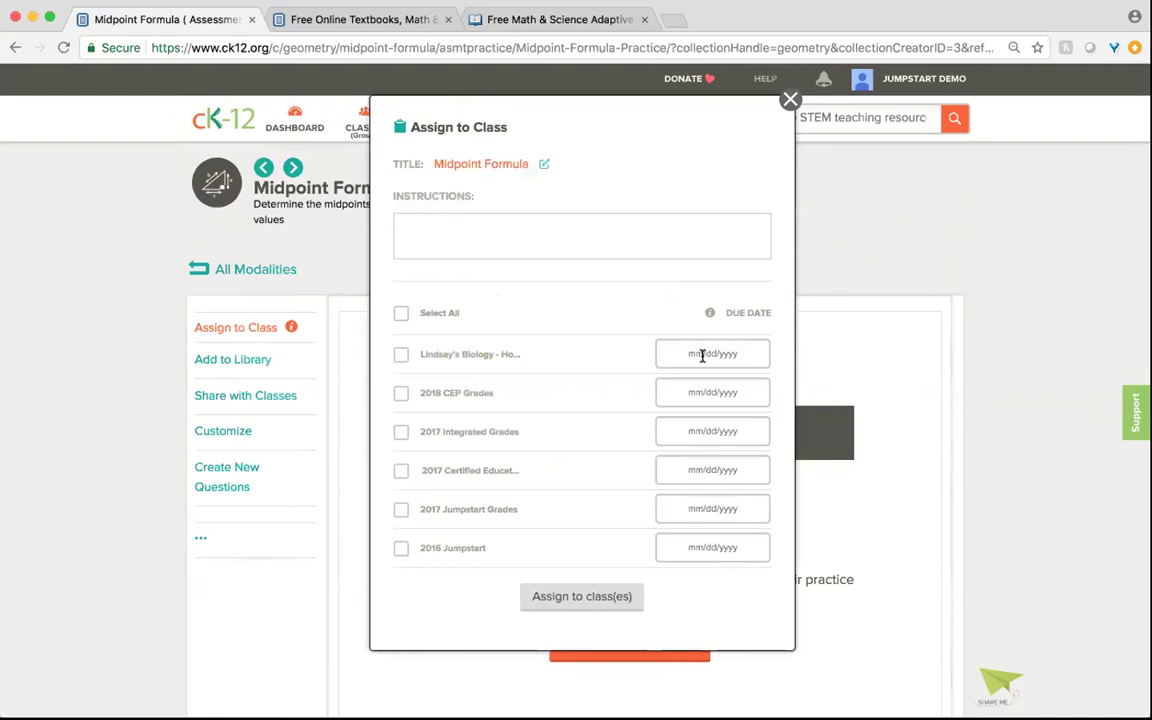
click(789, 100)
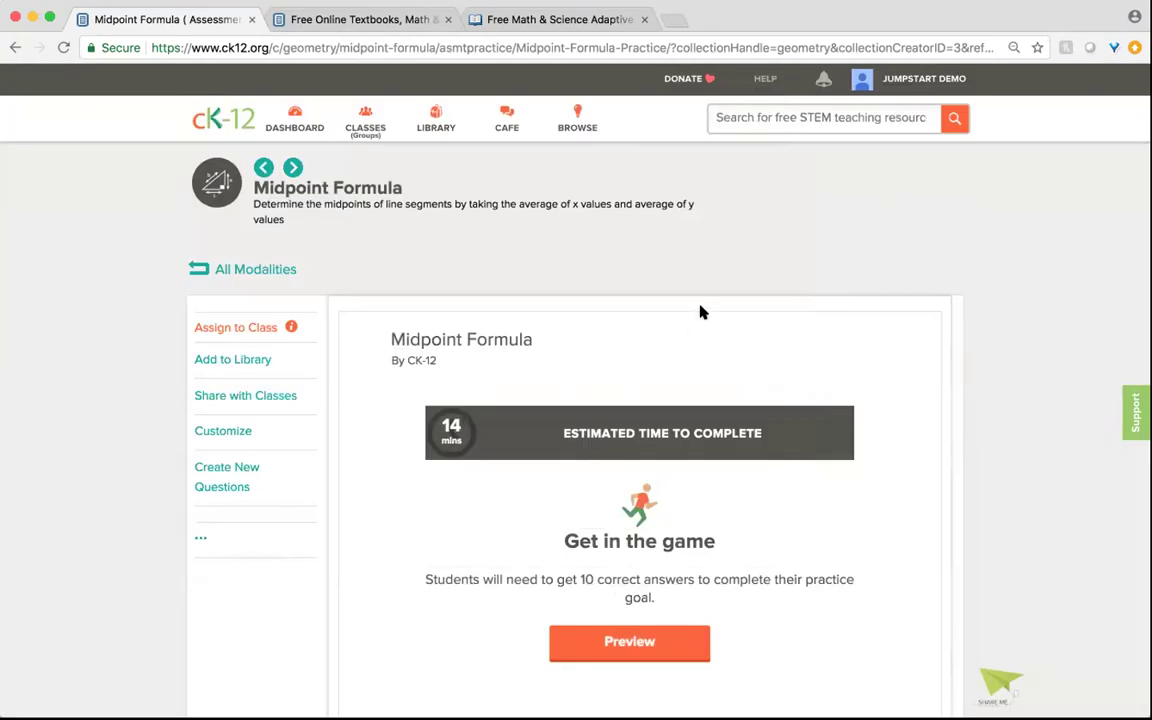
Return to the teacher home page and open Adaptive Practice from its Explore section
click(226, 119)
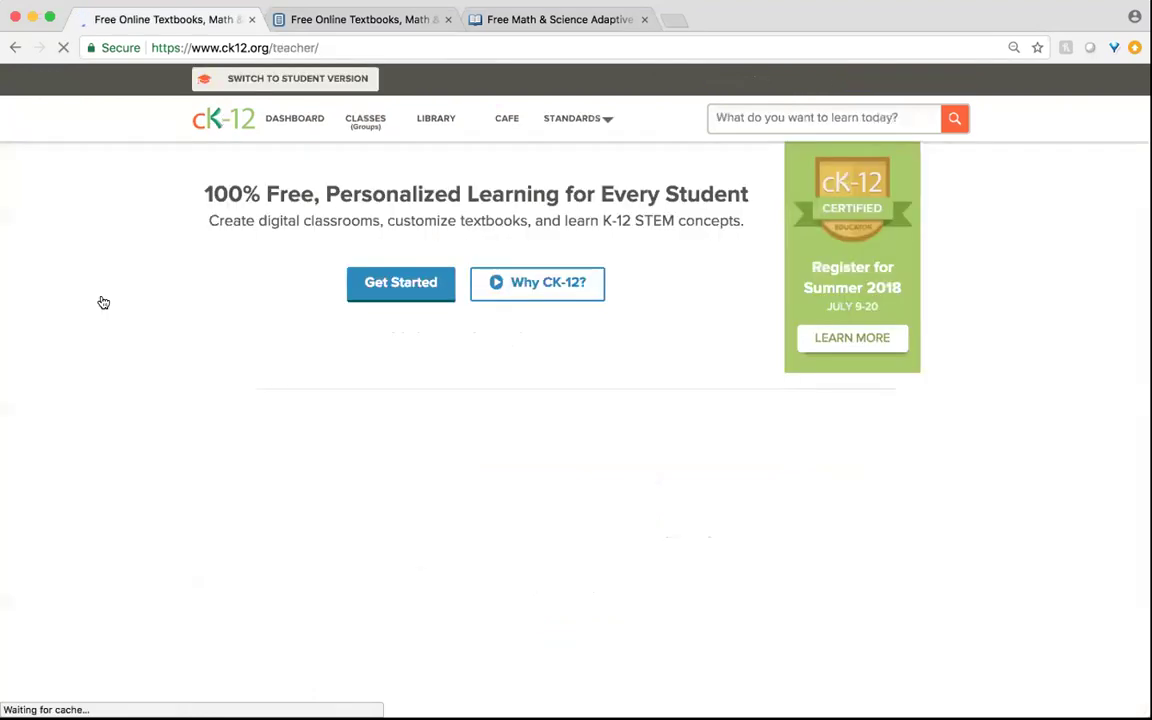
scroll(105, 443, down, 5)
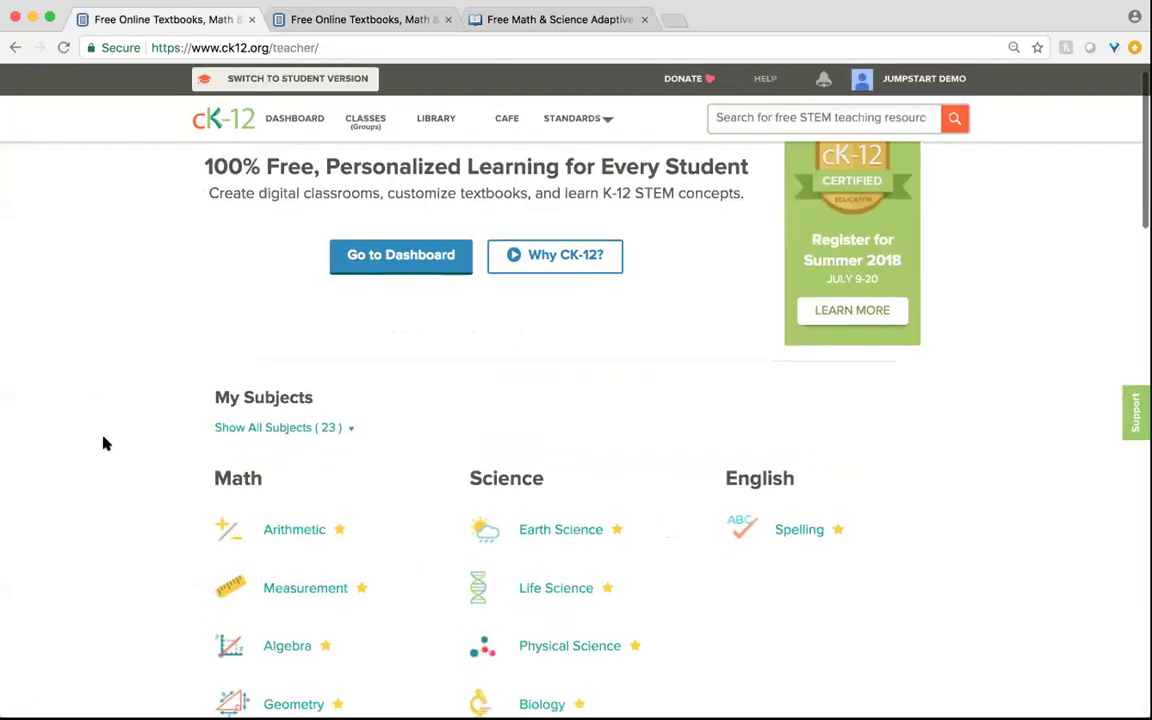
scroll(105, 443, down, 3)
scroll(105, 443, down, 5)
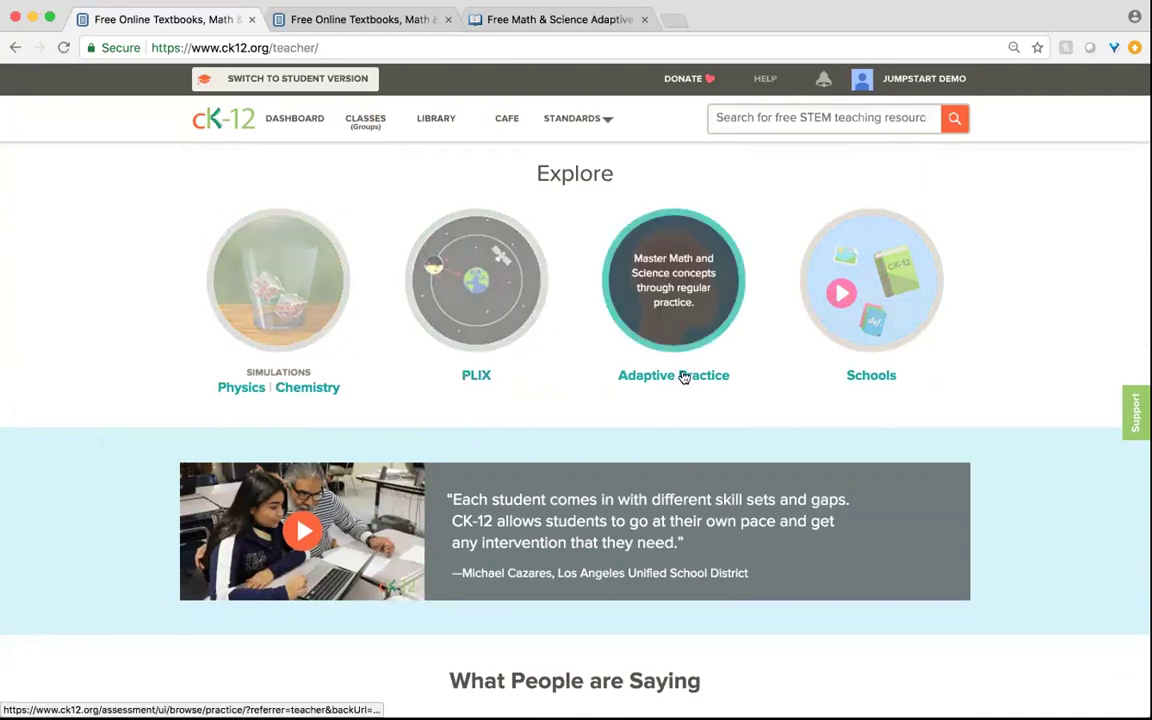
click(678, 271)
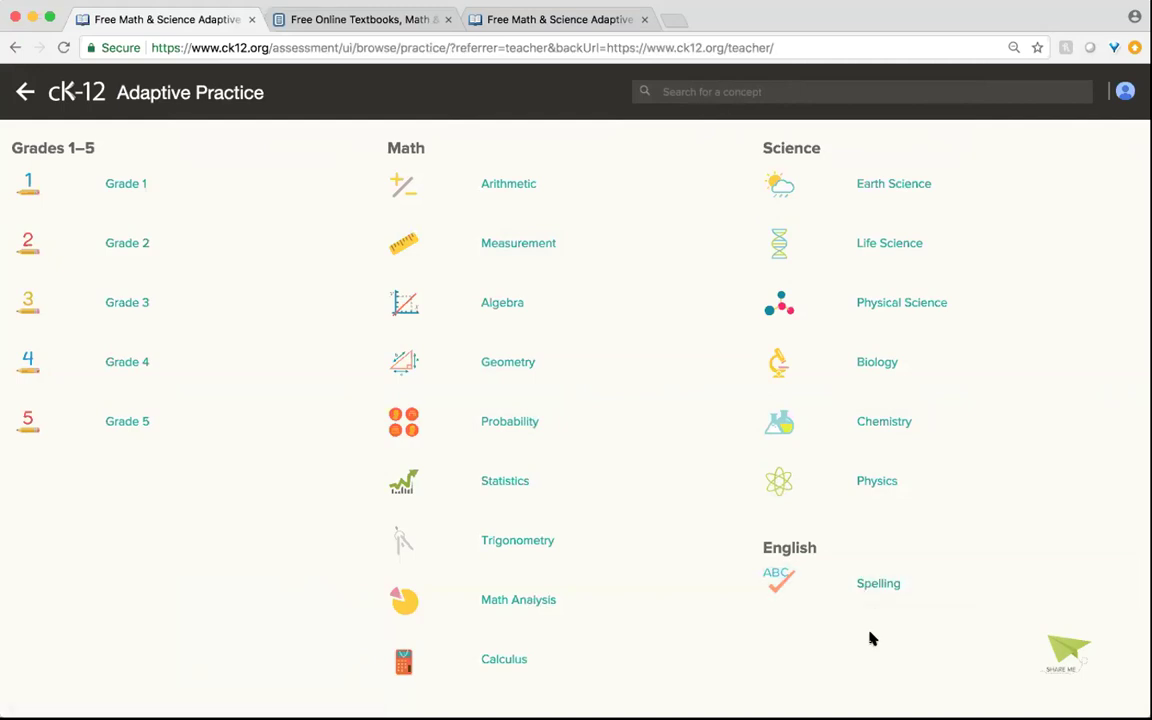
Show the Physics practice concepts under Motion in Two-Dimensions
click(877, 482)
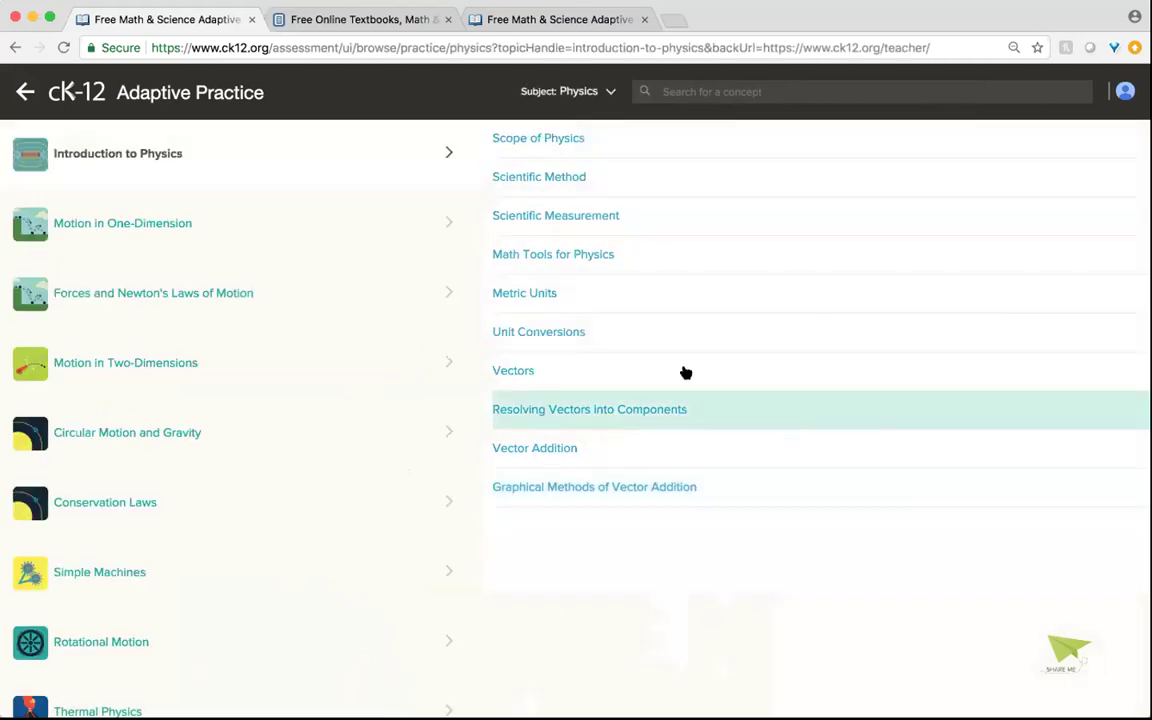
click(131, 366)
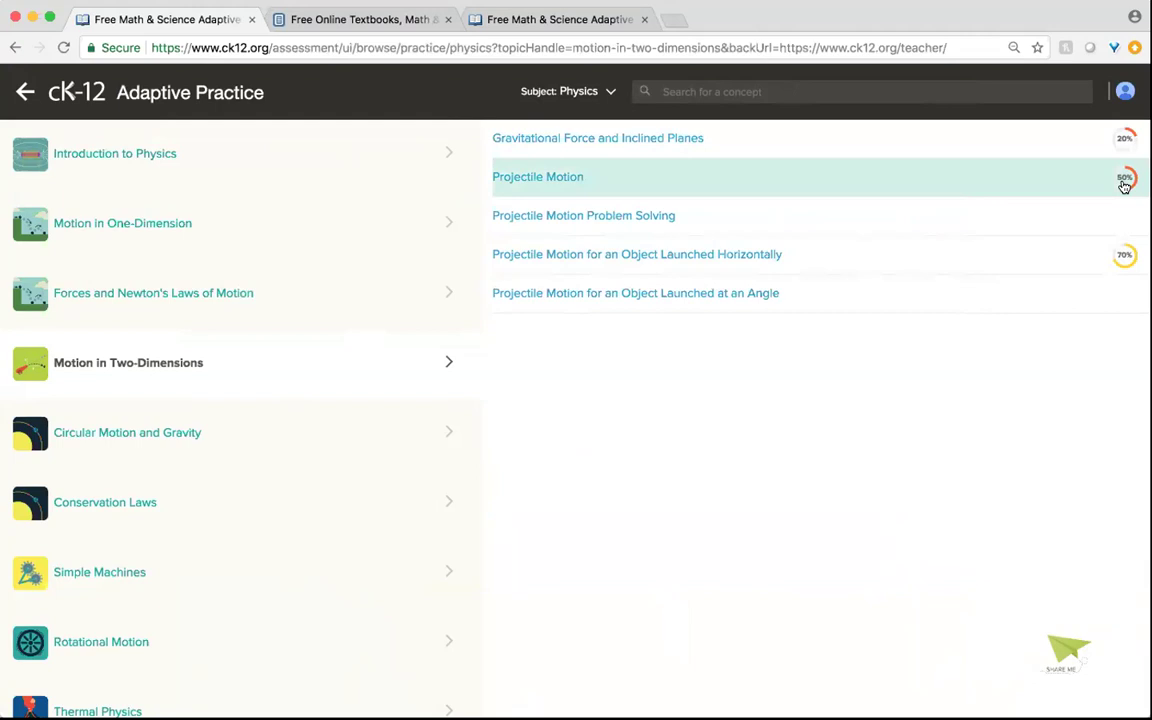
Go back to the practice subjects and show the Life Science concepts under Plants
click(25, 93)
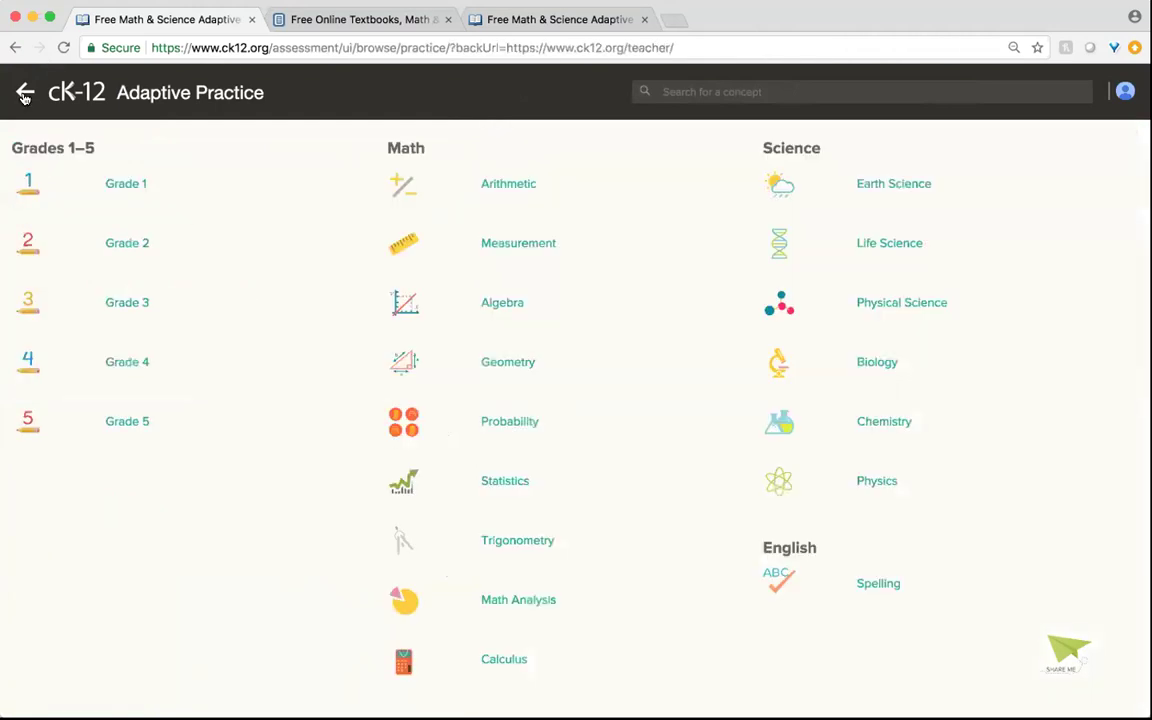
click(881, 242)
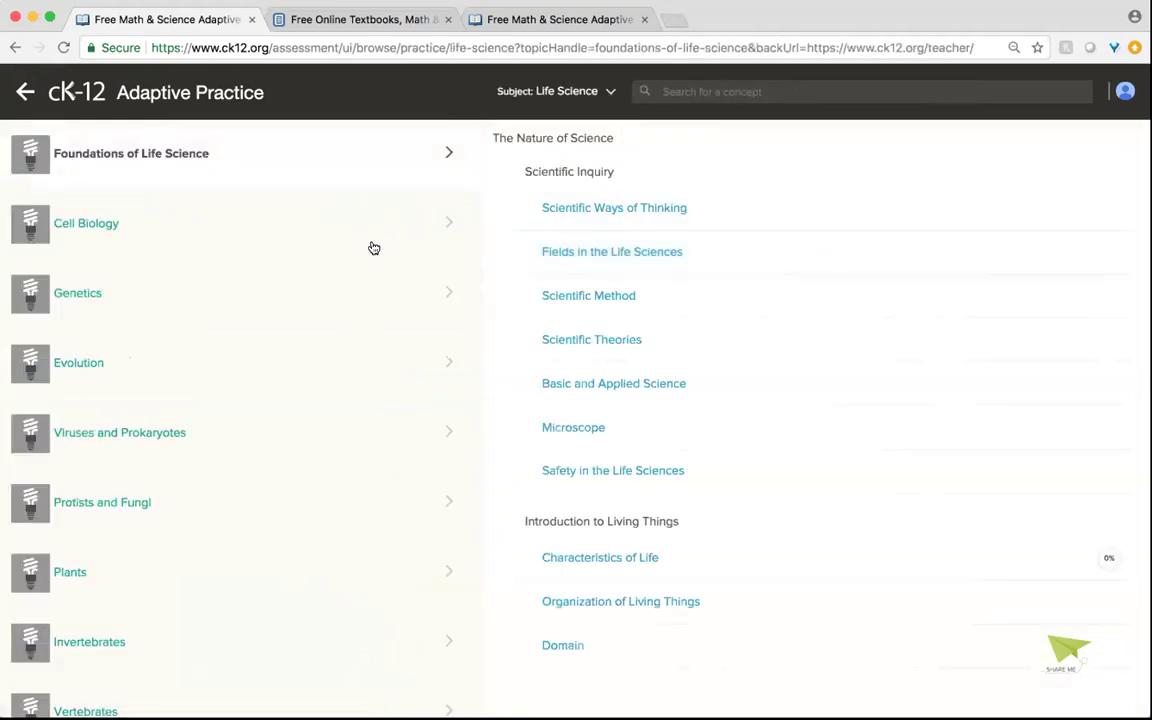
click(260, 571)
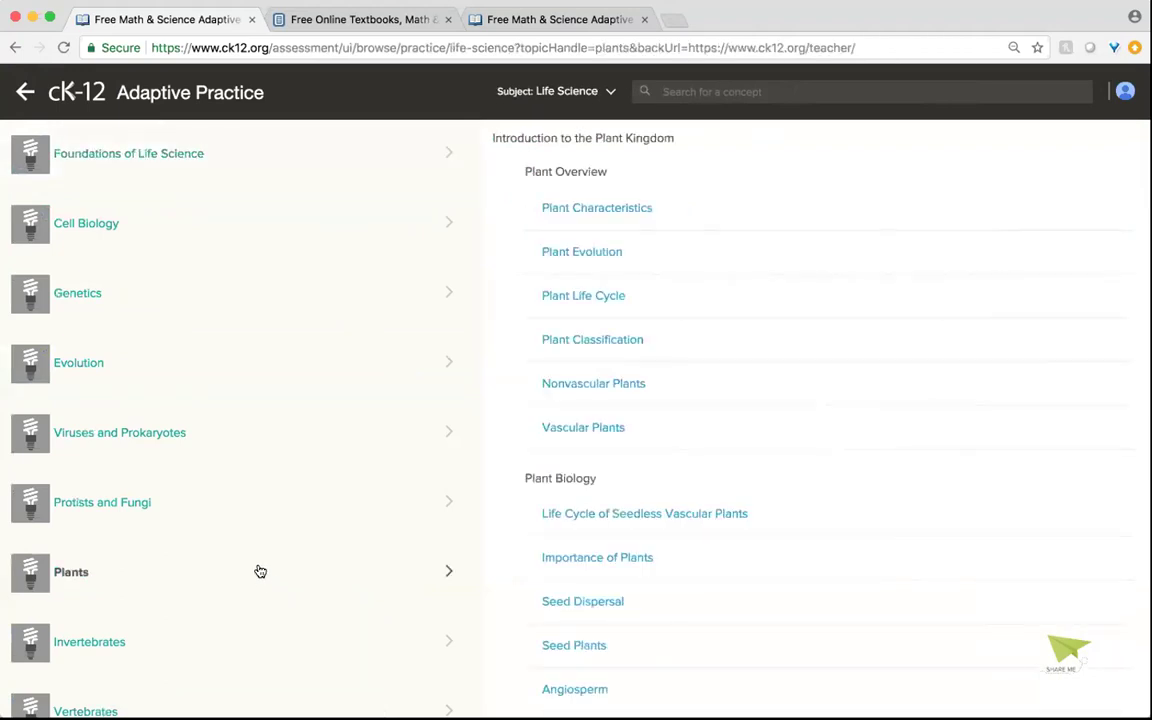
Open the Plant Evolution practice and view its Assign to Class platform options, closing them without assigning
click(600, 258)
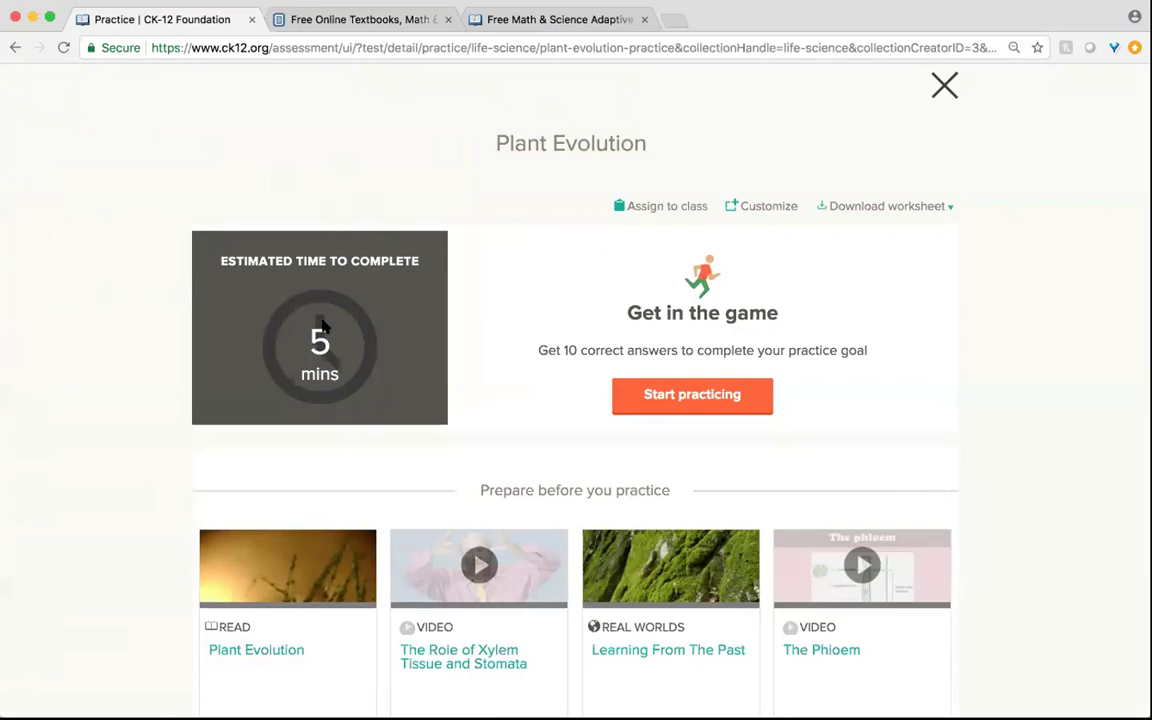
click(658, 207)
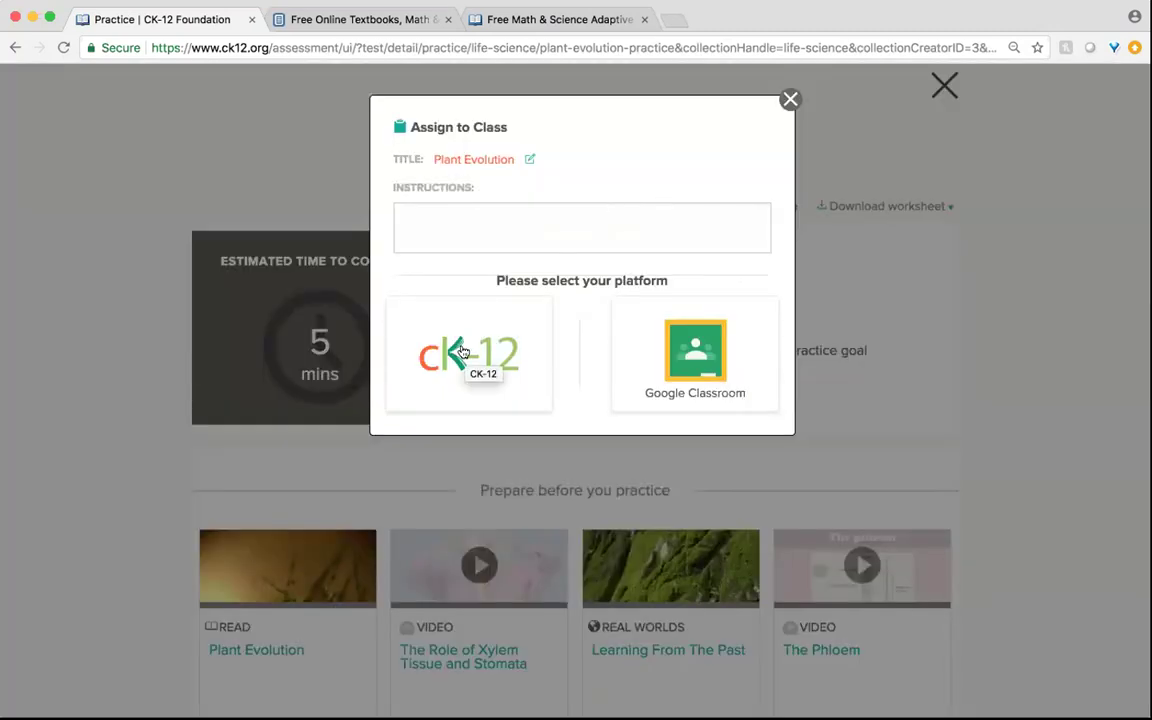
click(790, 101)
scroll(1019, 442, down, 2)
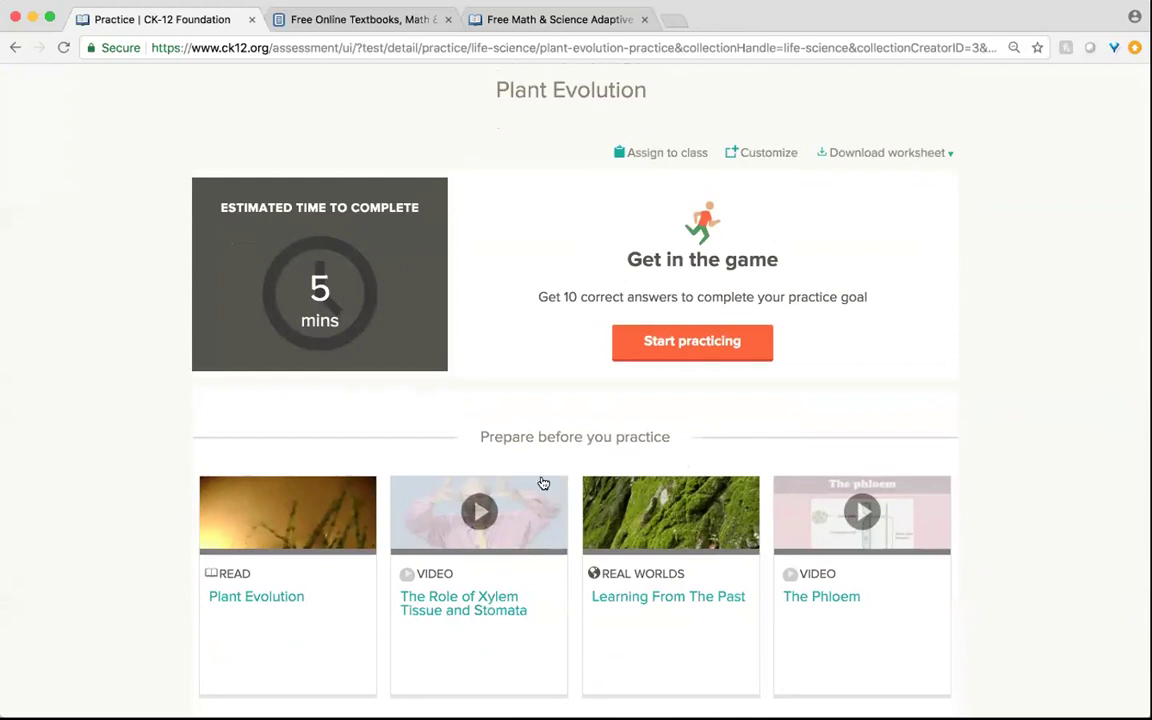
Start the Plant Evolution practice and answer the first two questions with "Changed their method of reproduction" and "Stomata"
click(651, 346)
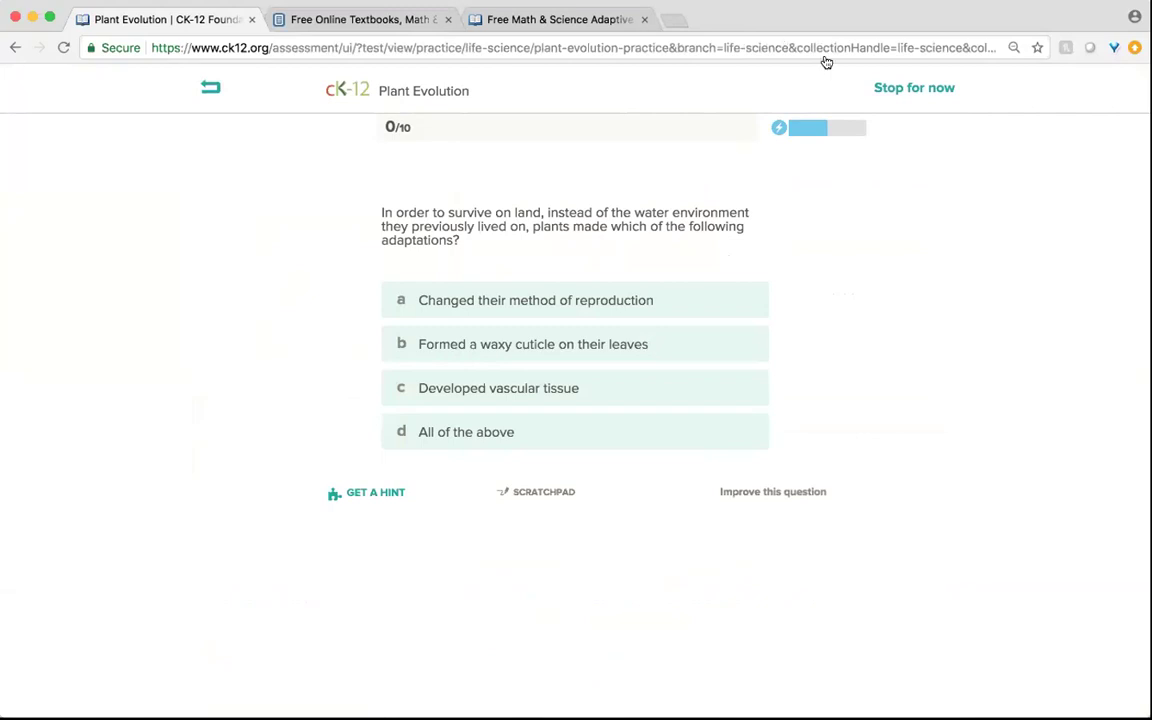
click(598, 304)
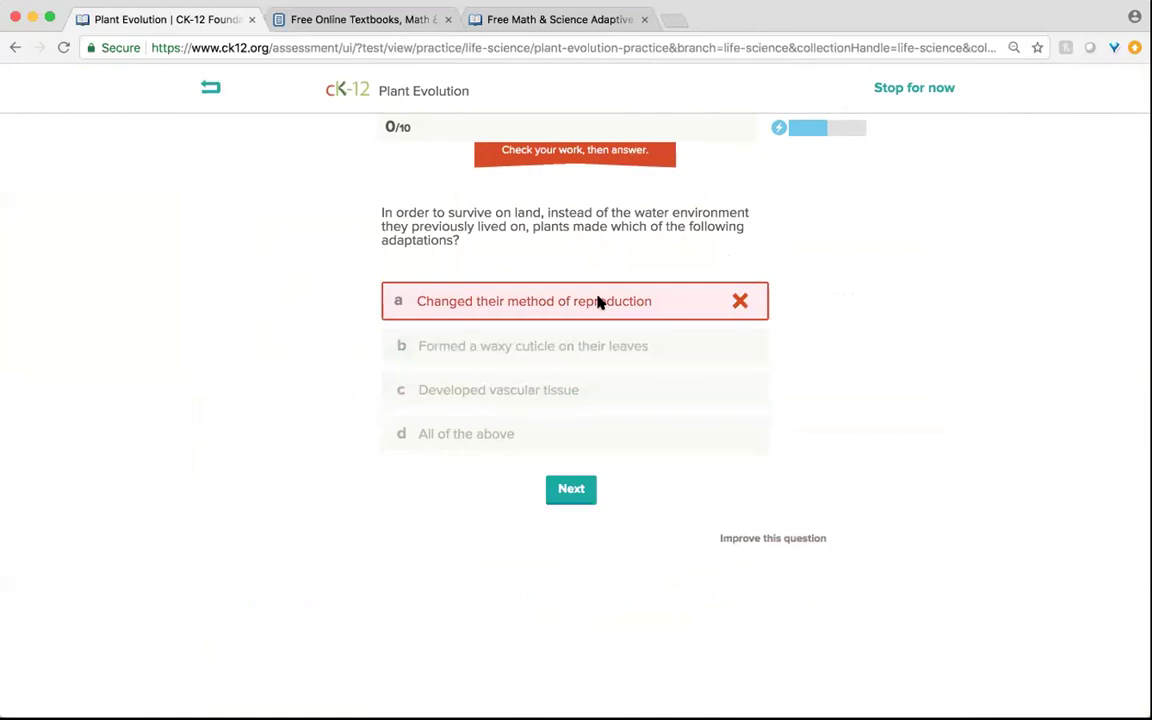
click(572, 490)
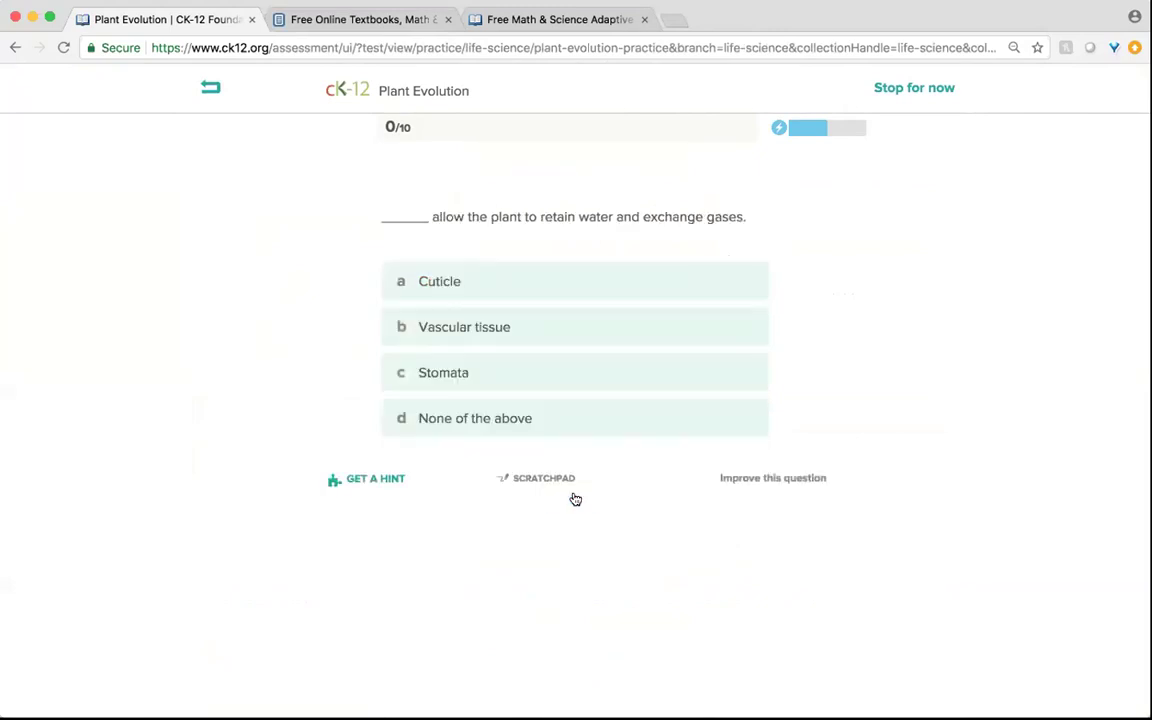
click(580, 373)
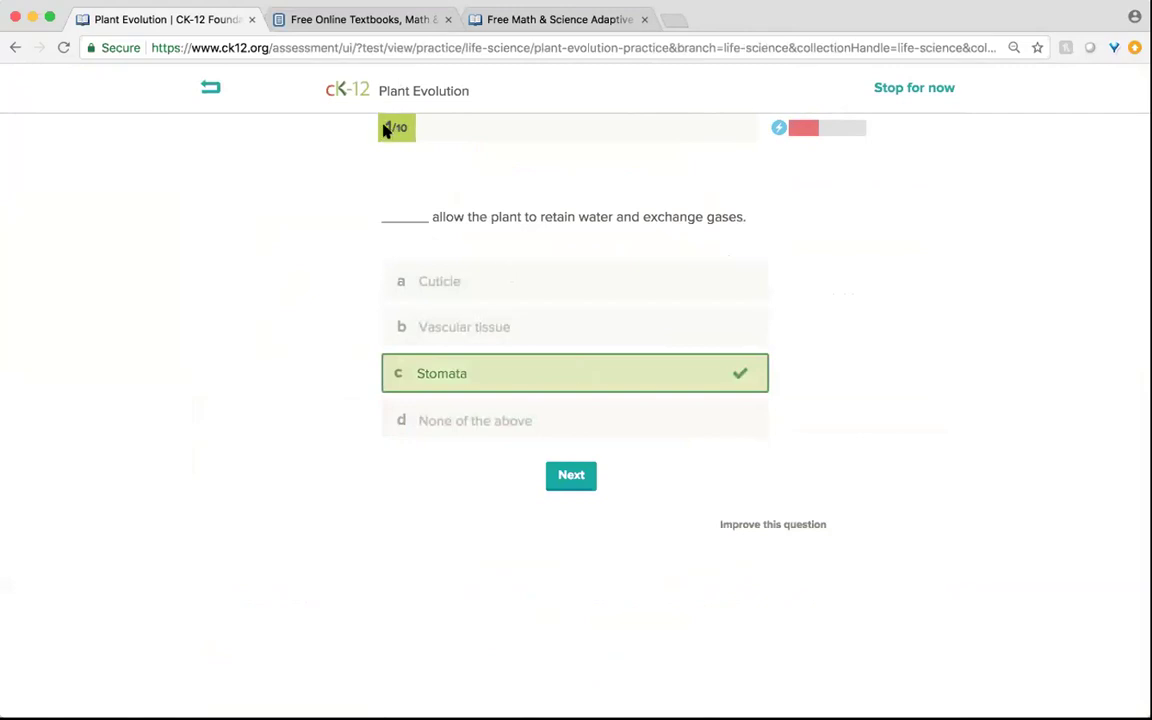
click(571, 476)
Submit the placeholder answer "sdlfkjaldkfj" for the question on what carries sugars from the leaves, and continue to the following question
click(433, 234)
text(lfkjaldkfj)
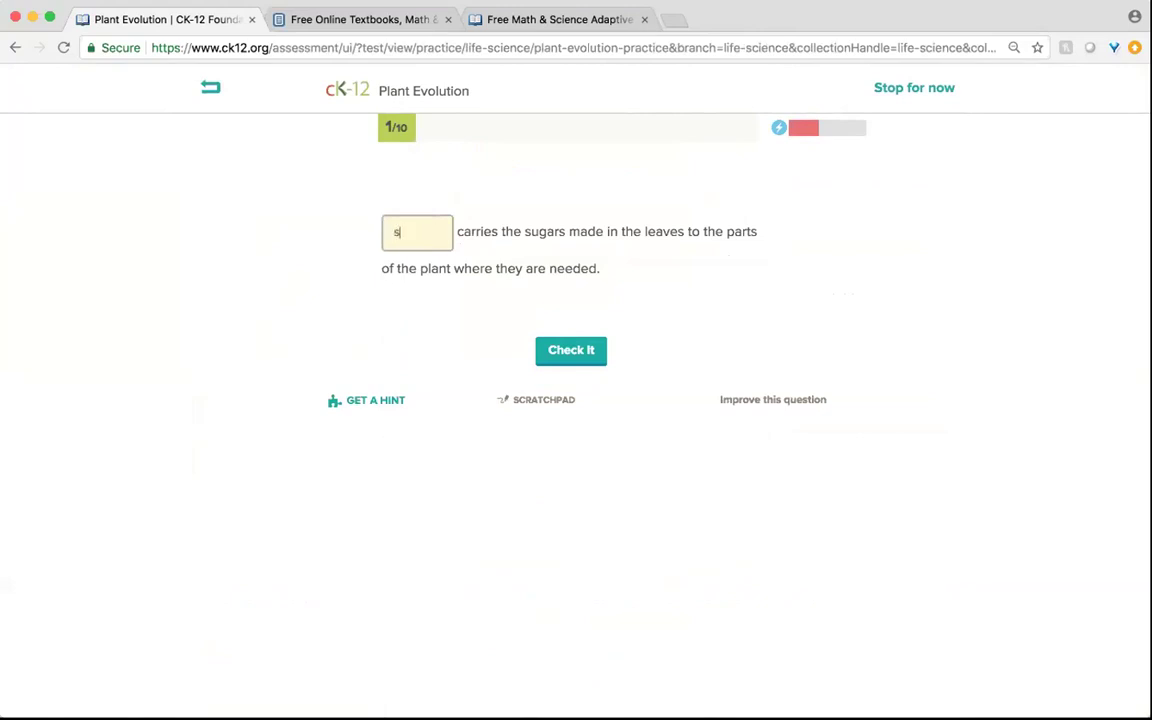
click(569, 352)
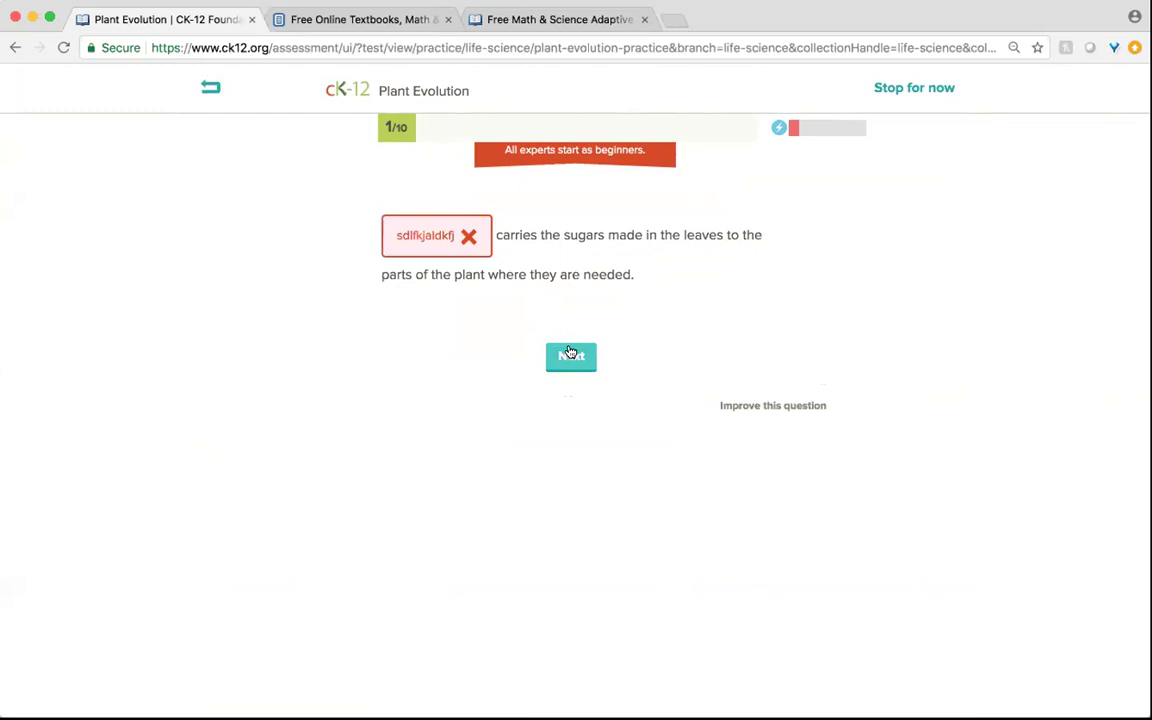
click(569, 352)
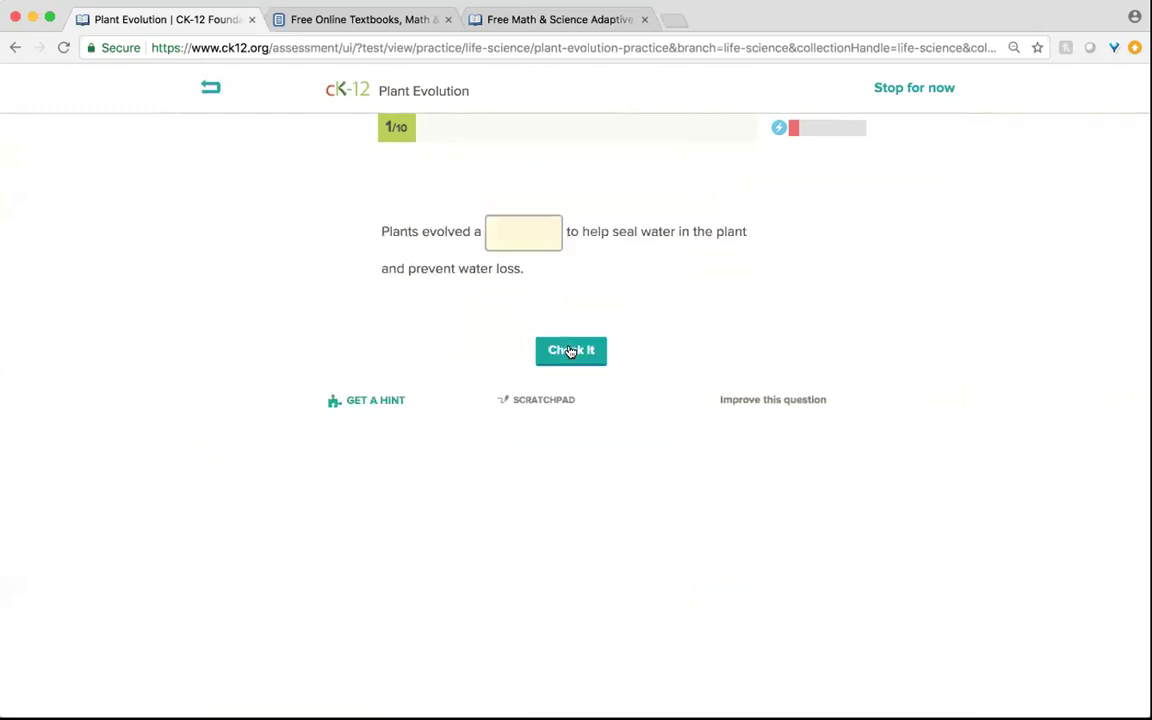
Submit "sdfsdf" for the water-loss and vascular tissue blanks, and return to practice from the recommended resources
click(530, 240)
text(sdfsdf)
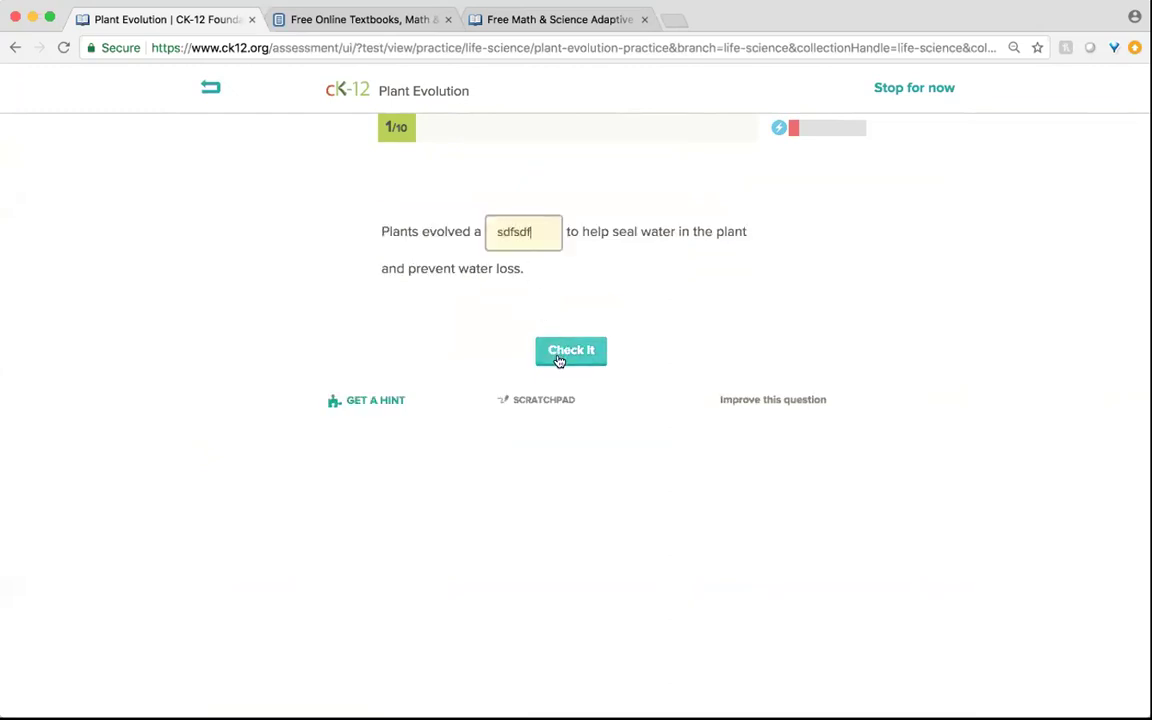
click(560, 356)
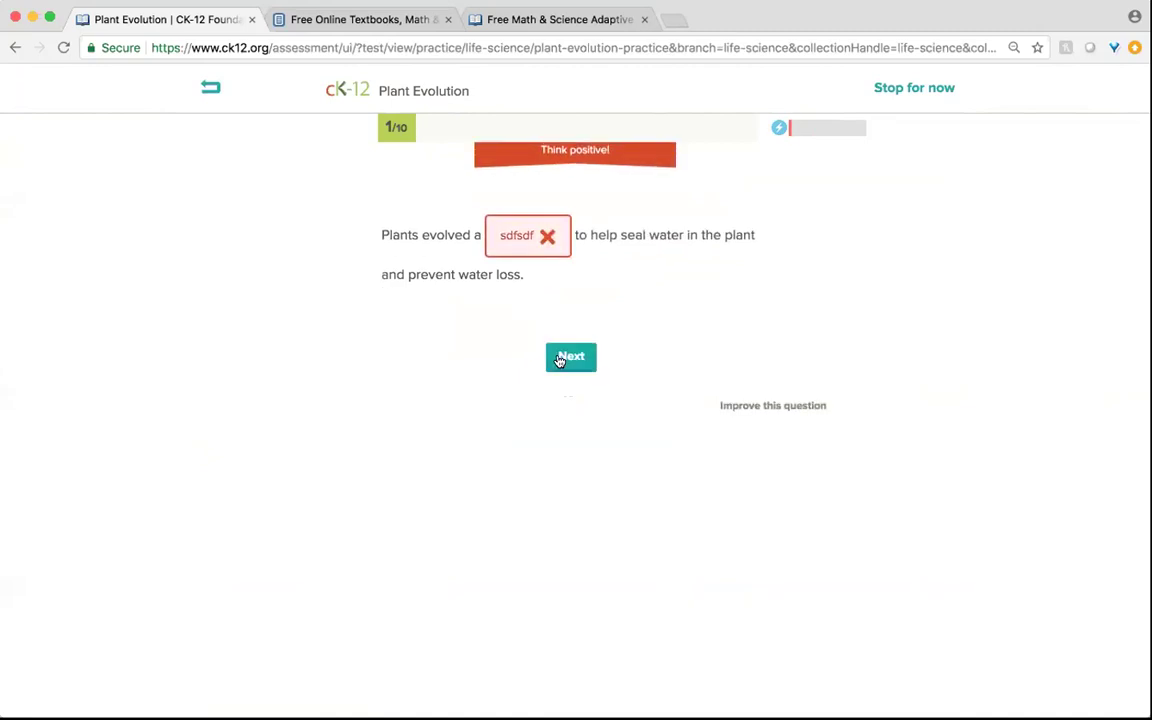
click(562, 358)
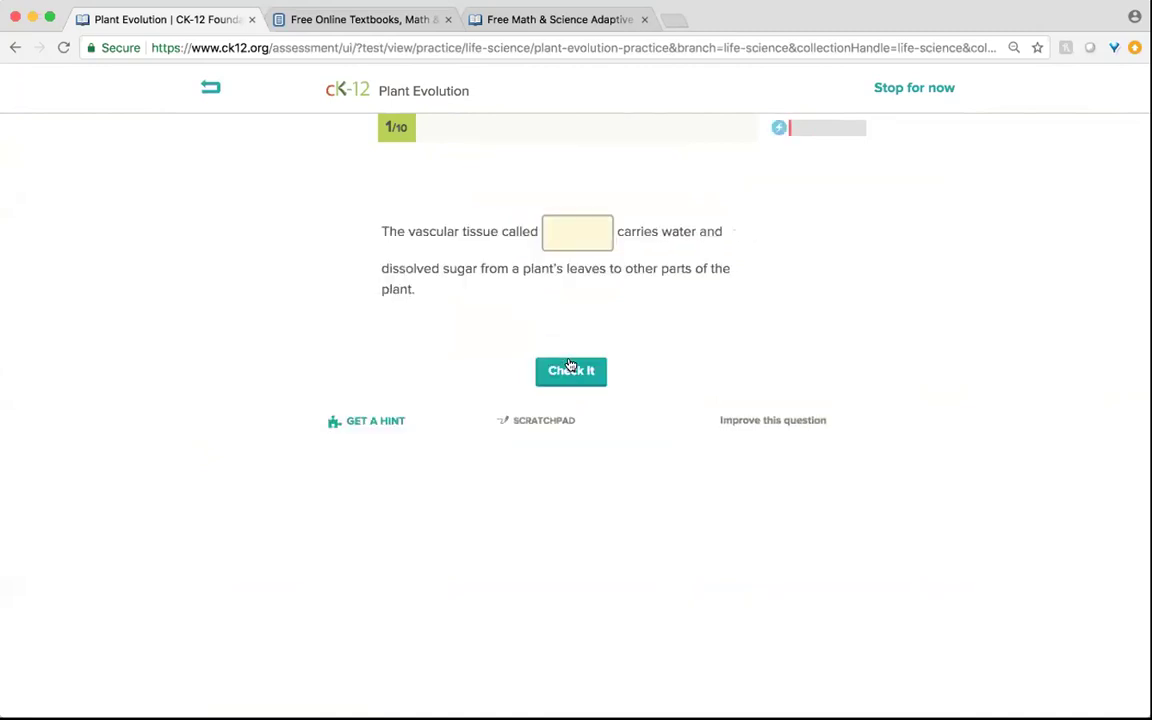
click(573, 240)
text(sdfsdf)
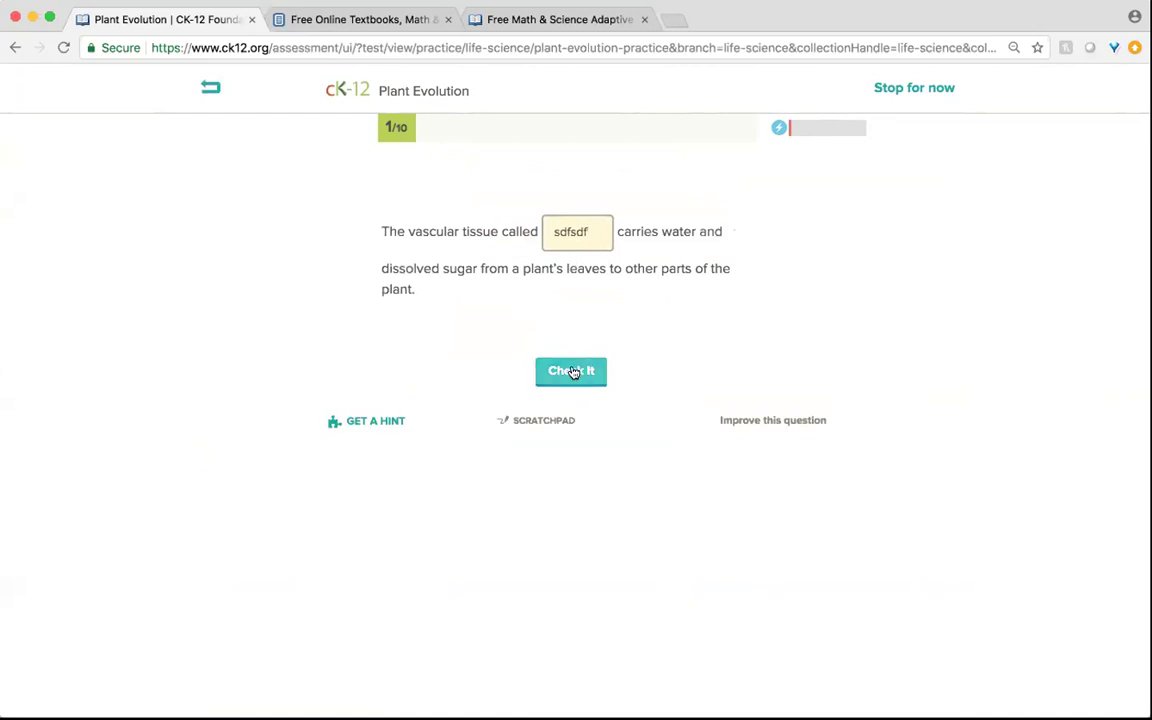
click(571, 371)
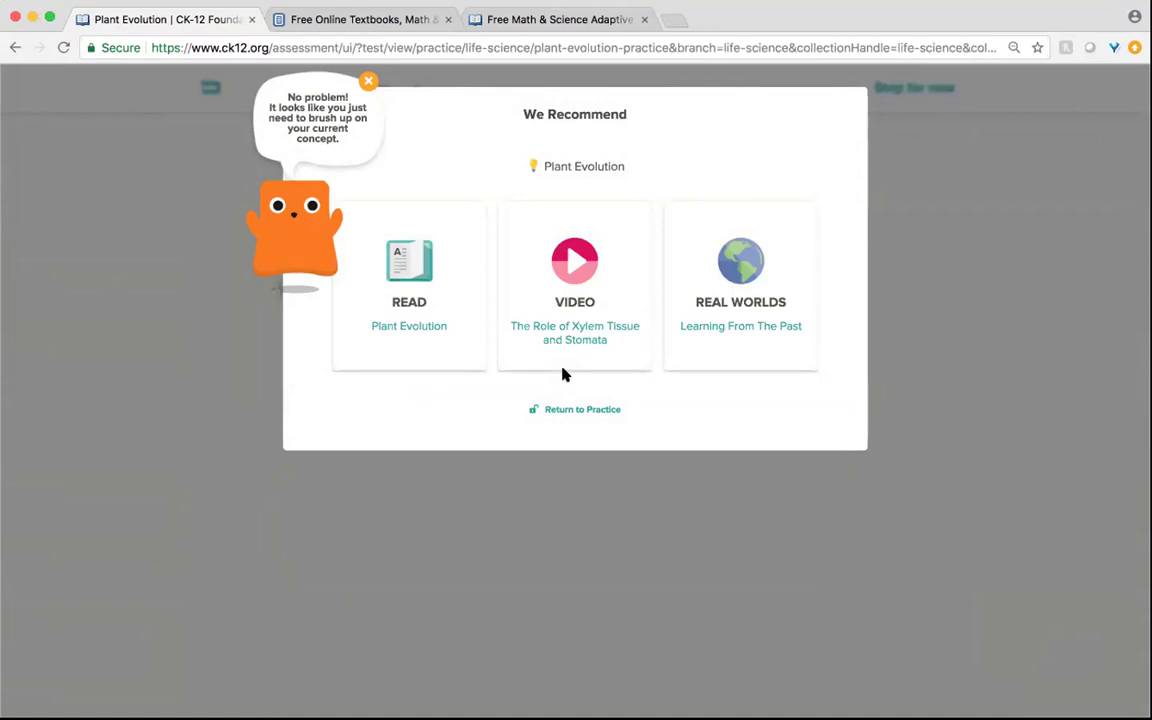
click(590, 413)
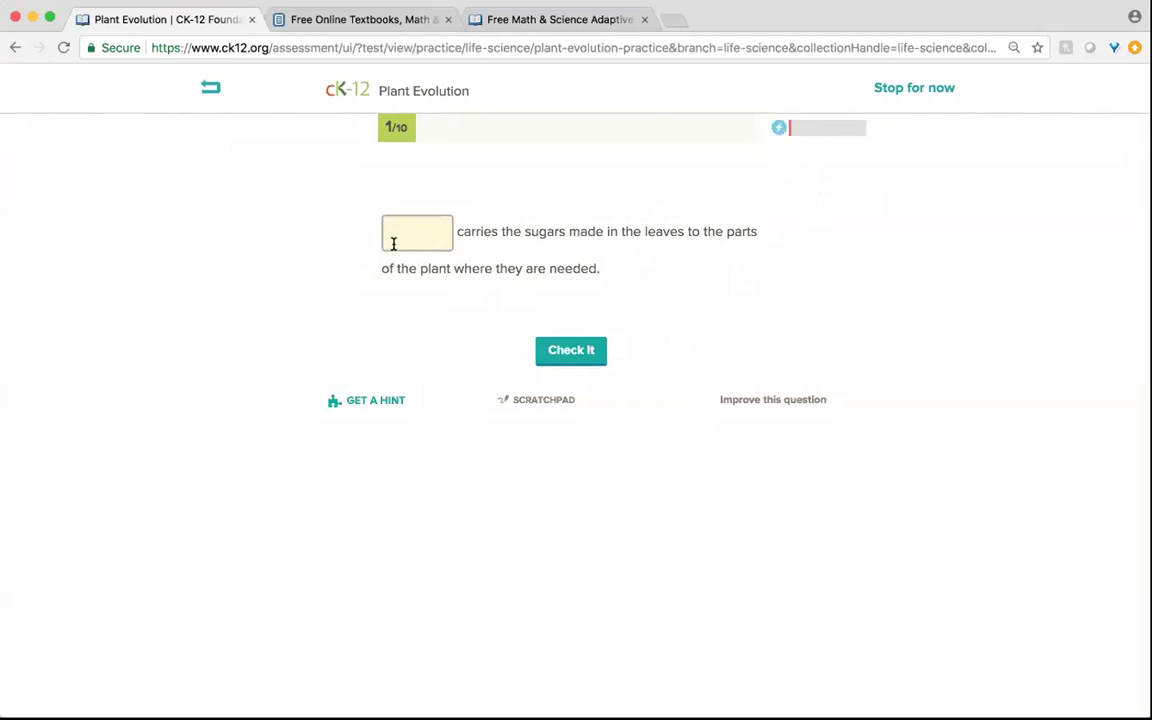
Show the hint for the sugar-carrying question, and handwrite "5+2" on the question's scratchpad
click(386, 401)
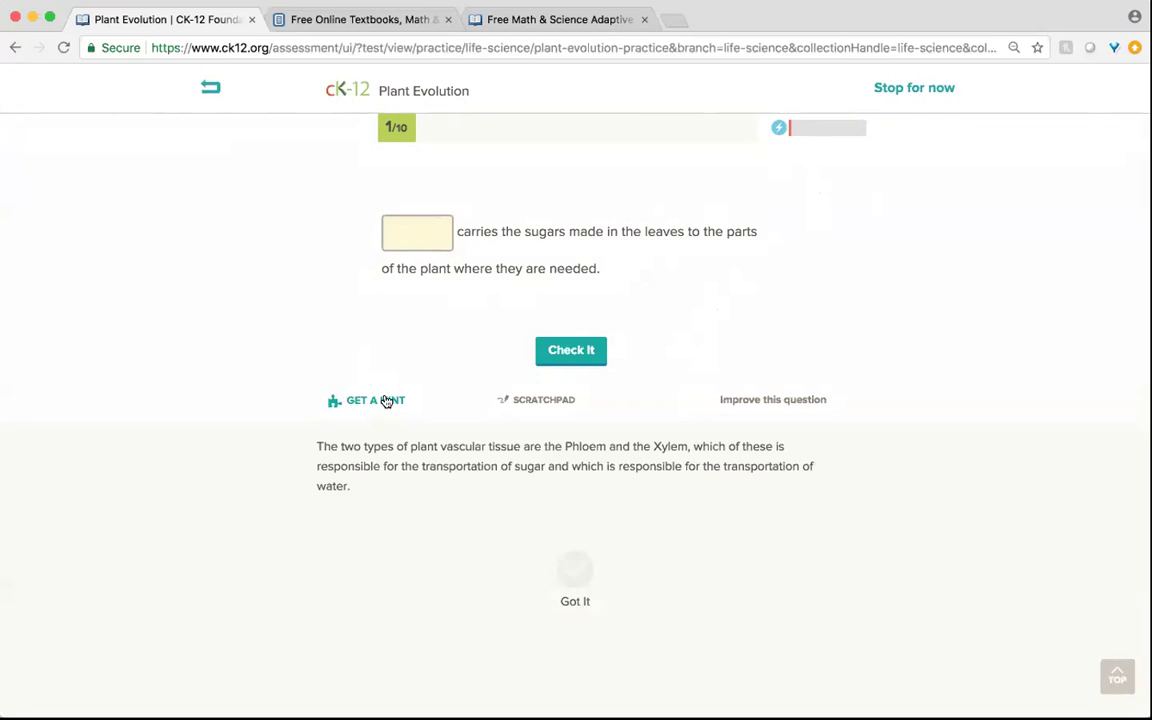
click(554, 401)
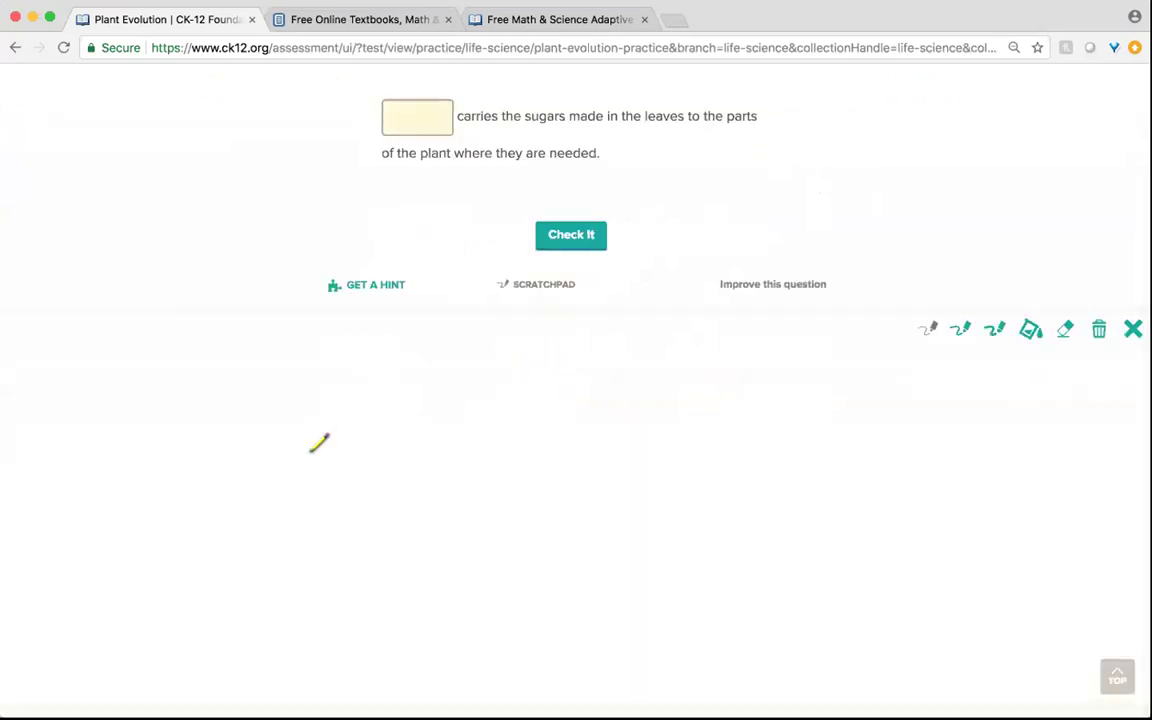
mouse_move(311, 451)
mouse_down()
mouse_move(219, 473)
mouse_move(256, 505)
mouse_move(192, 571)
mouse_up()
mouse_move(337, 486)
mouse_down()
mouse_move(348, 544)
mouse_move(401, 511)
mouse_up()
mouse_move(419, 453)
mouse_down()
mouse_move(419, 591)
mouse_move(526, 591)
mouse_up()
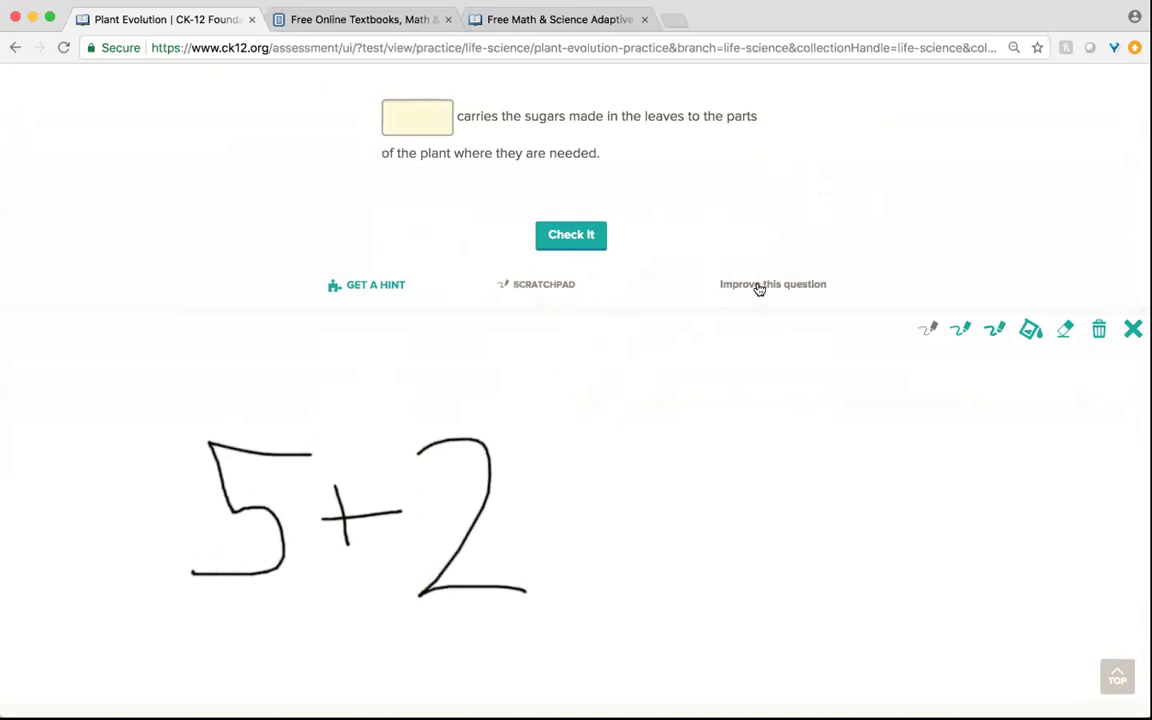
scroll(697, 345, up, 3)
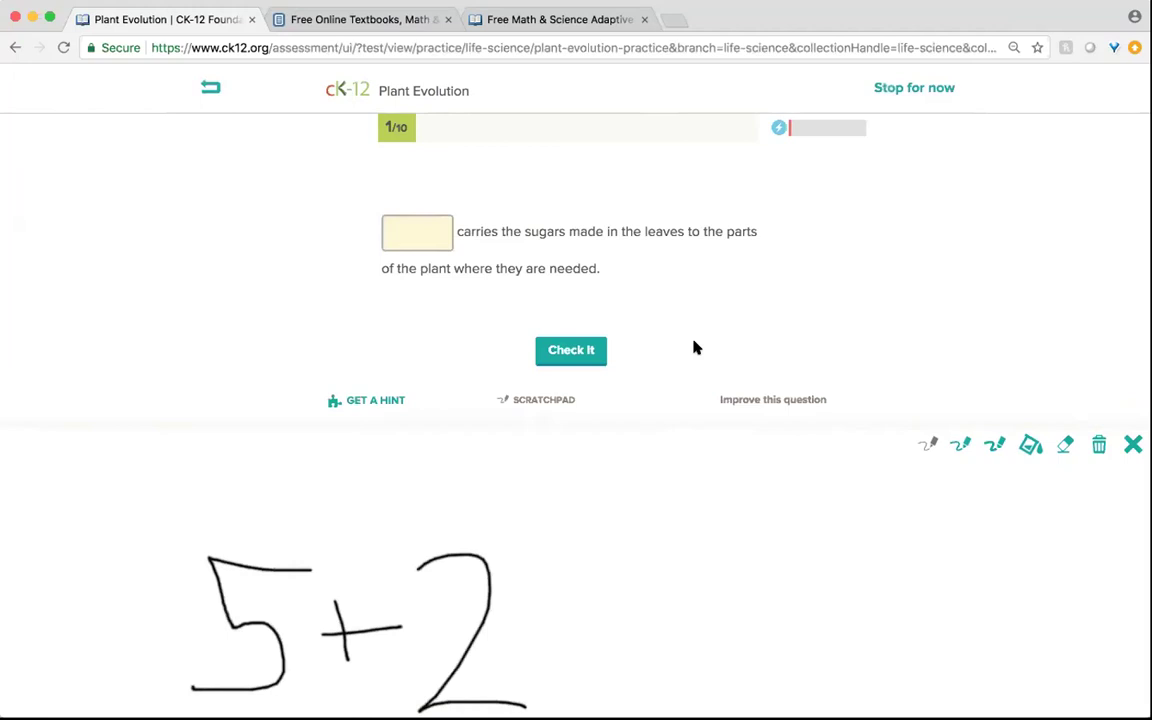
View the Plant Evolution progress summary, and go back to the question with its scratchpad open
click(210, 91)
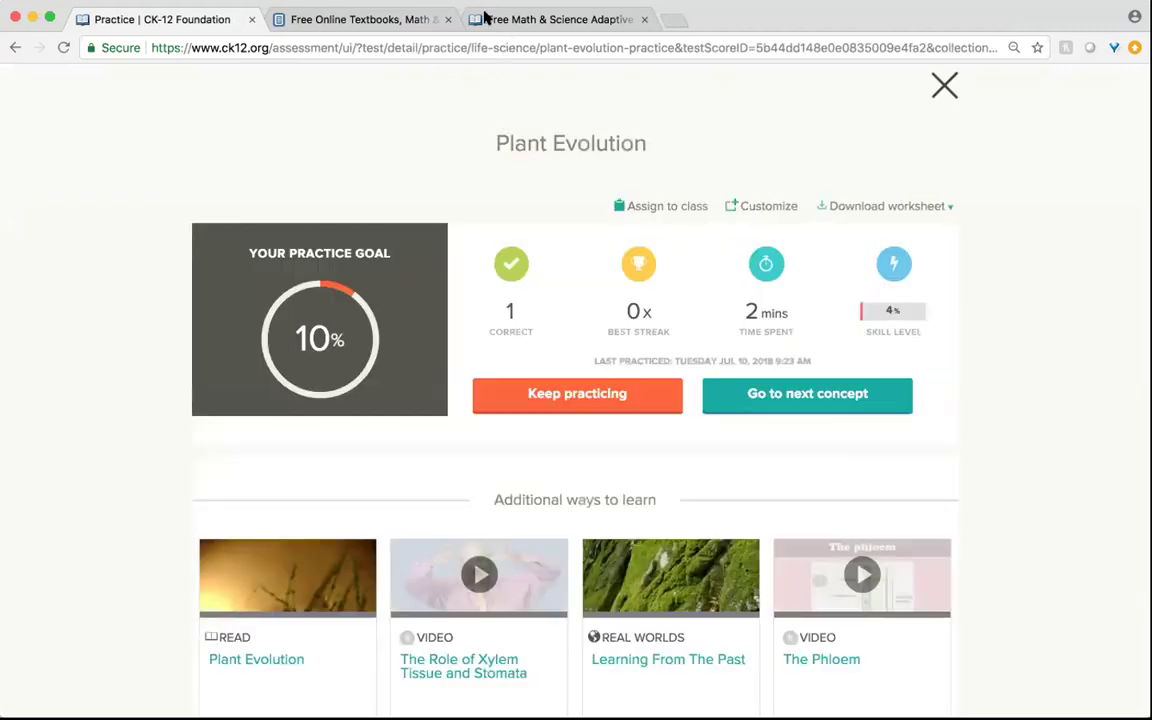
click(15, 47)
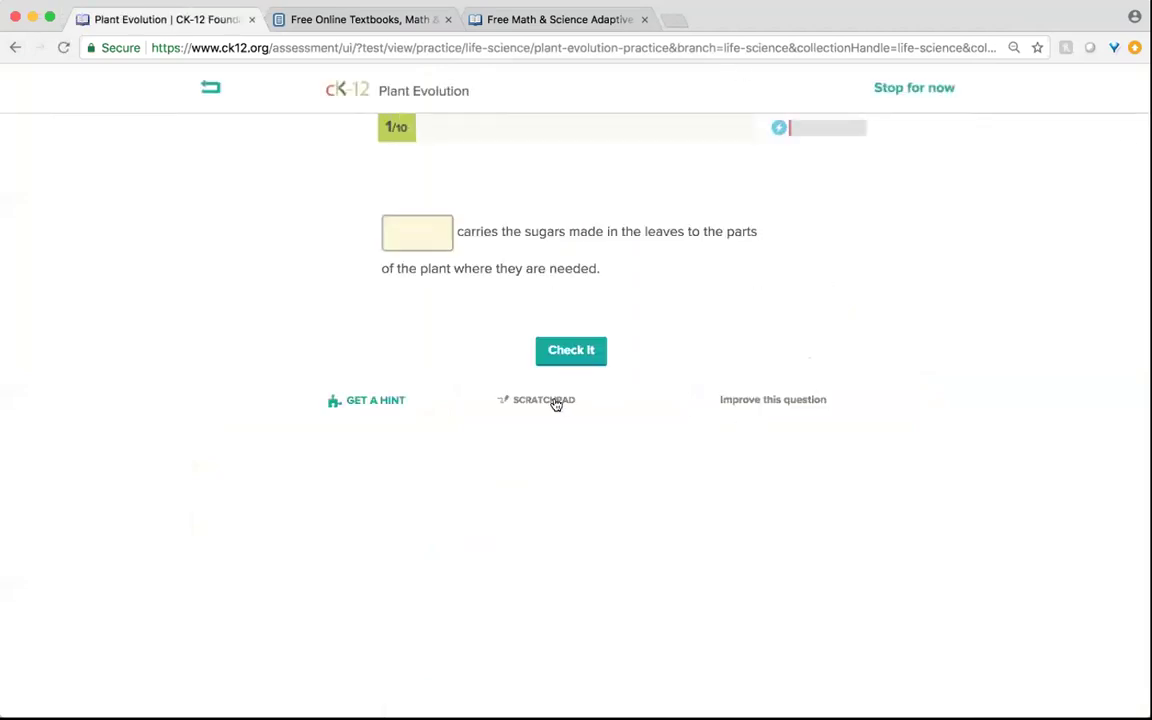
click(544, 400)
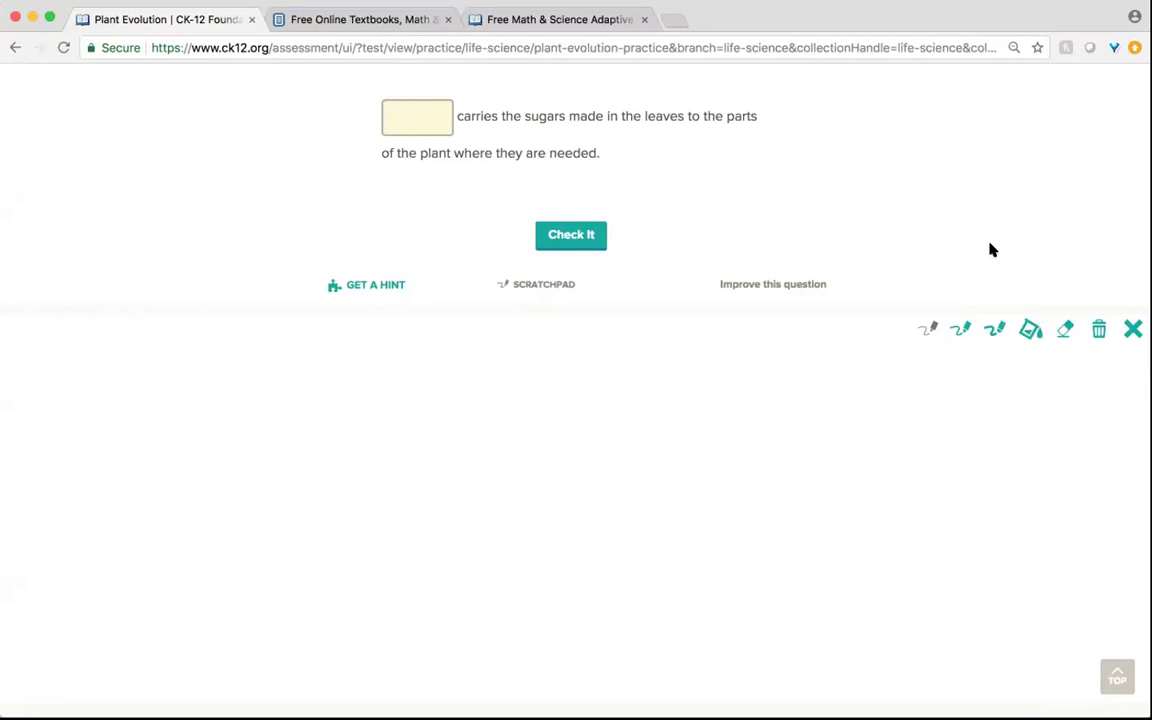
scroll(224, 219, up, 2)
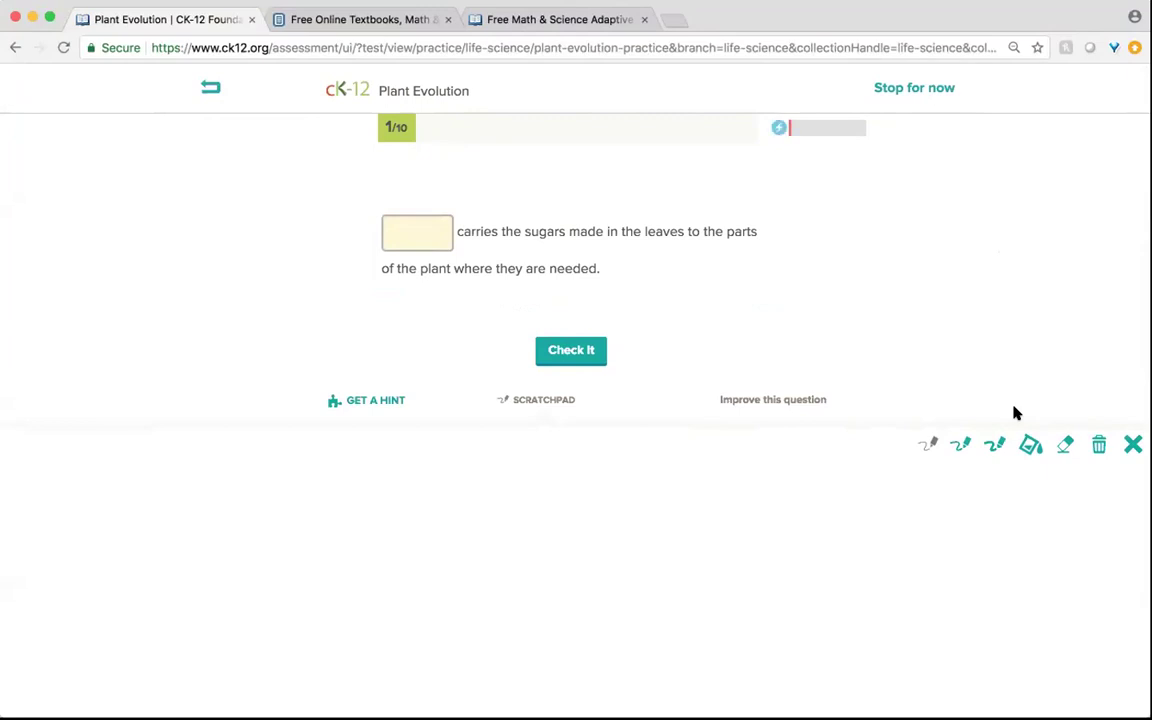
click(212, 91)
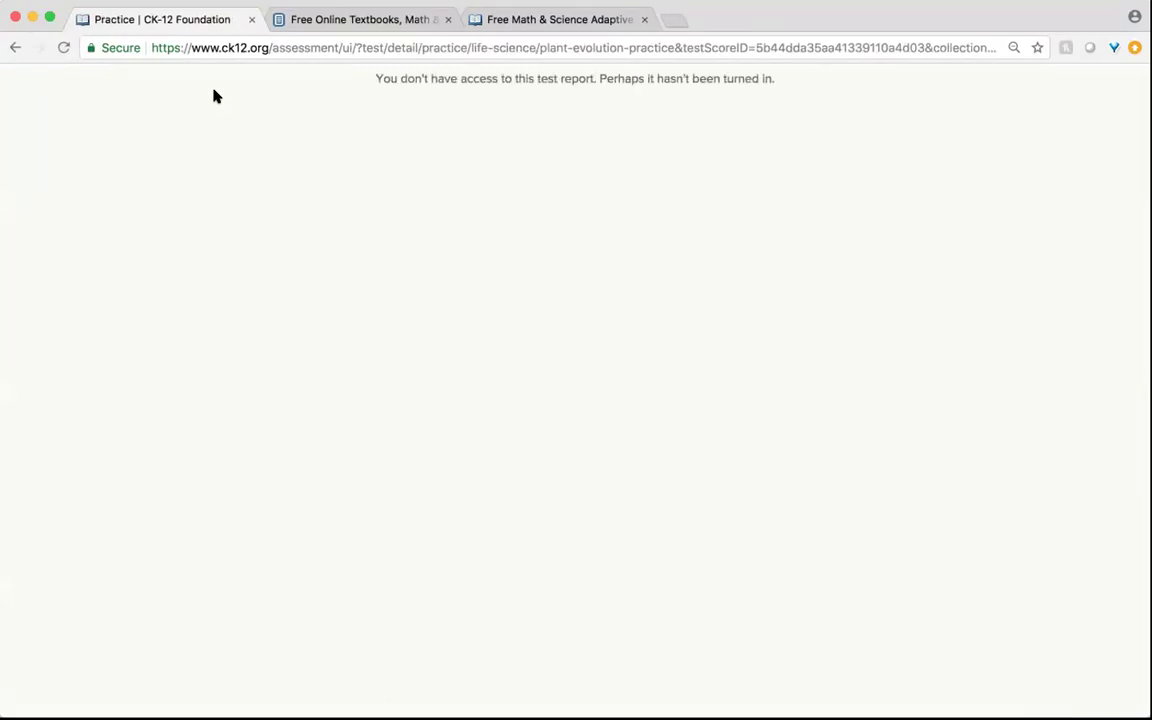
click(221, 48)
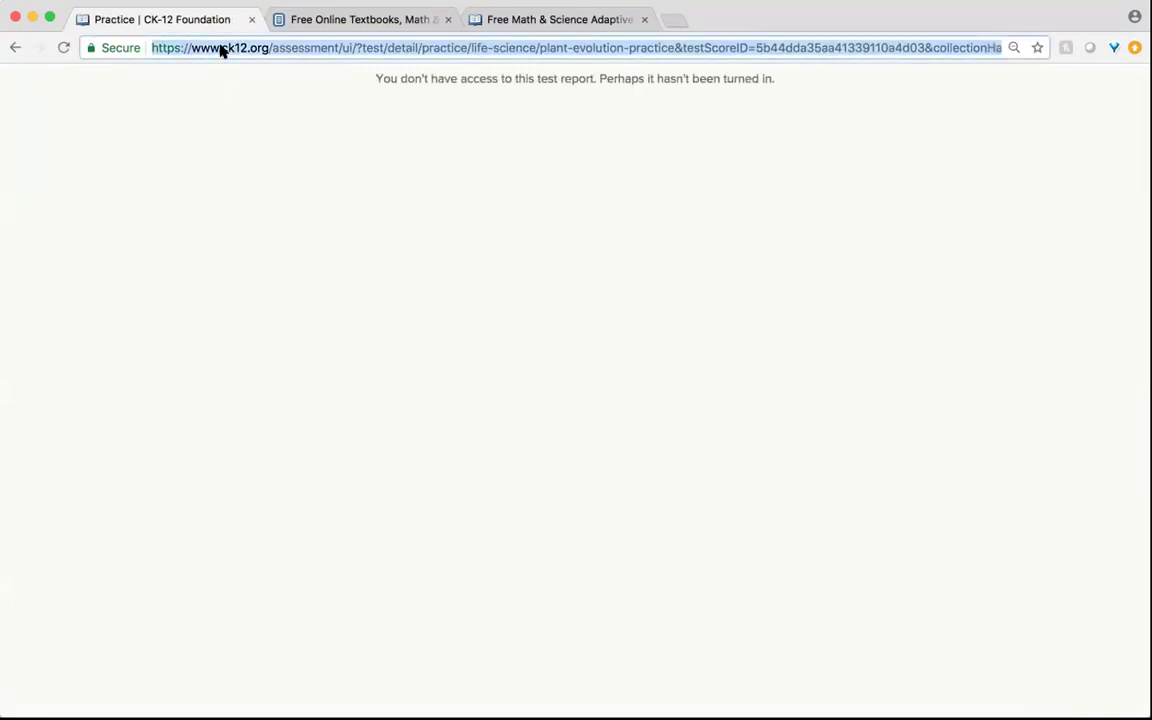
text(ww)
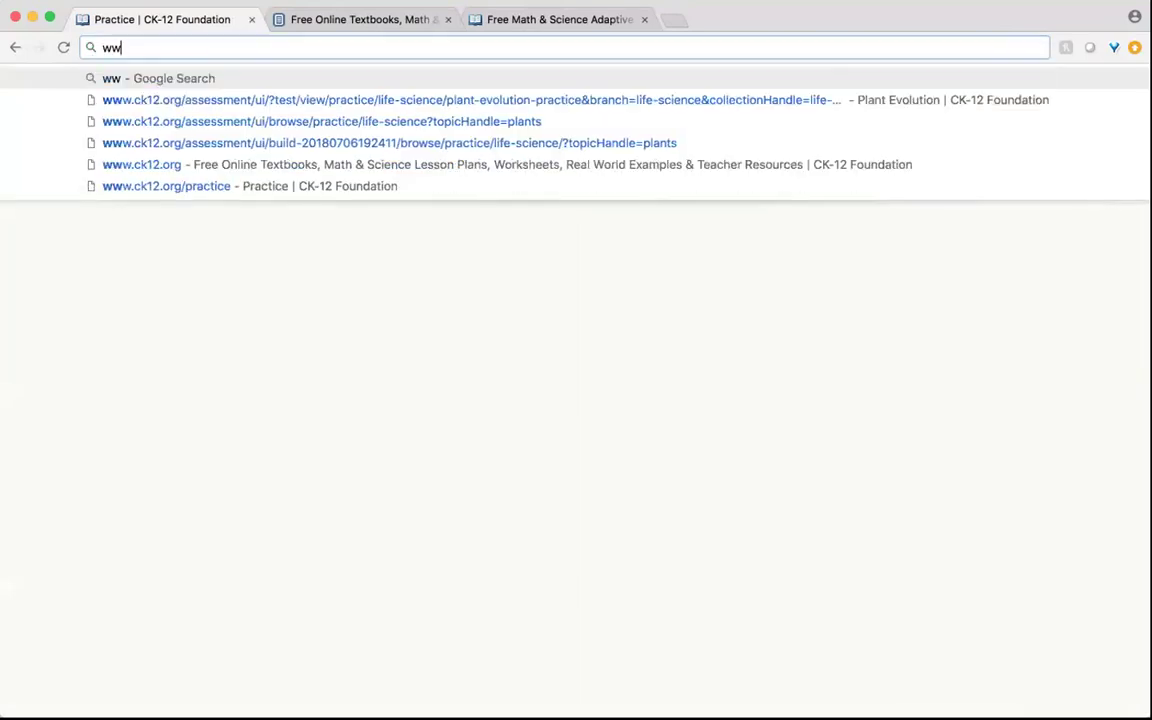
text(w.ck12.org/practice)
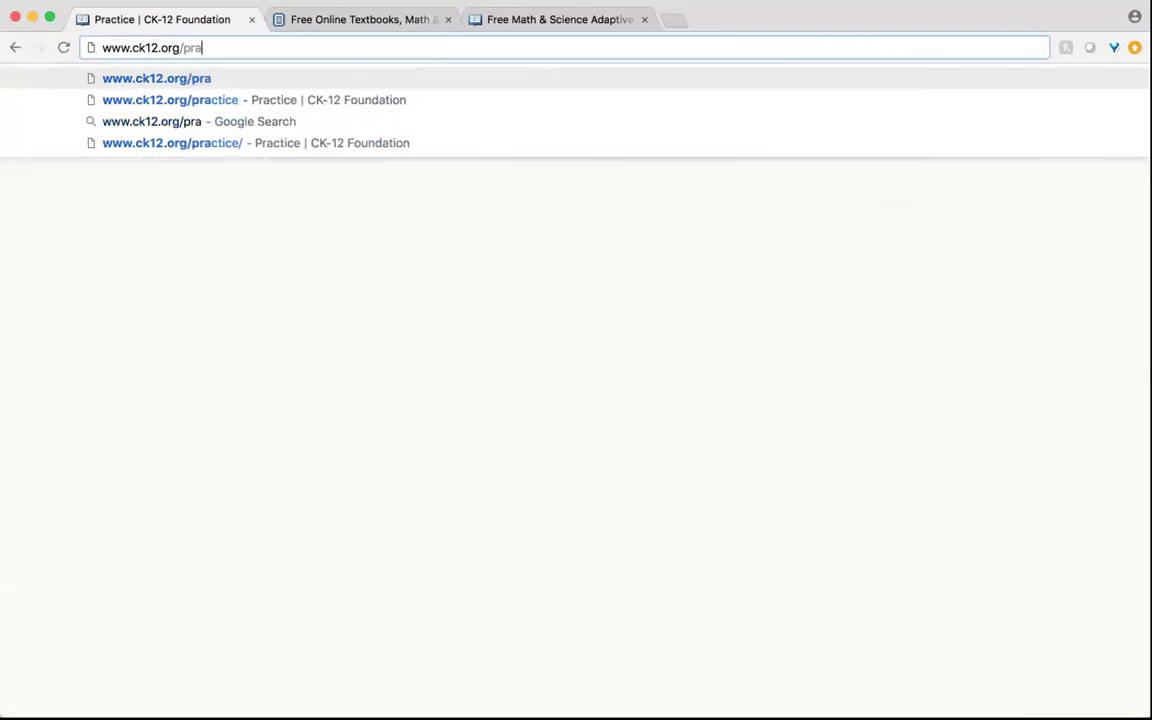
key(Return)
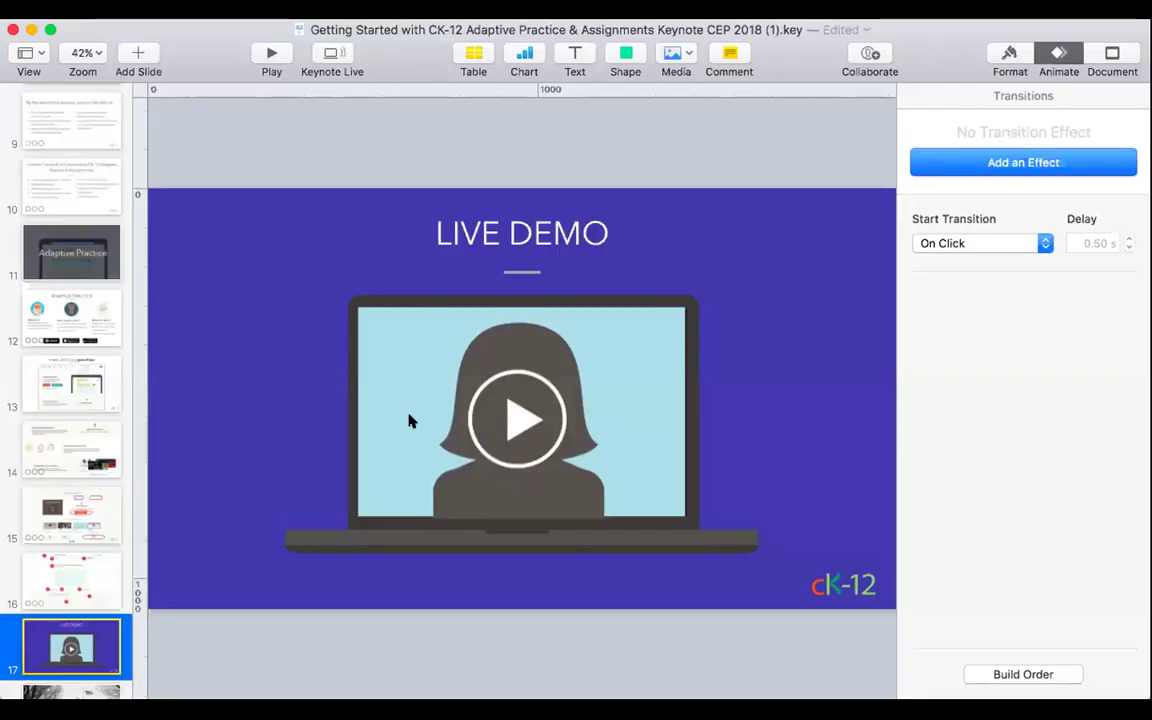
Switch to Keynote and play the presentation from the Live Demo slide
click(262, 52)
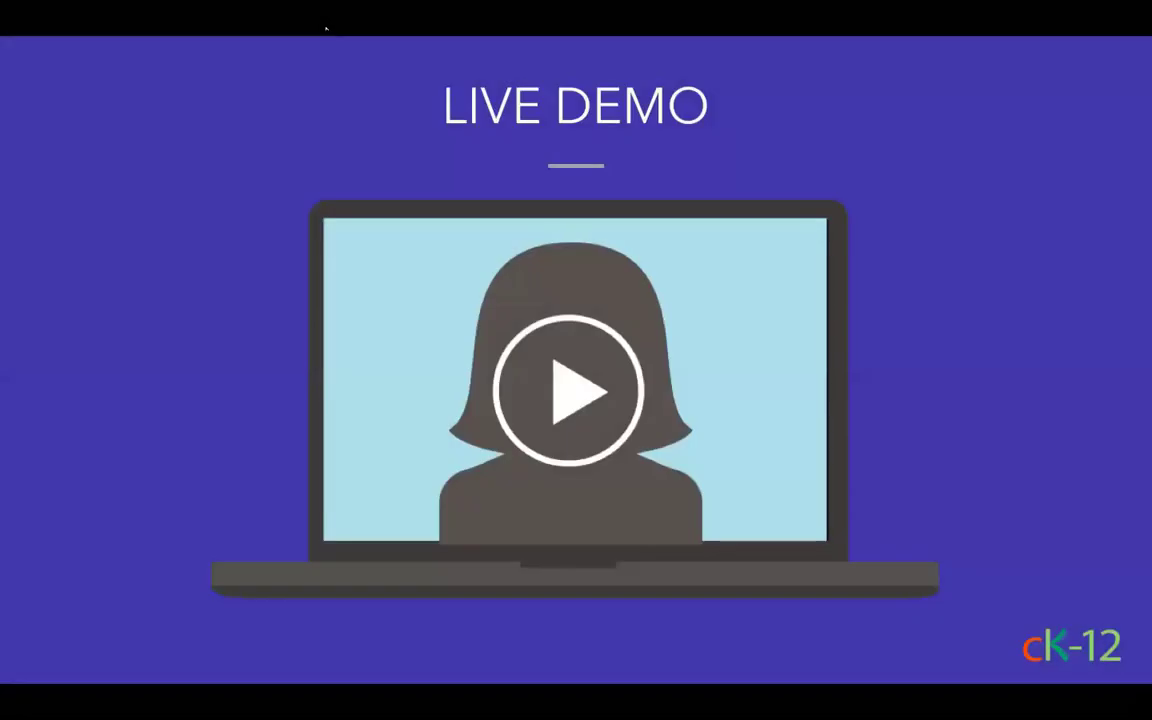
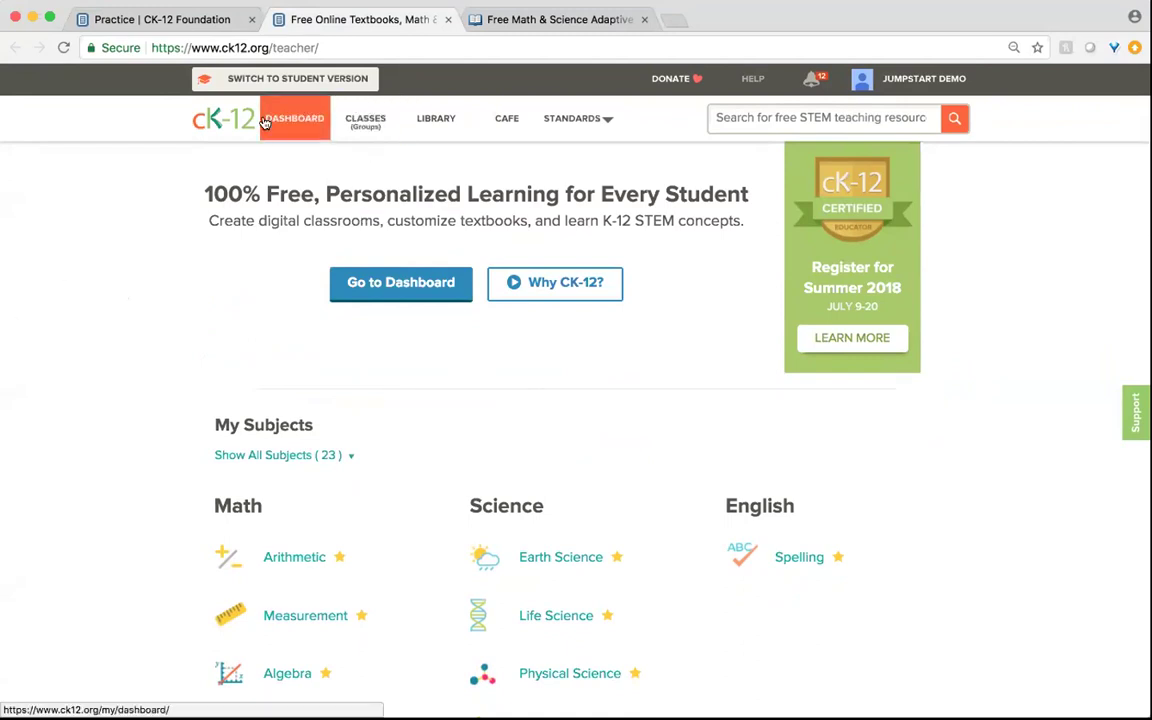
Open the classes dashboard and look over the existing classes
click(365, 125)
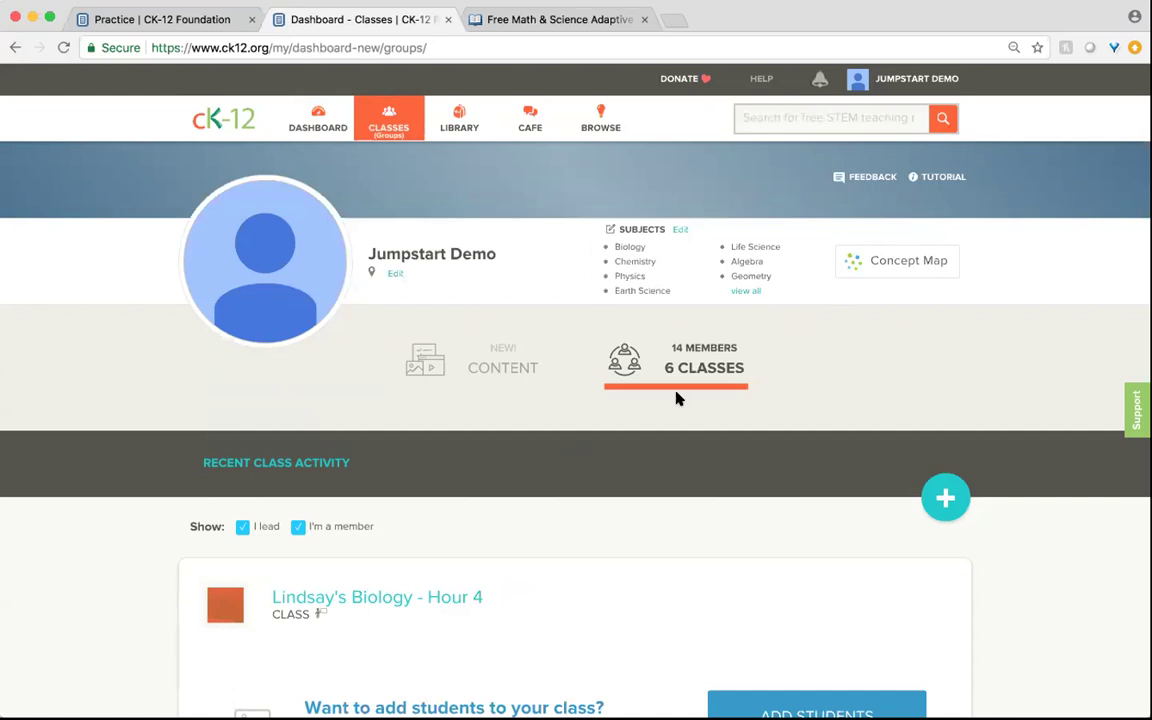
scroll(676, 398, down, 5)
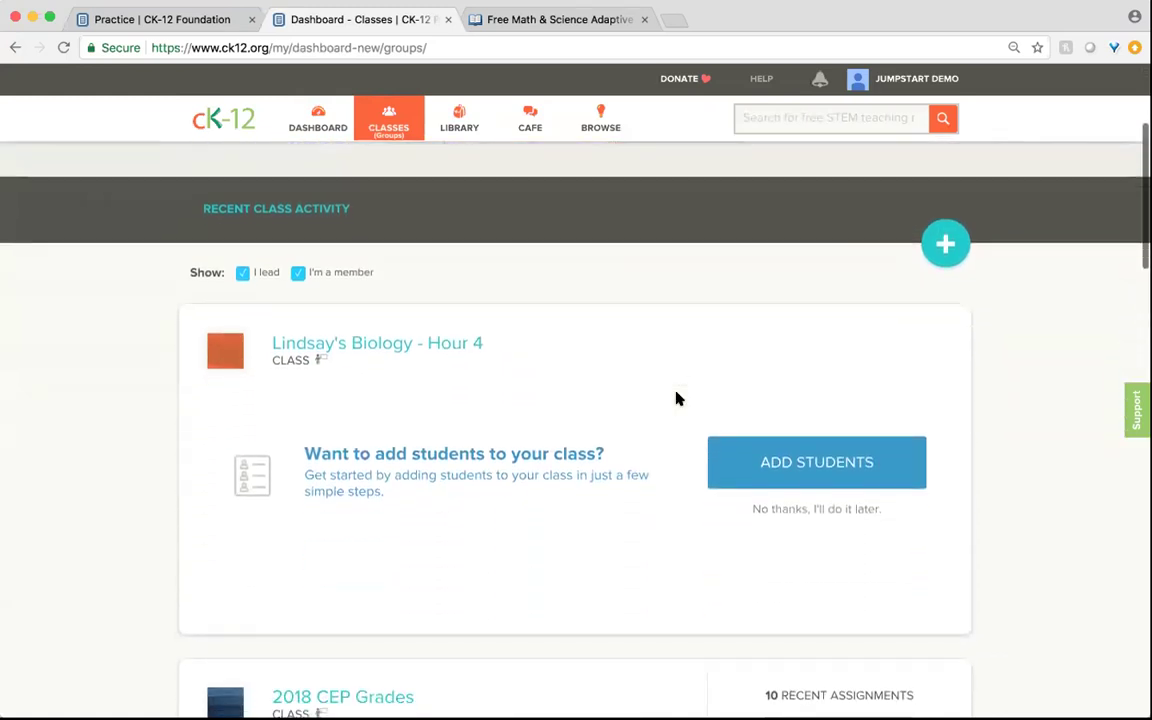
scroll(676, 398, up, 5)
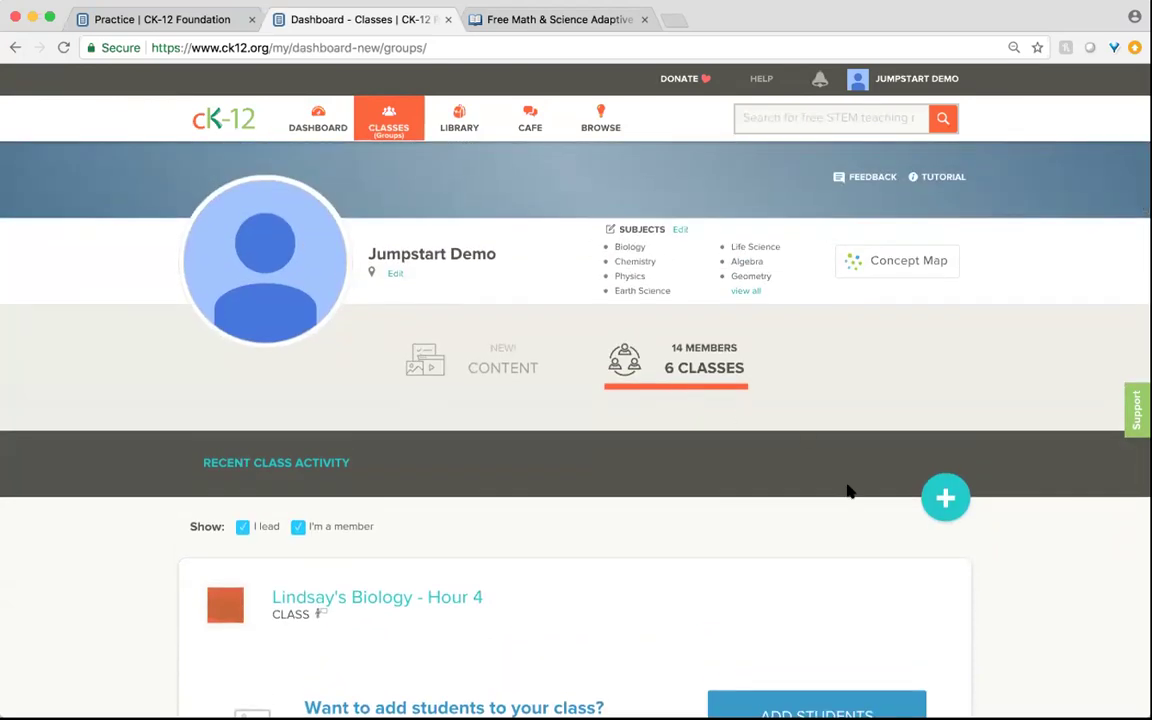
Start a new class and name it "Algebra 2 - Hour 1", without a description
click(945, 500)
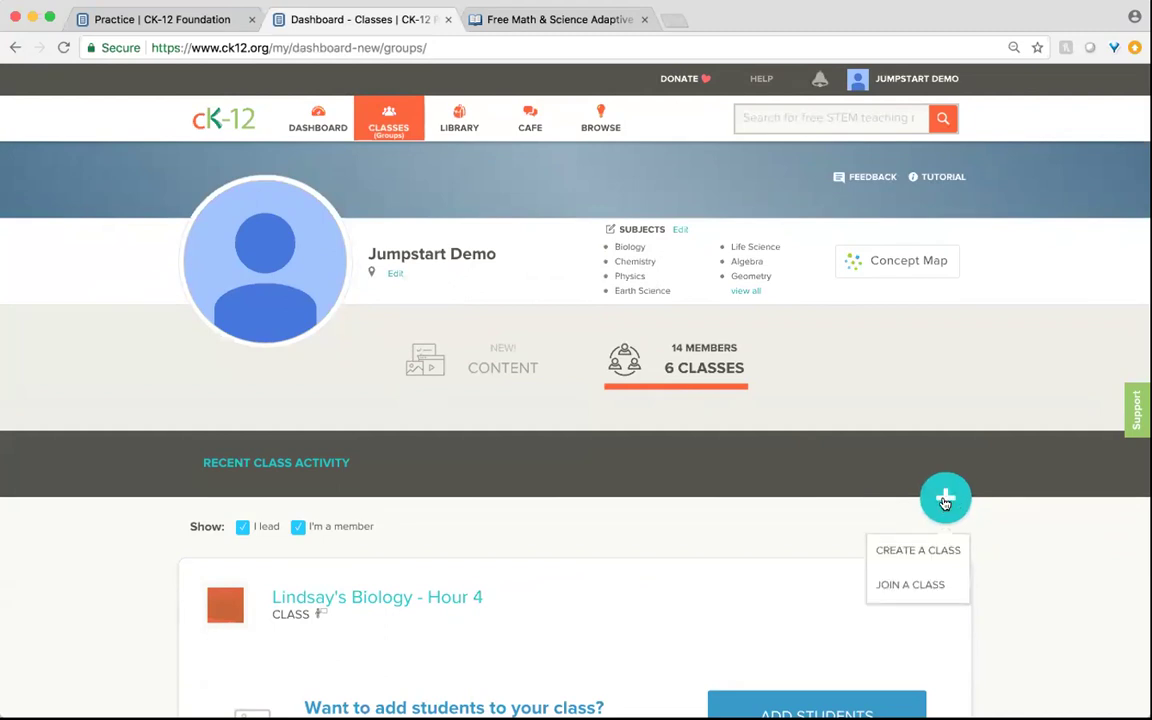
click(926, 554)
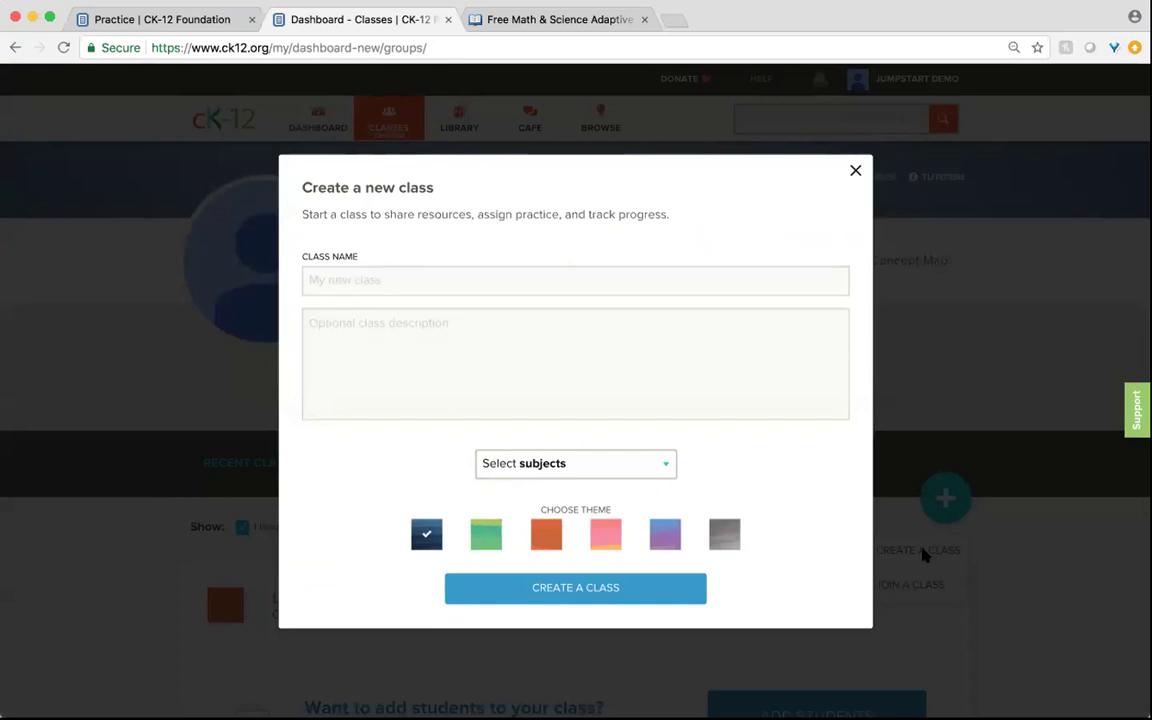
click(437, 273)
text(Alege)
key(BackSpace)
key(BackSpace)
key(BackSpace)
text(gebra 2)
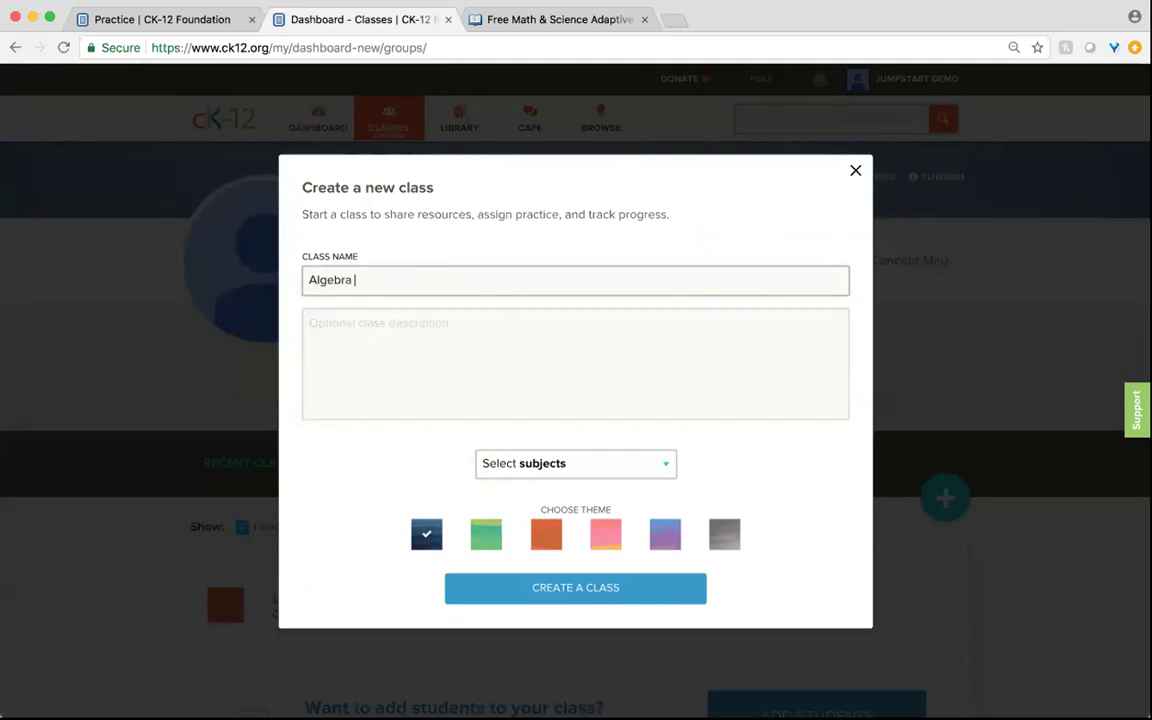
text( - Hour 1)
click(419, 333)
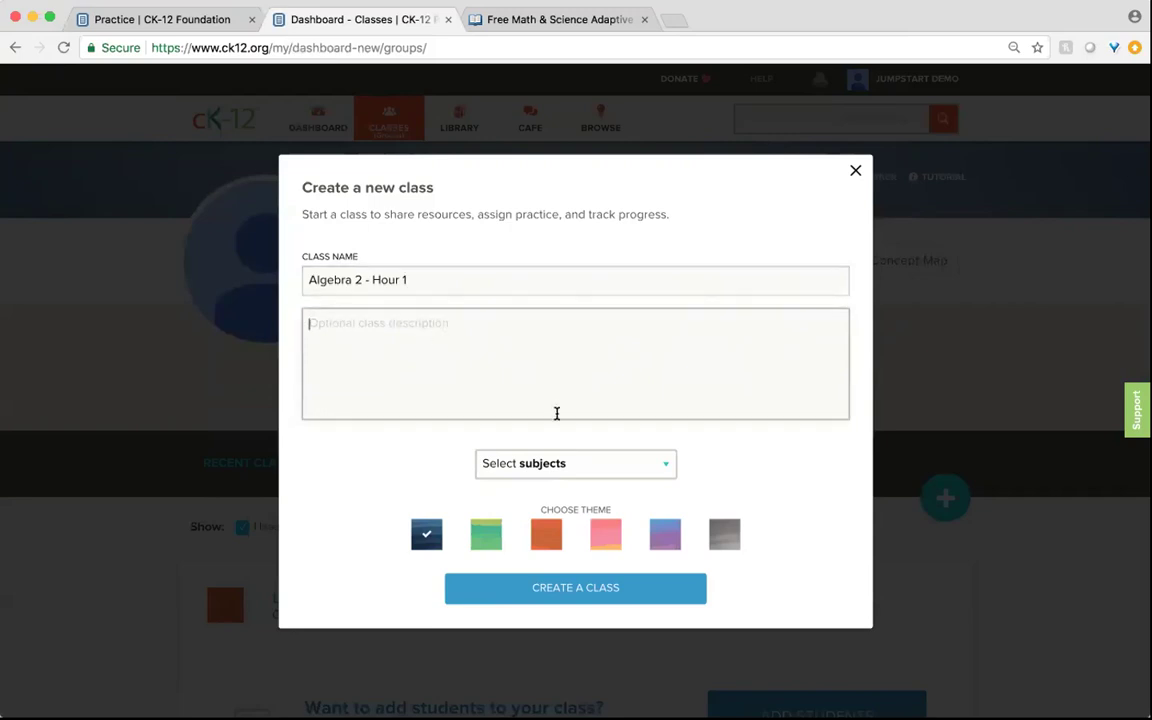
Set the new class's subject to Algebra, choose the green theme, and create the class
click(656, 468)
click(509, 527)
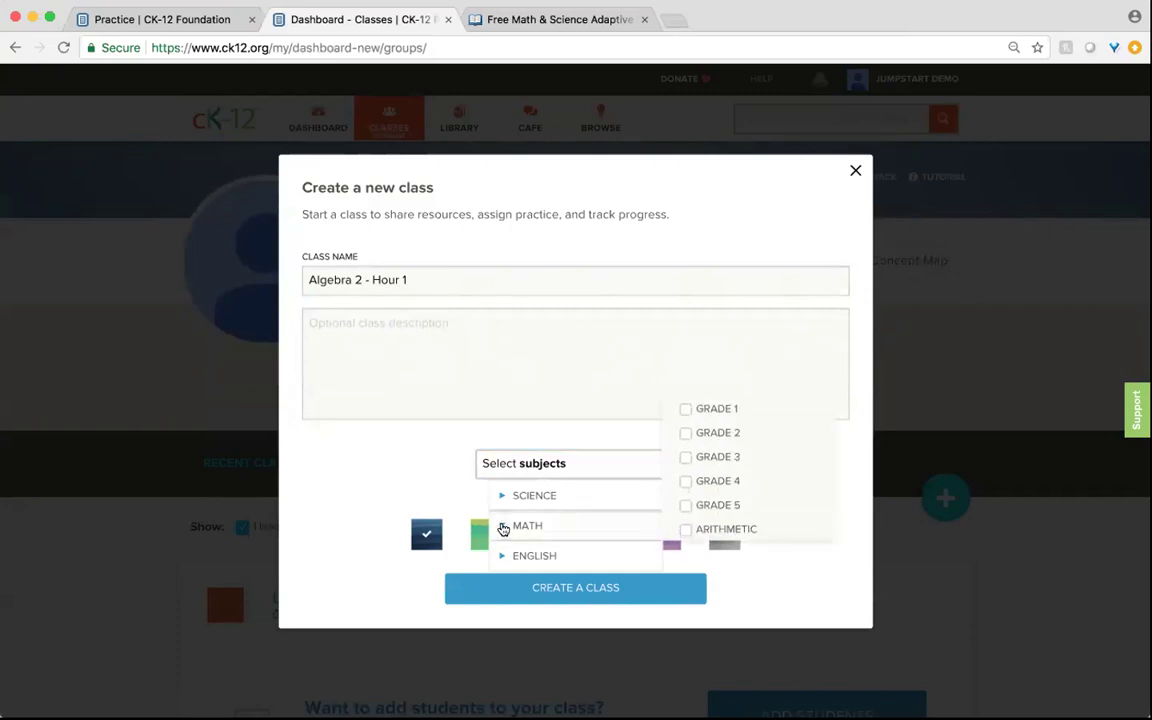
scroll(695, 490, down, 3)
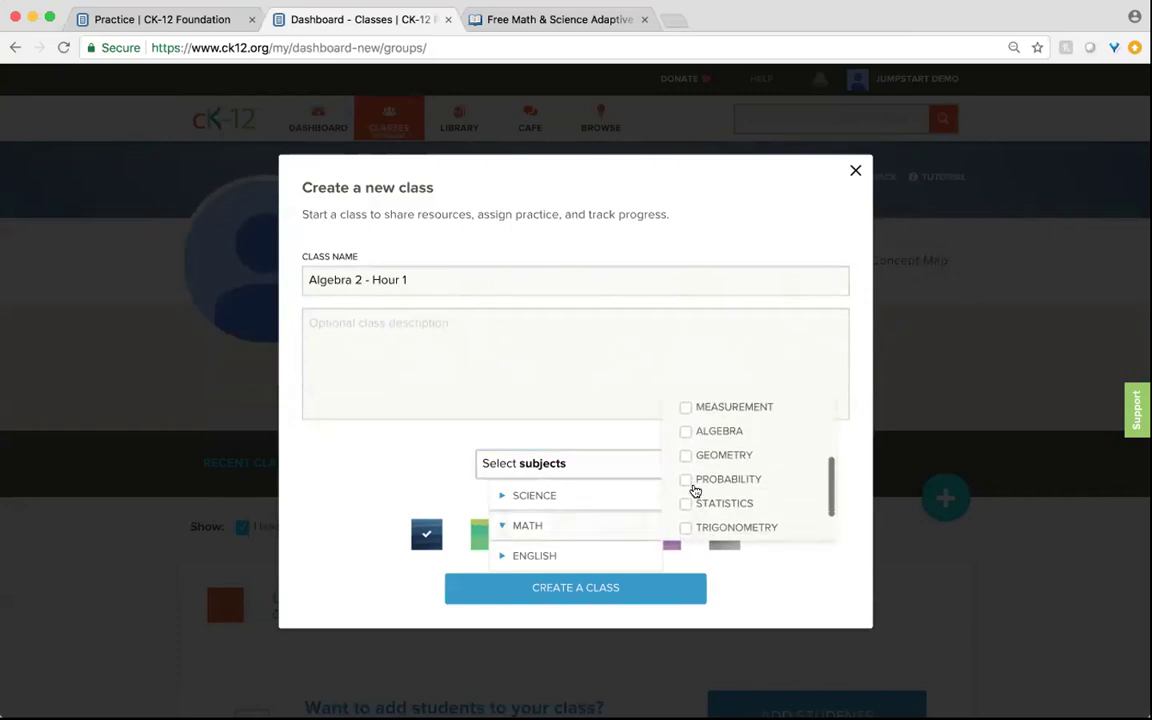
click(685, 434)
click(753, 589)
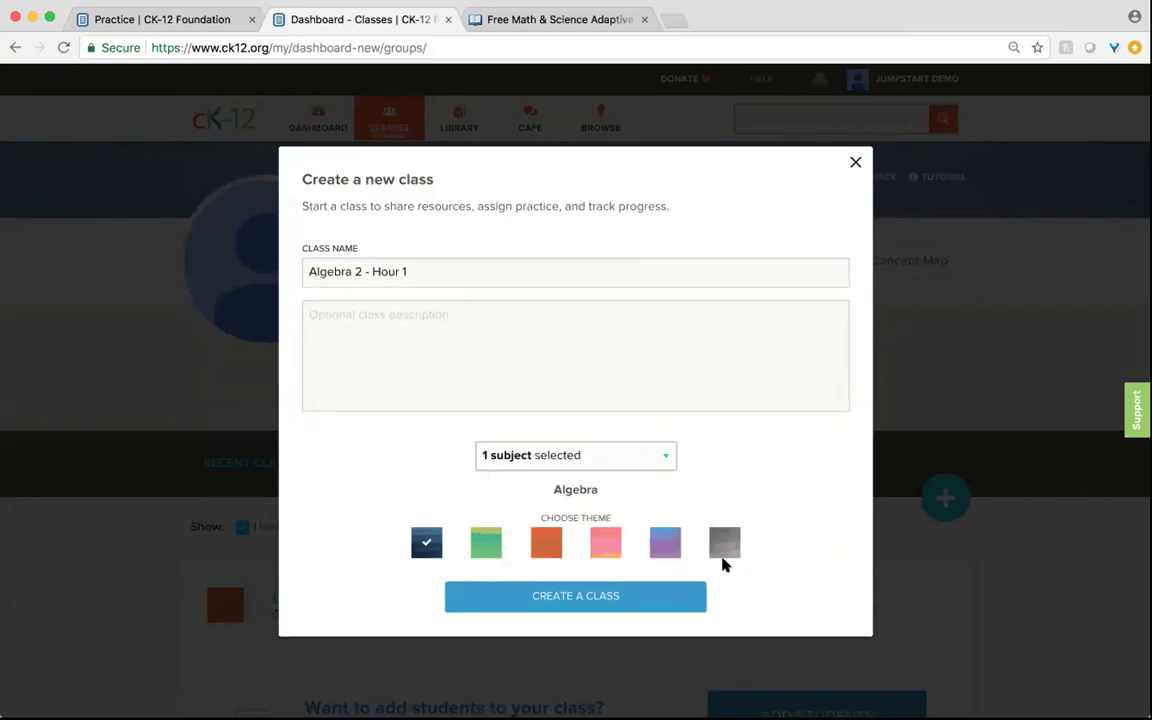
click(487, 548)
click(635, 597)
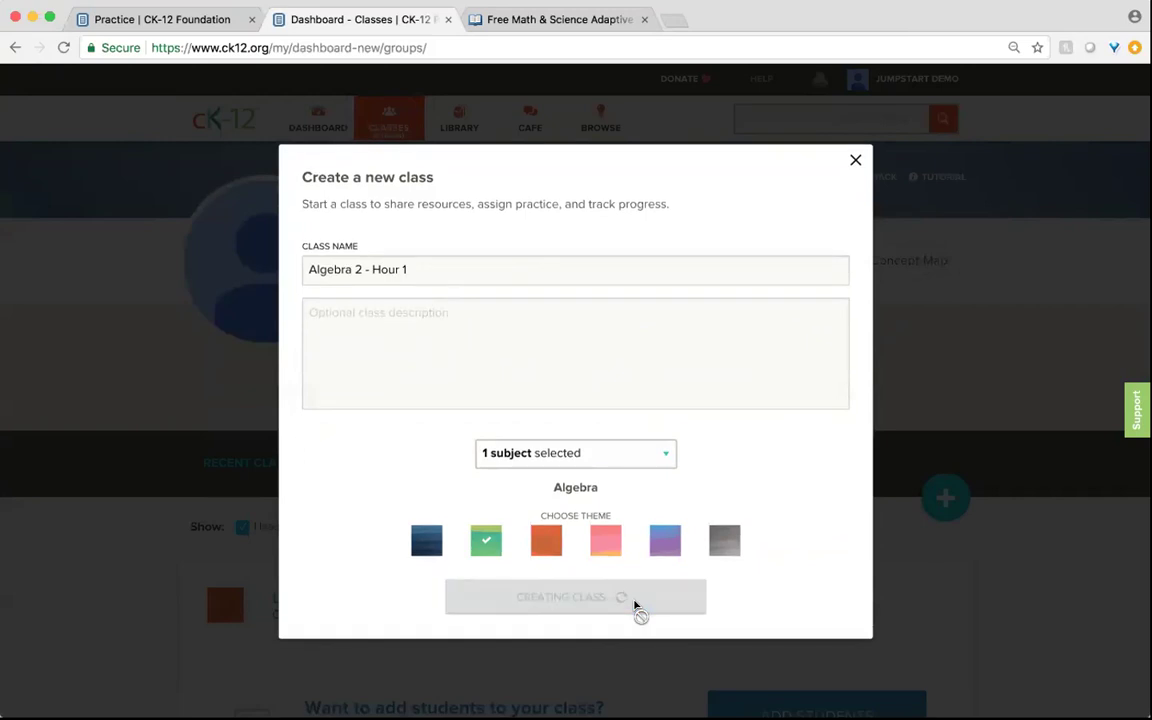
Open the ways to add students to Algebra 2 - Hour 1, view the email invitation, and dismiss it
scroll(633, 604, down, 5)
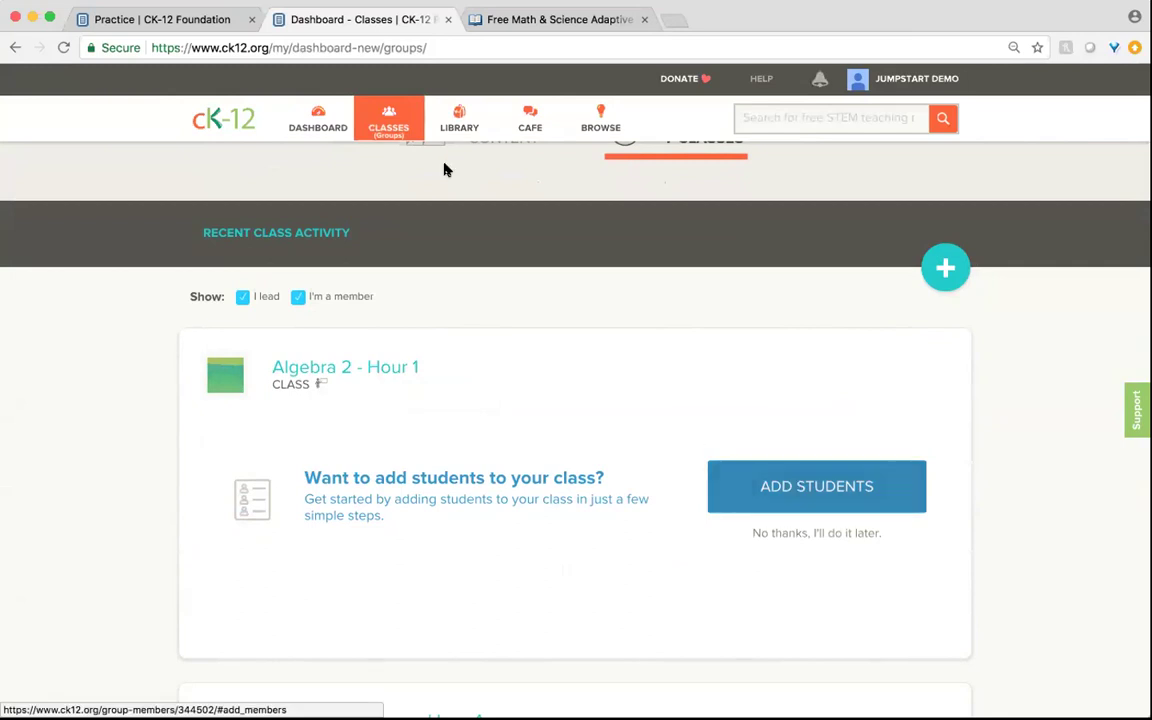
click(780, 497)
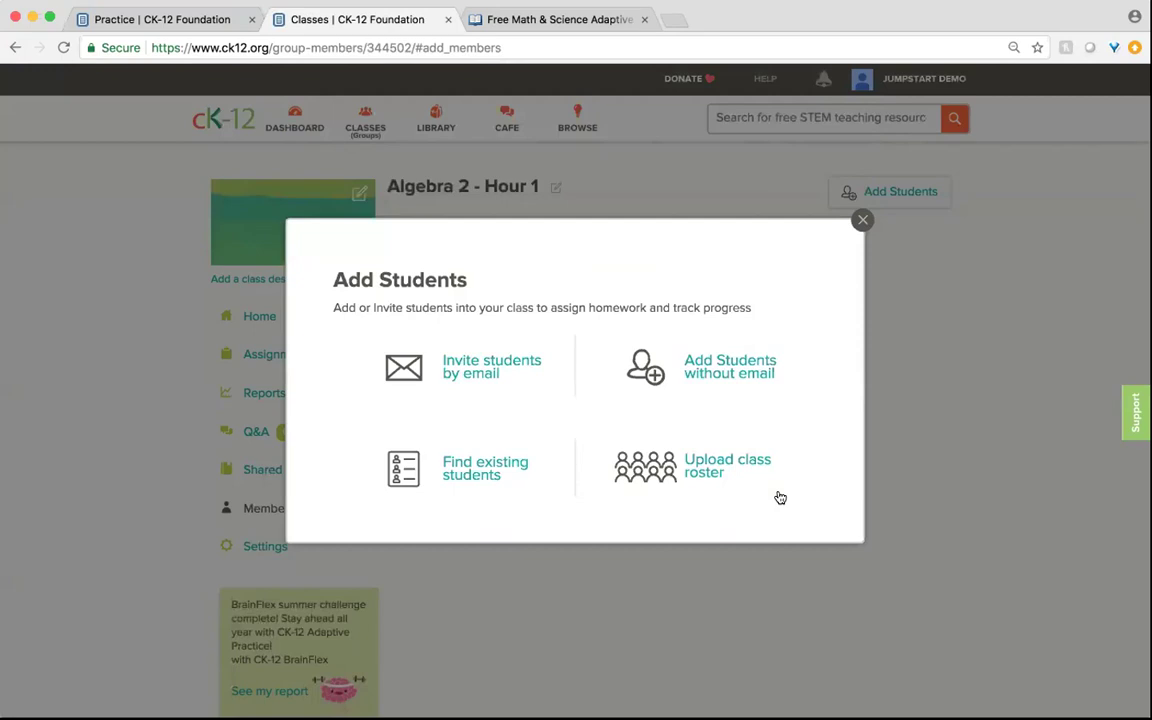
click(475, 373)
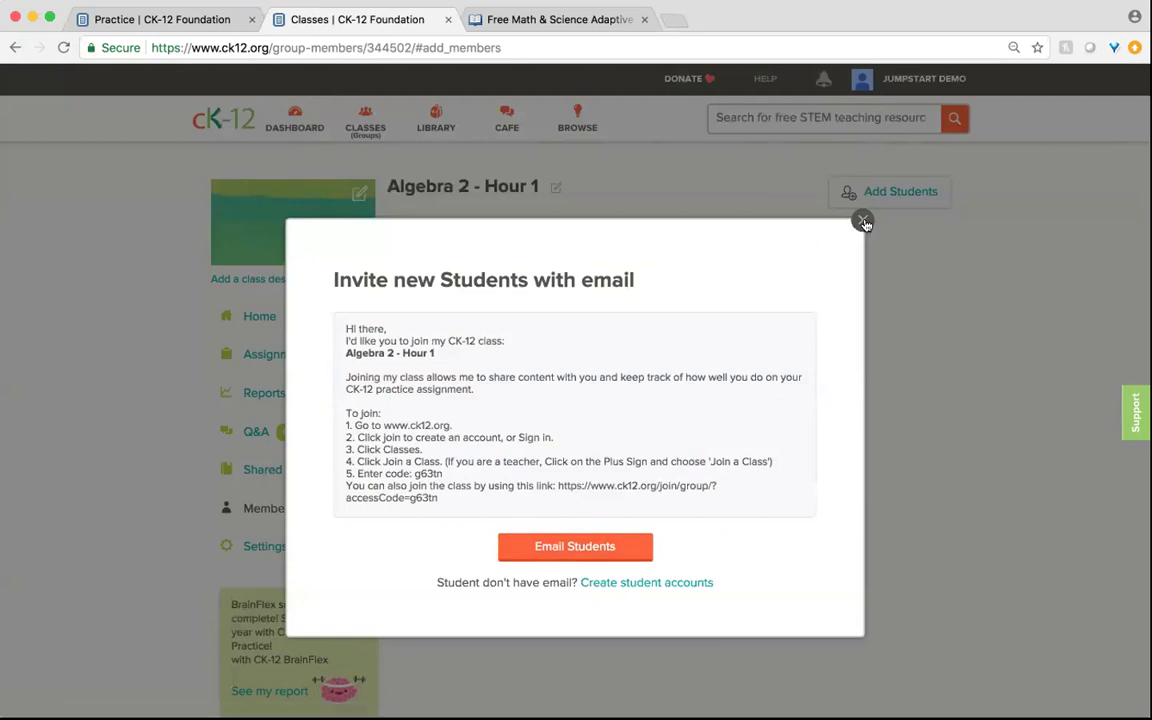
click(863, 221)
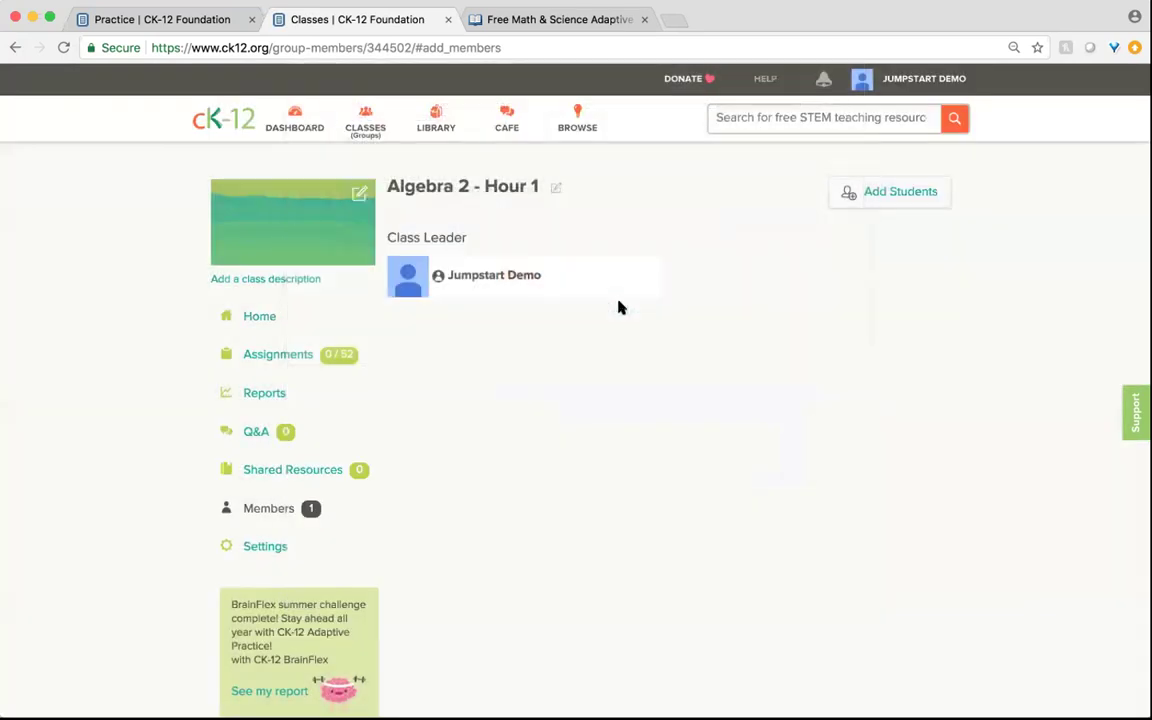
View the form for creating student accounts without email, and close it without entering anything
click(867, 191)
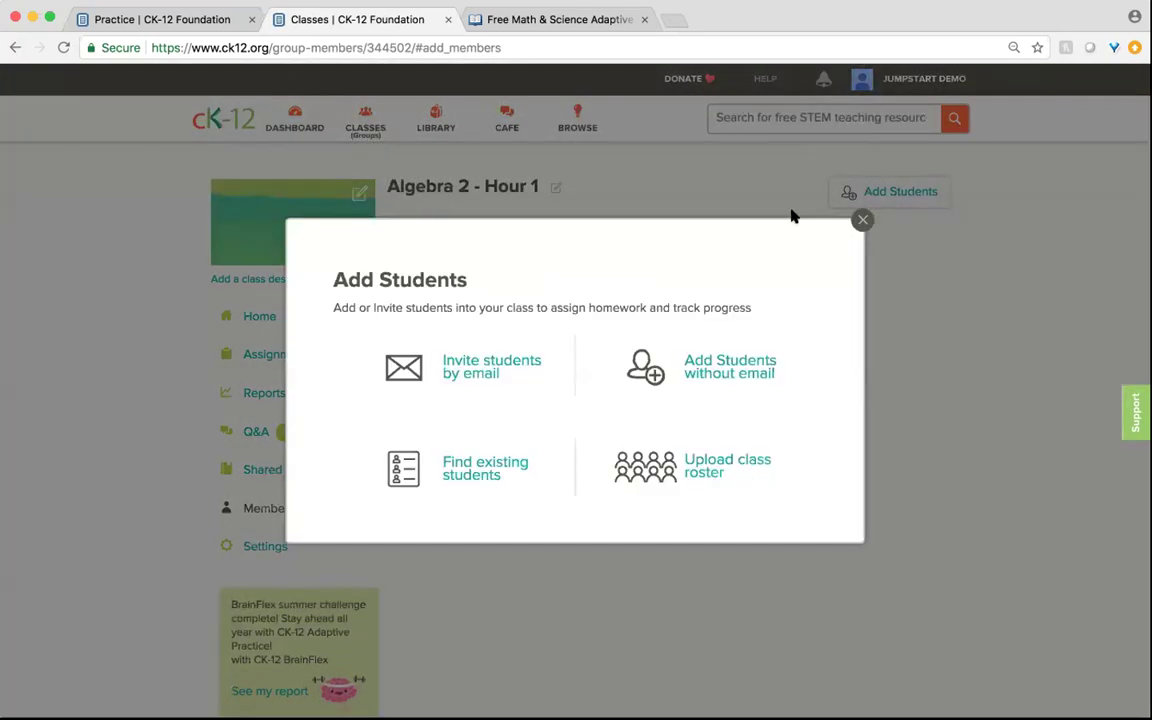
click(707, 385)
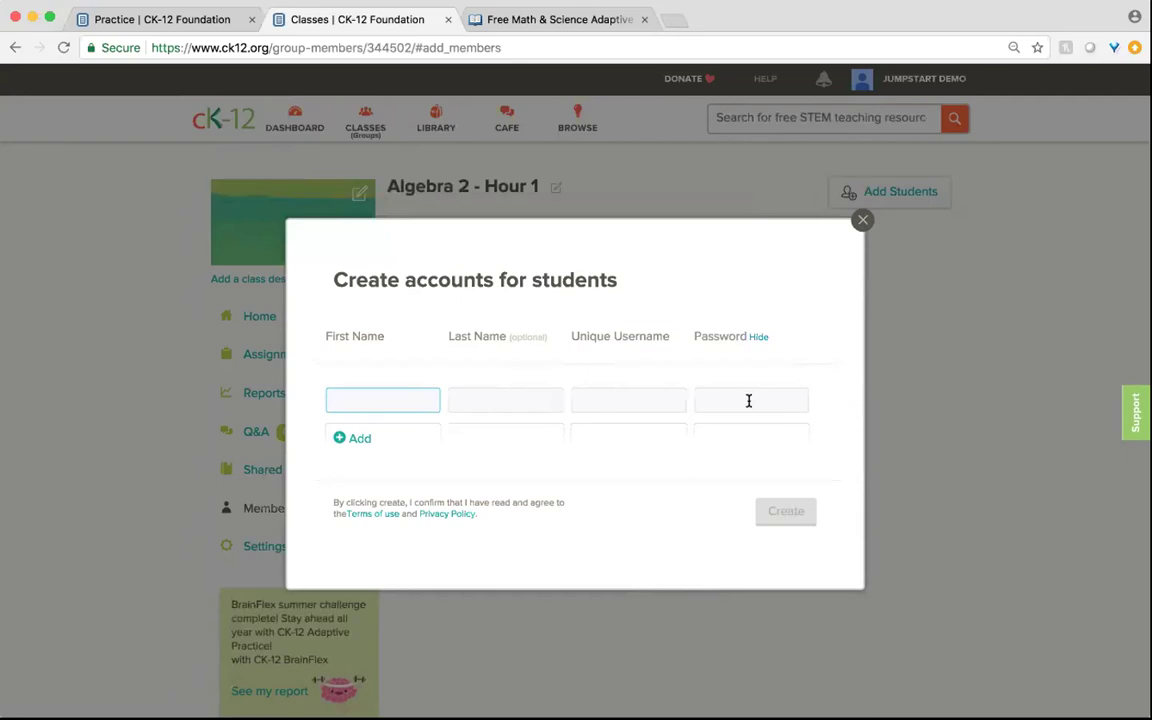
click(862, 220)
View the list for adding existing students to the class, and close it without selecting anyone
click(865, 198)
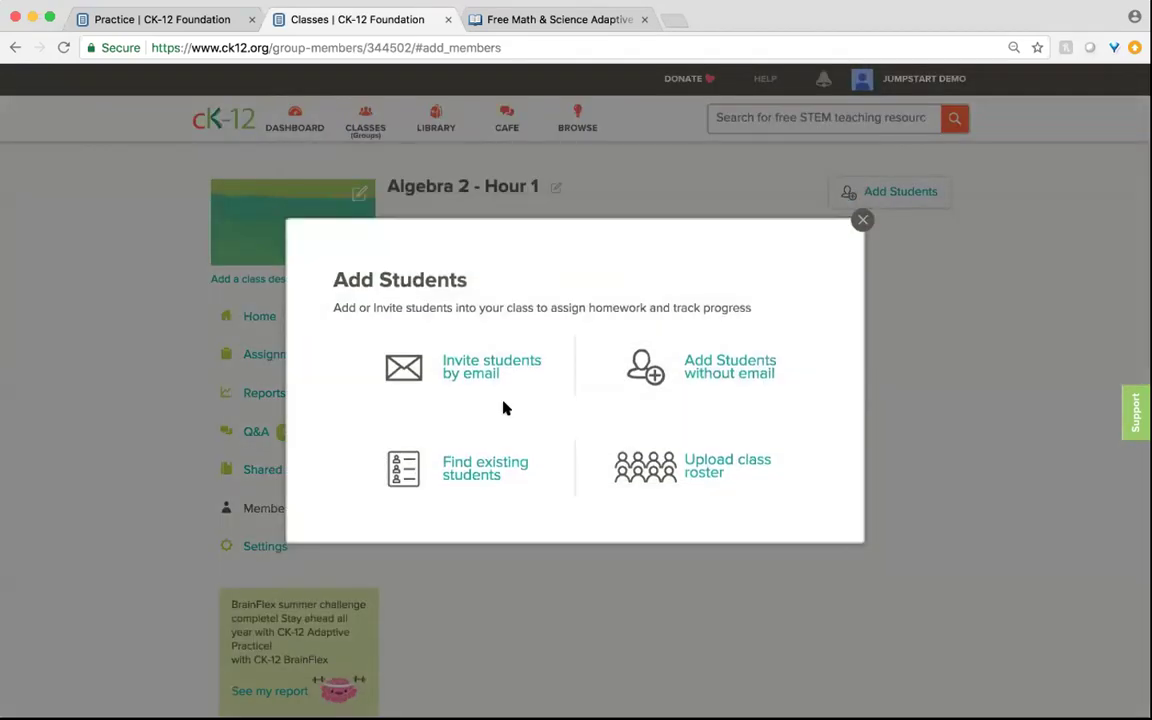
click(474, 472)
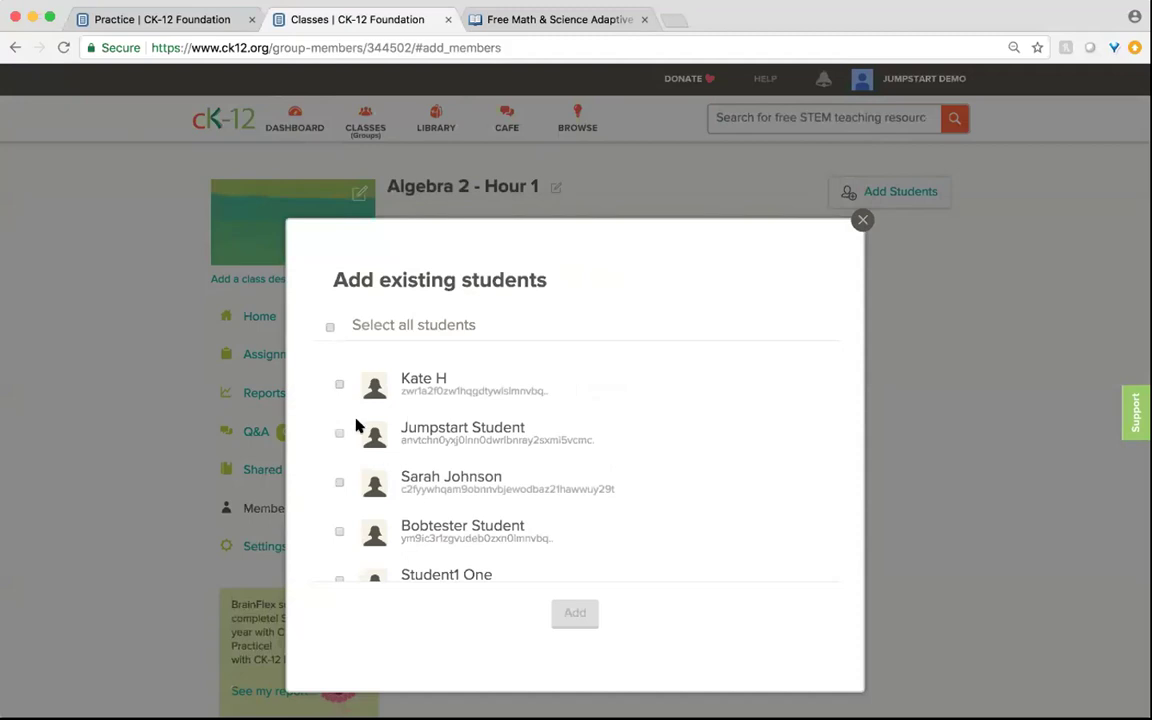
click(863, 222)
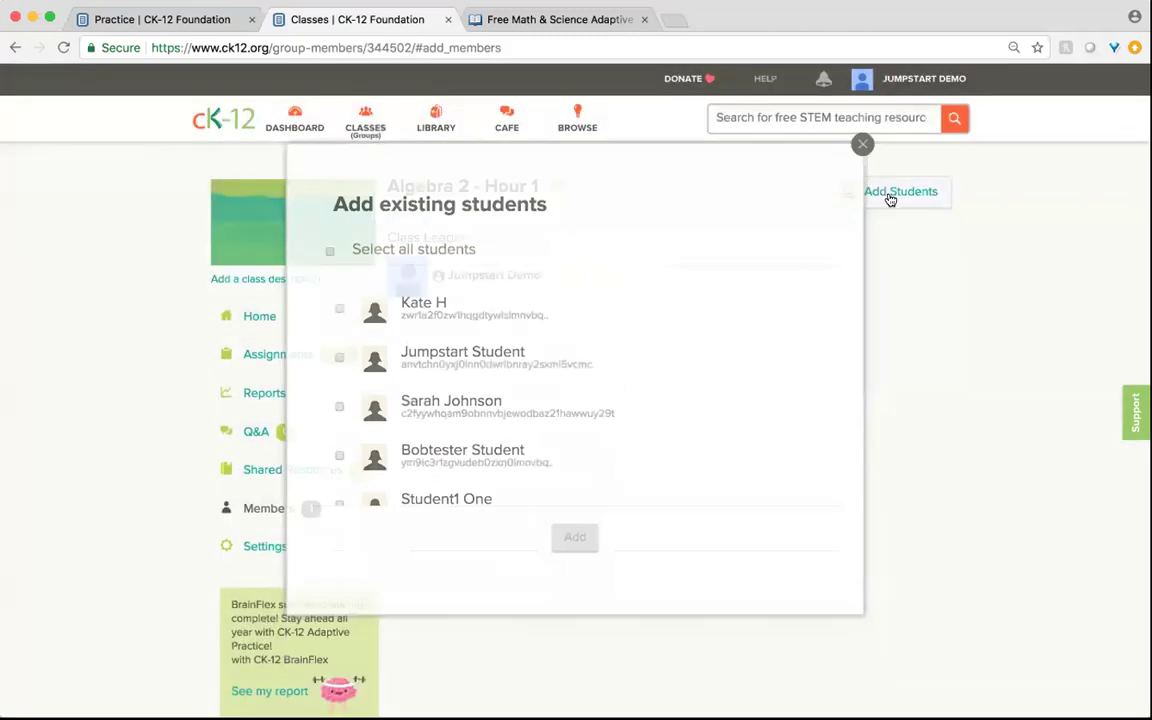
View the instructions for uploading a class roster, and close them
click(890, 196)
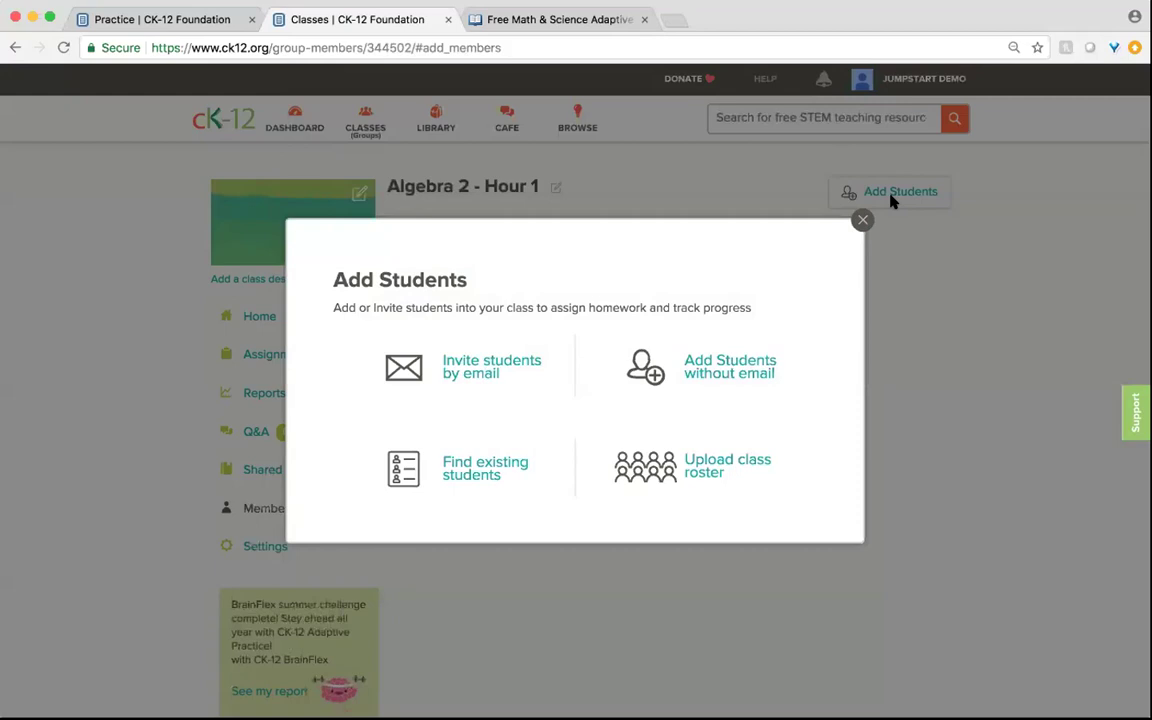
click(721, 466)
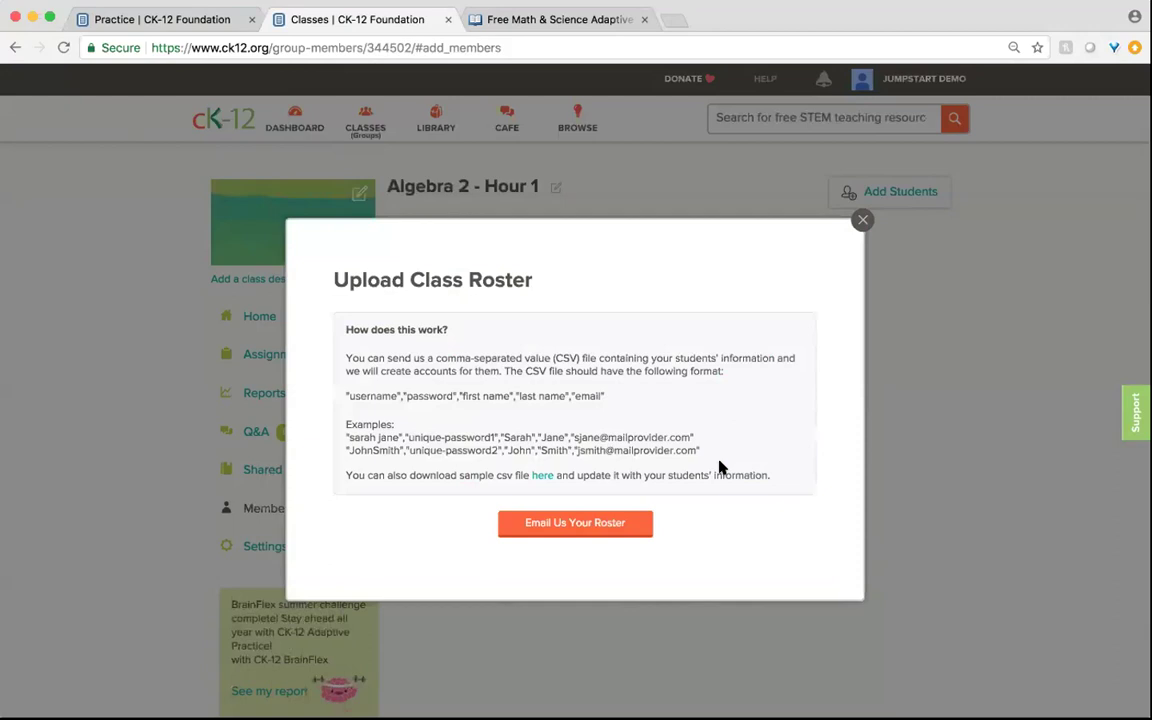
click(862, 219)
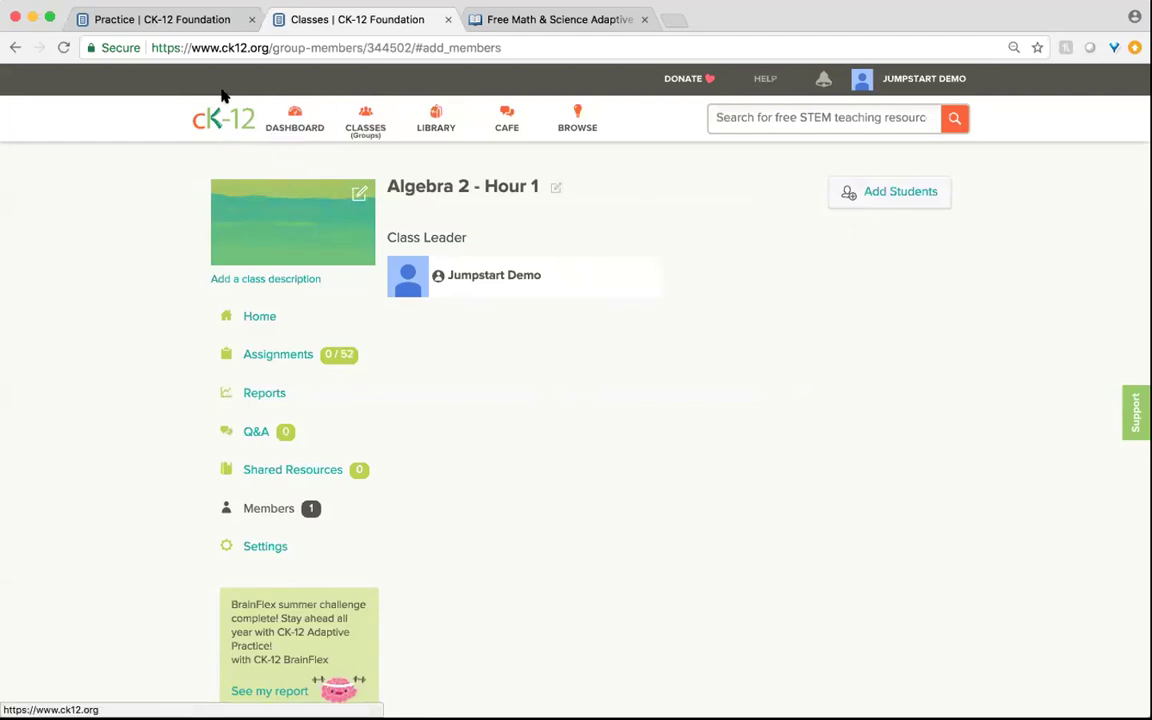
Open the 2018 CEP Grades class from the classes dashboard and look through its assignments
click(366, 122)
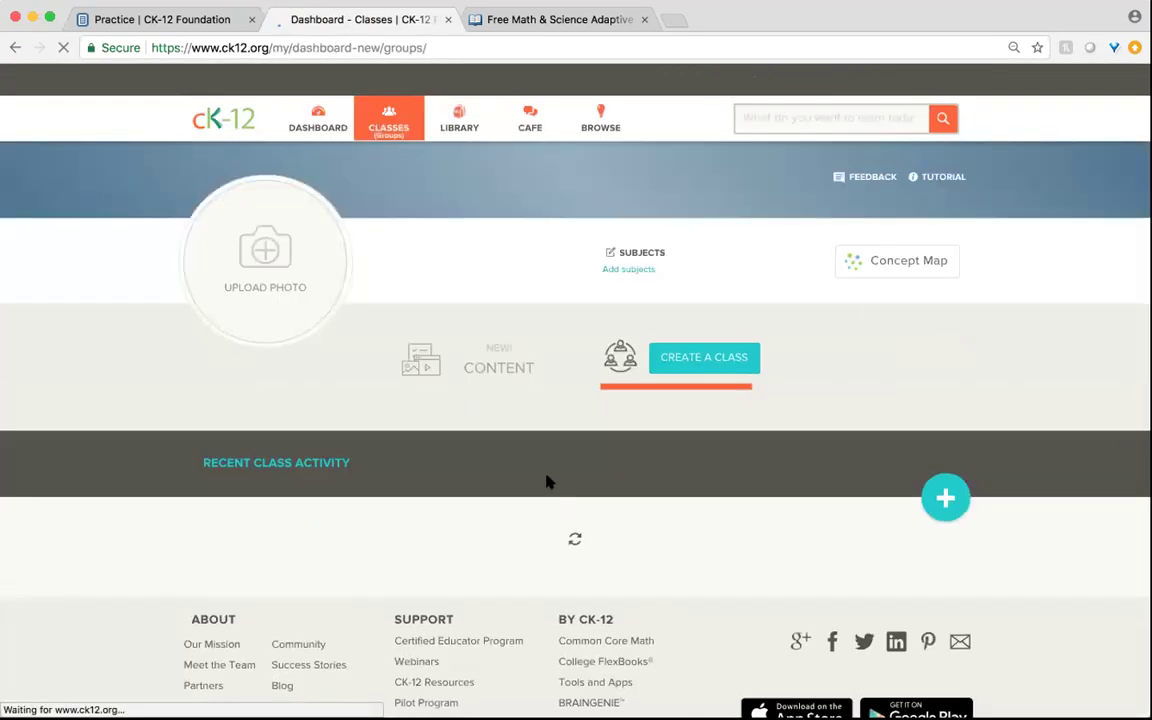
scroll(548, 482, down, 3)
scroll(548, 482, down, 10)
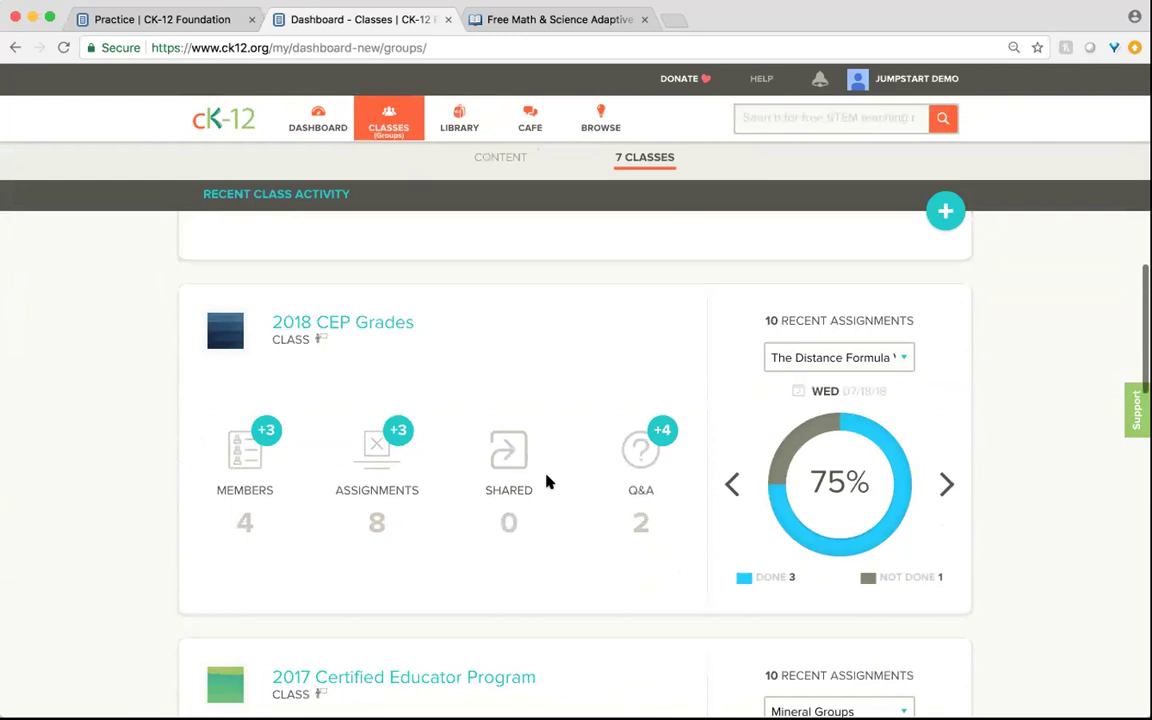
click(378, 322)
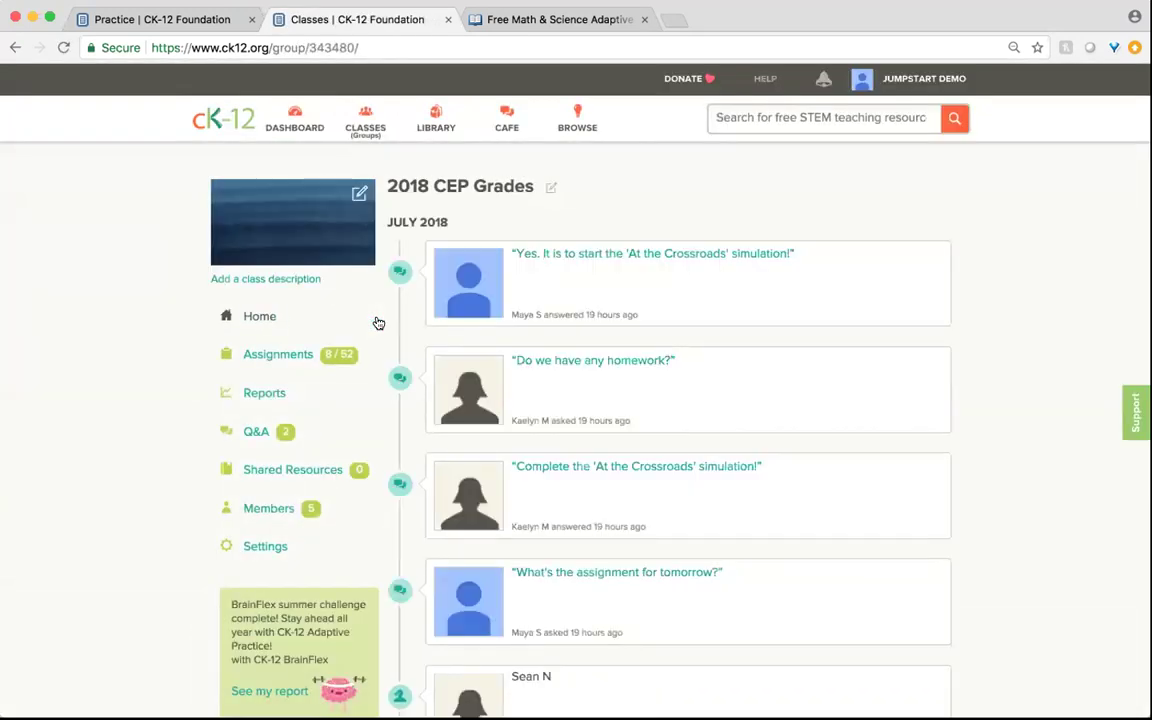
click(272, 356)
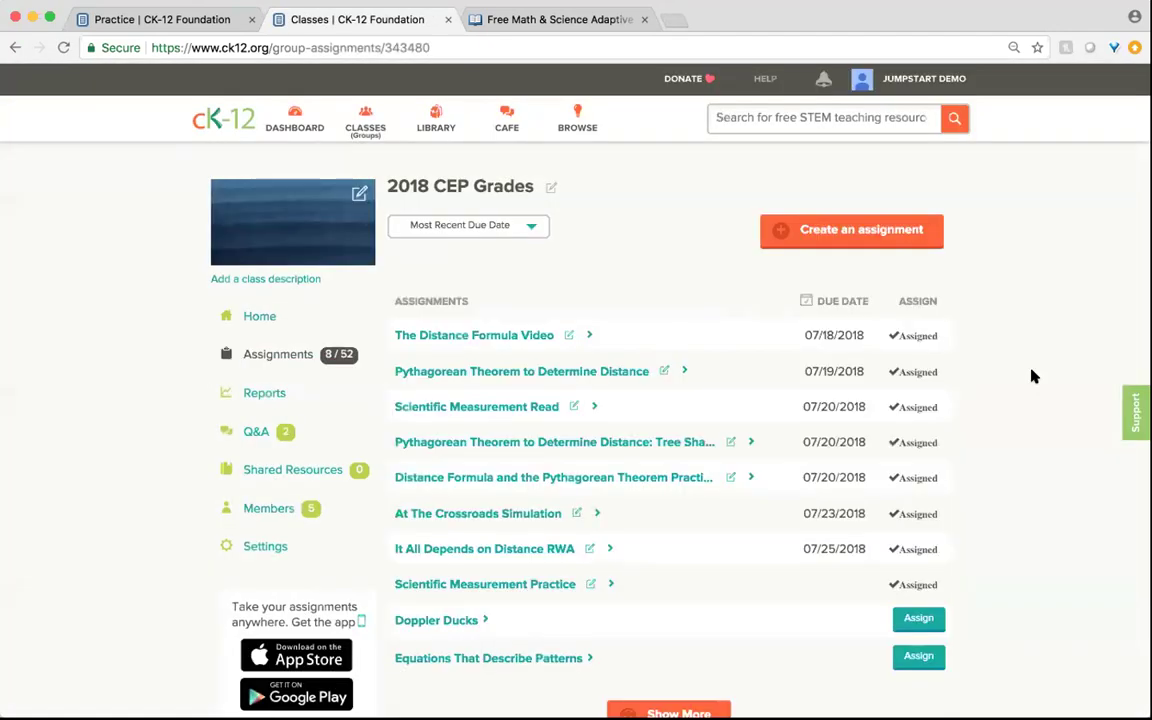
scroll(1025, 368, down, 1)
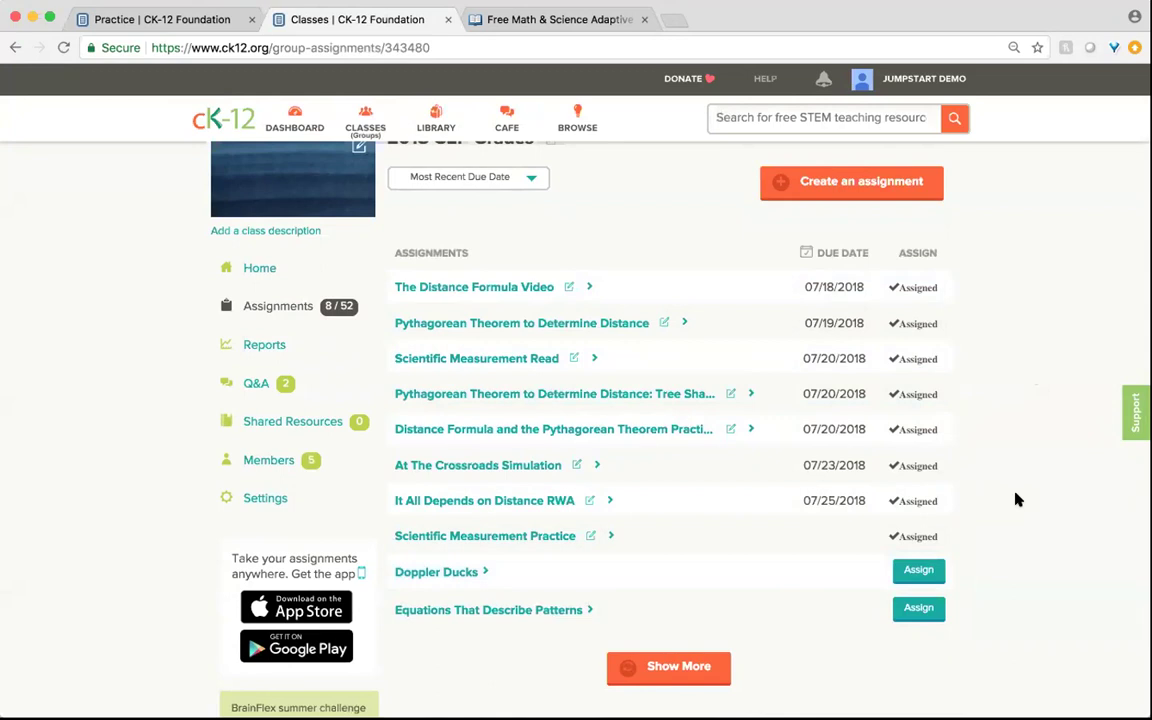
scroll(1016, 499, up, 1)
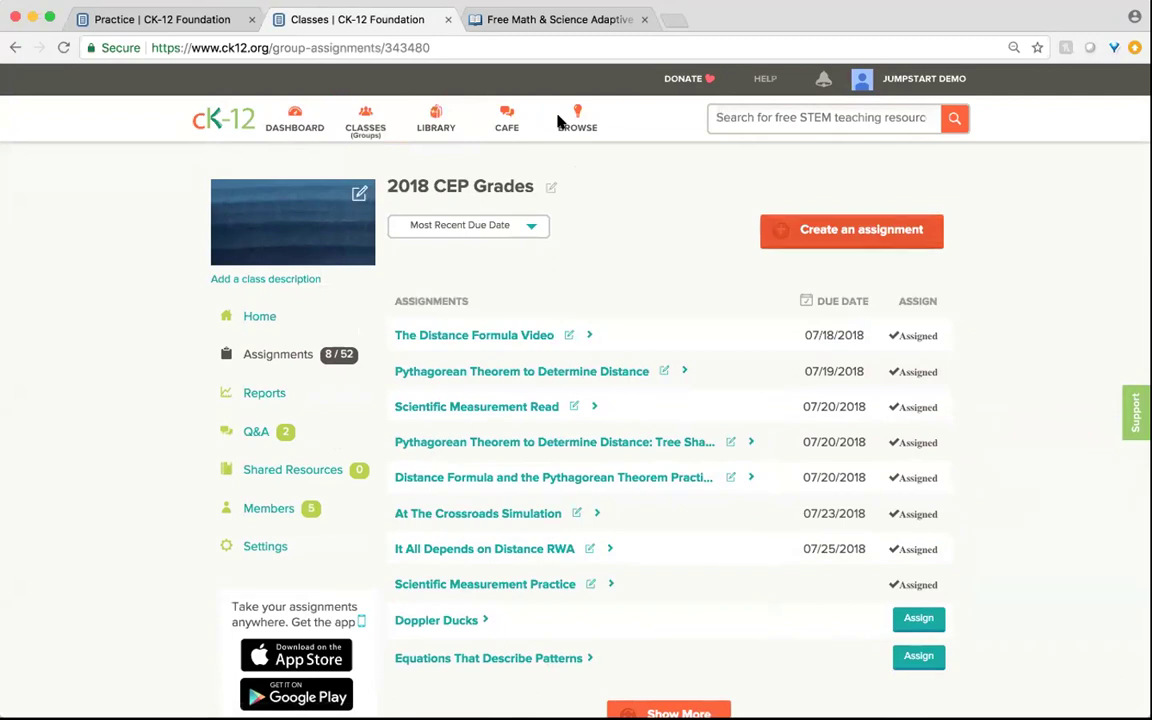
View the assignment creation page's subject choices, and return to the 2018 CEP Grades assignments without creating one
click(826, 234)
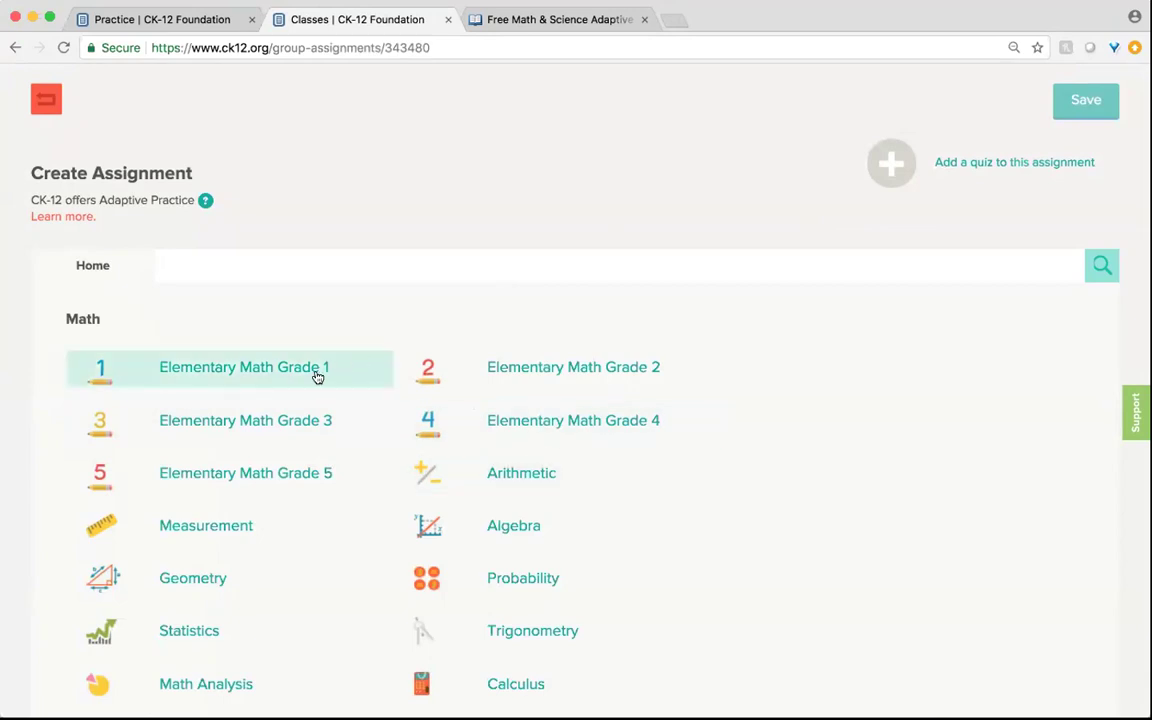
click(47, 104)
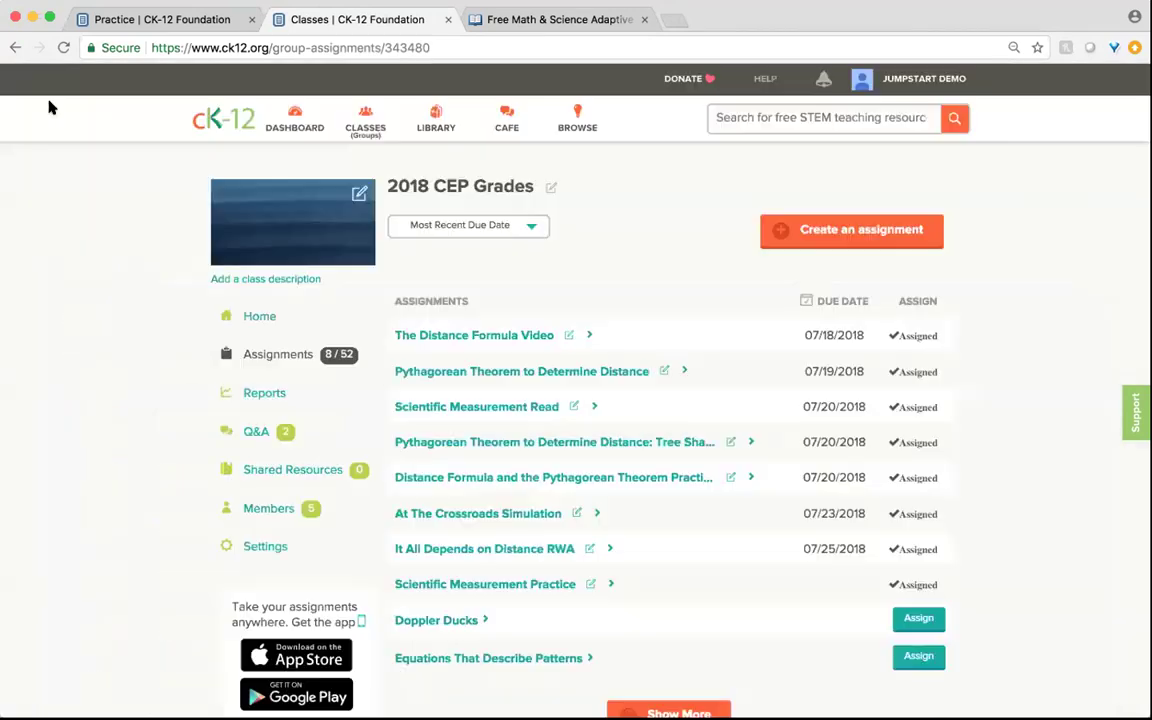
Check the sorting options for the assignment list without changing them, and open the class's assignment completion report
scroll(172, 290, down, 2)
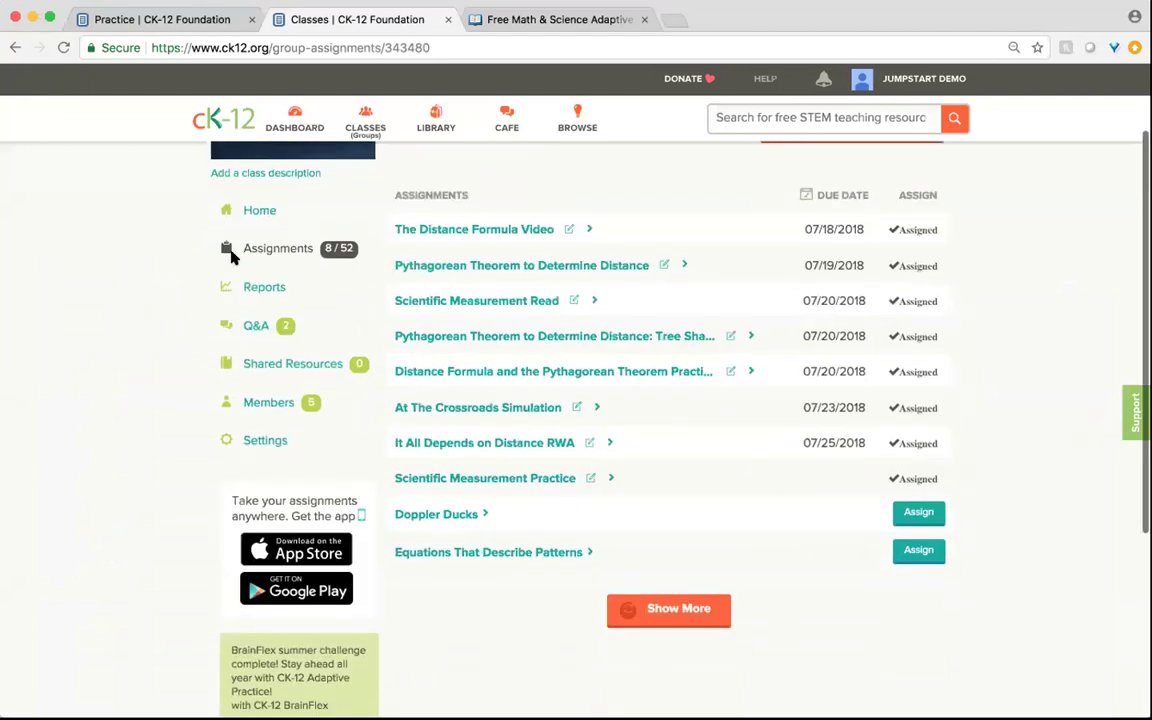
scroll(440, 204, up, 1)
click(467, 197)
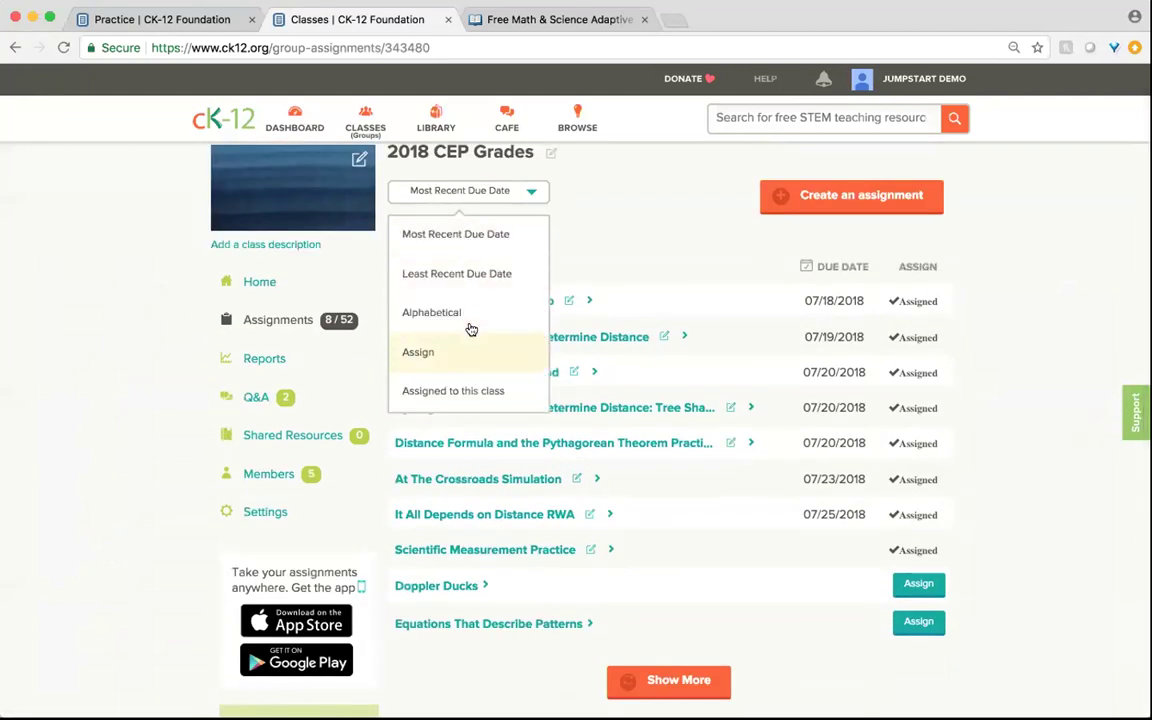
click(642, 220)
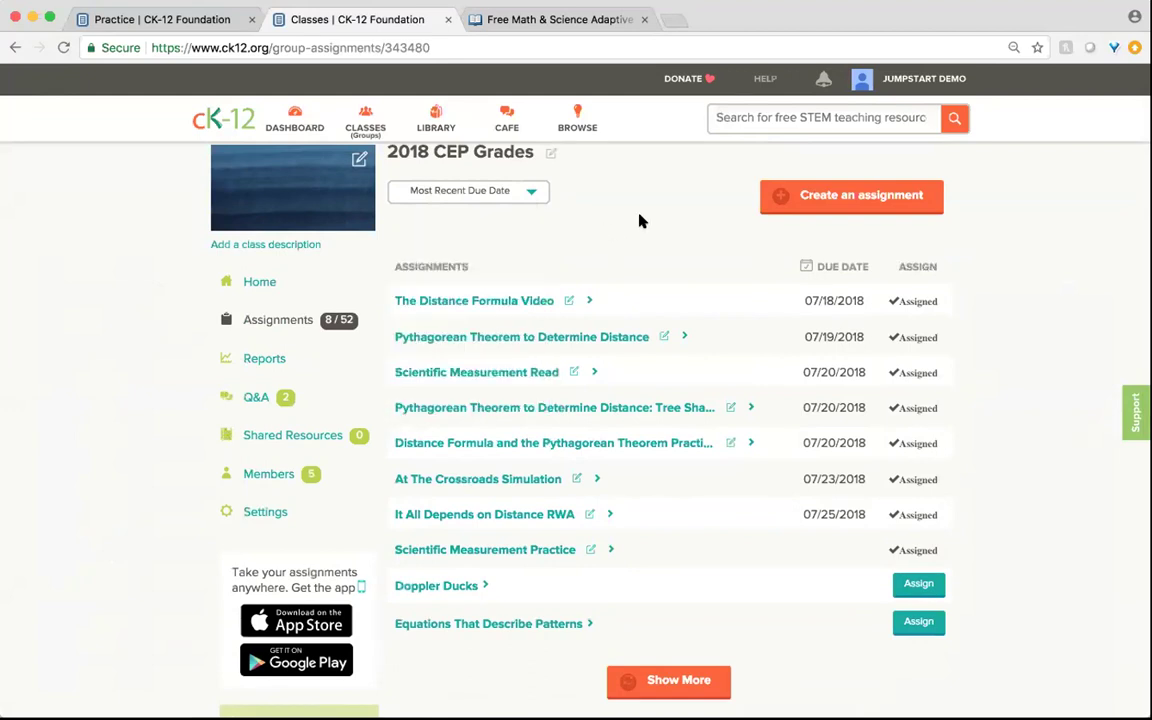
click(258, 360)
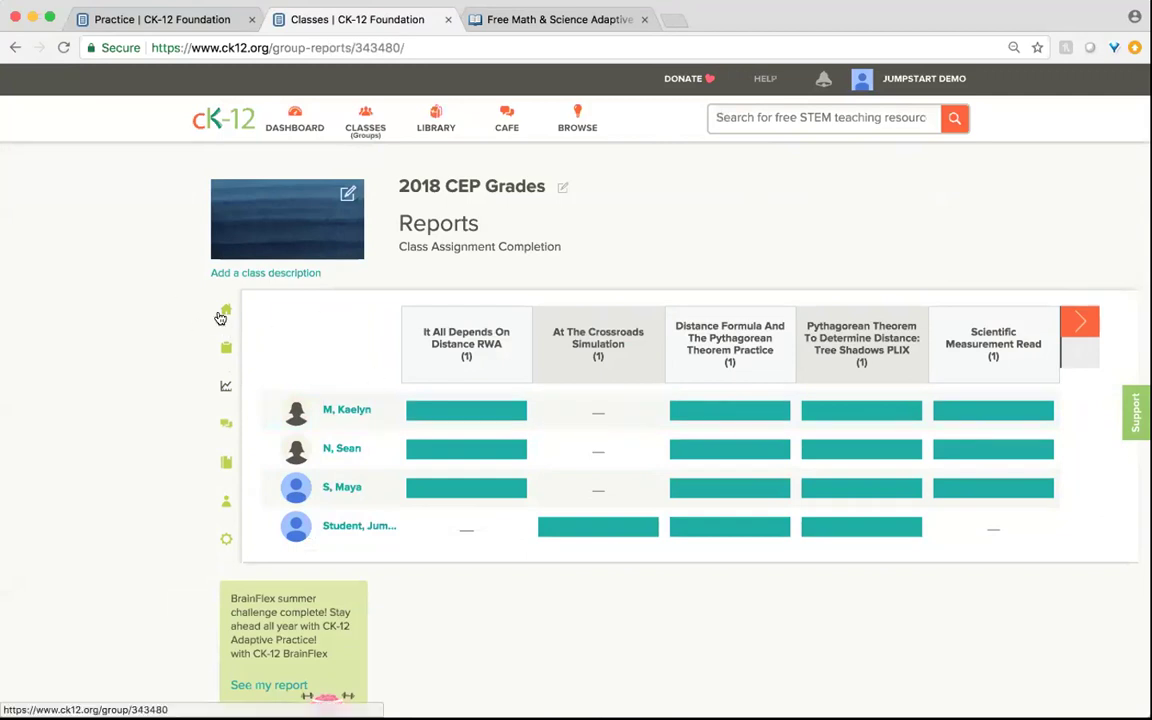
Open the class's Q&A page and view the answers to the question "Do we have any homework?"
mouse_move(225, 425)
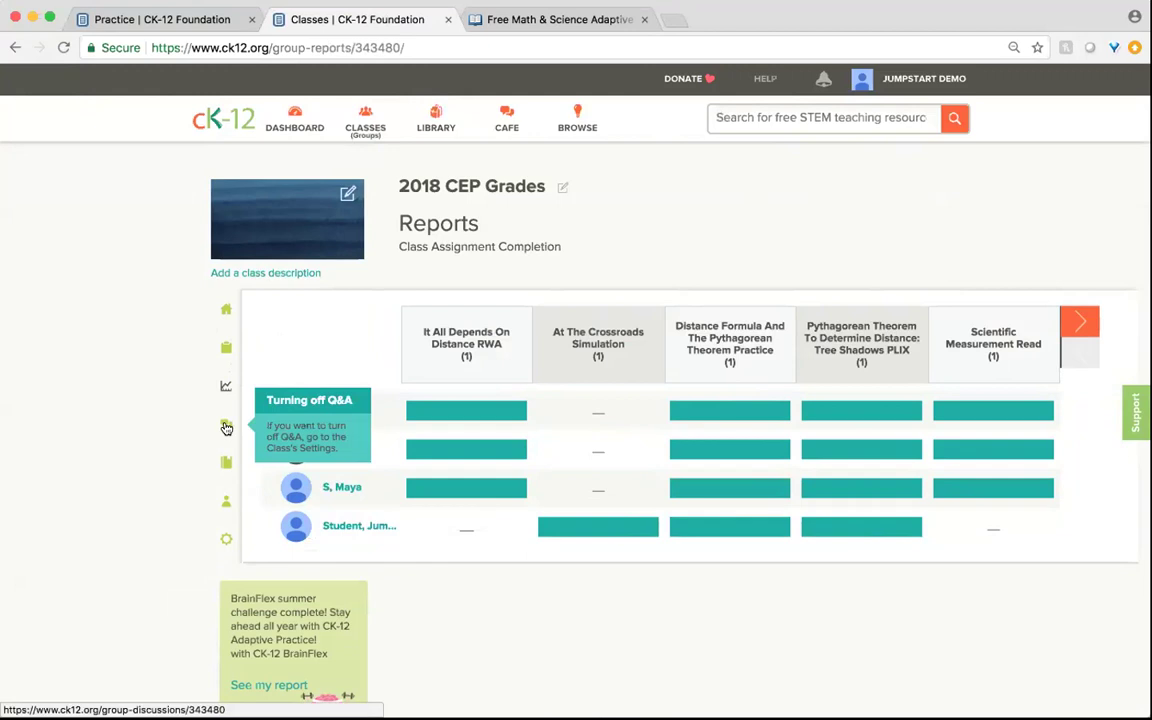
click(226, 428)
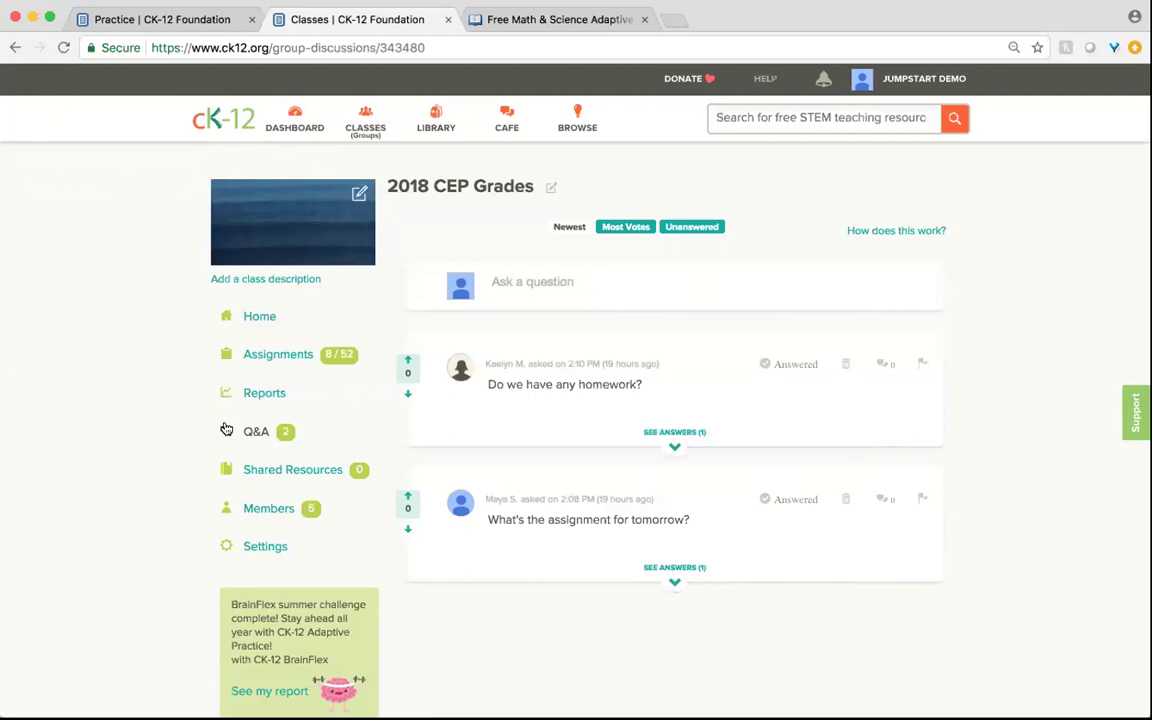
click(676, 448)
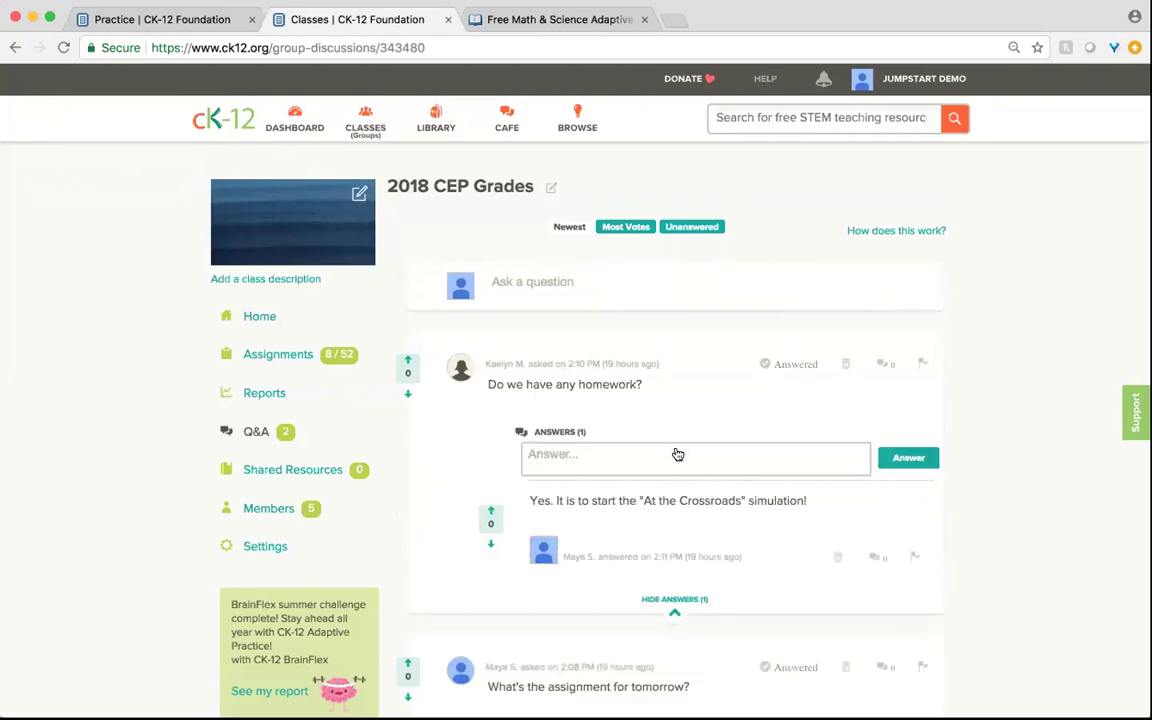
scroll(680, 420, down, 1)
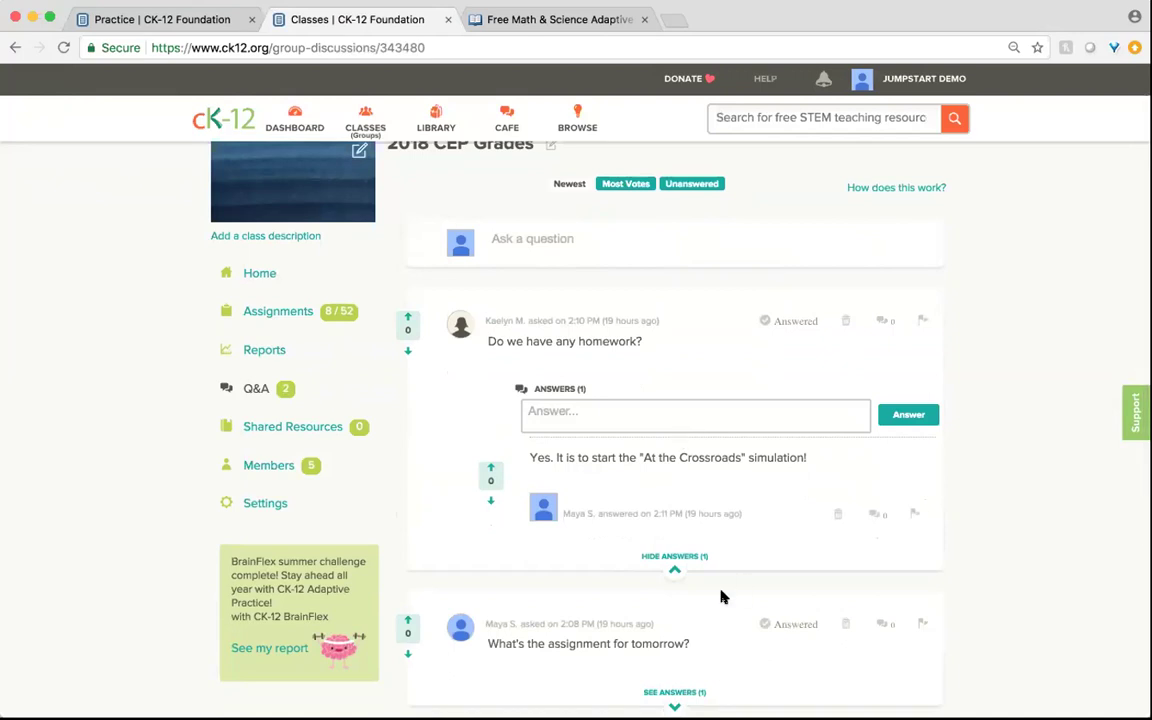
scroll(723, 597, down, 2)
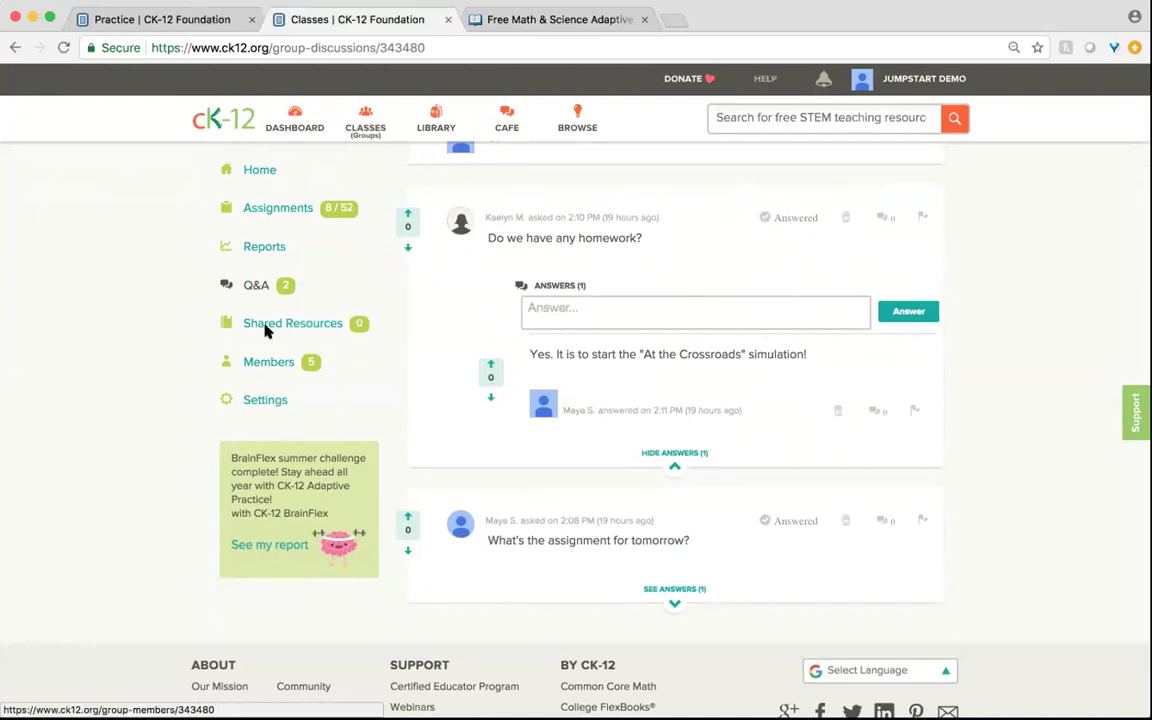
Review the class's notification and Q&A settings, and view its shared resources and members pages
click(256, 404)
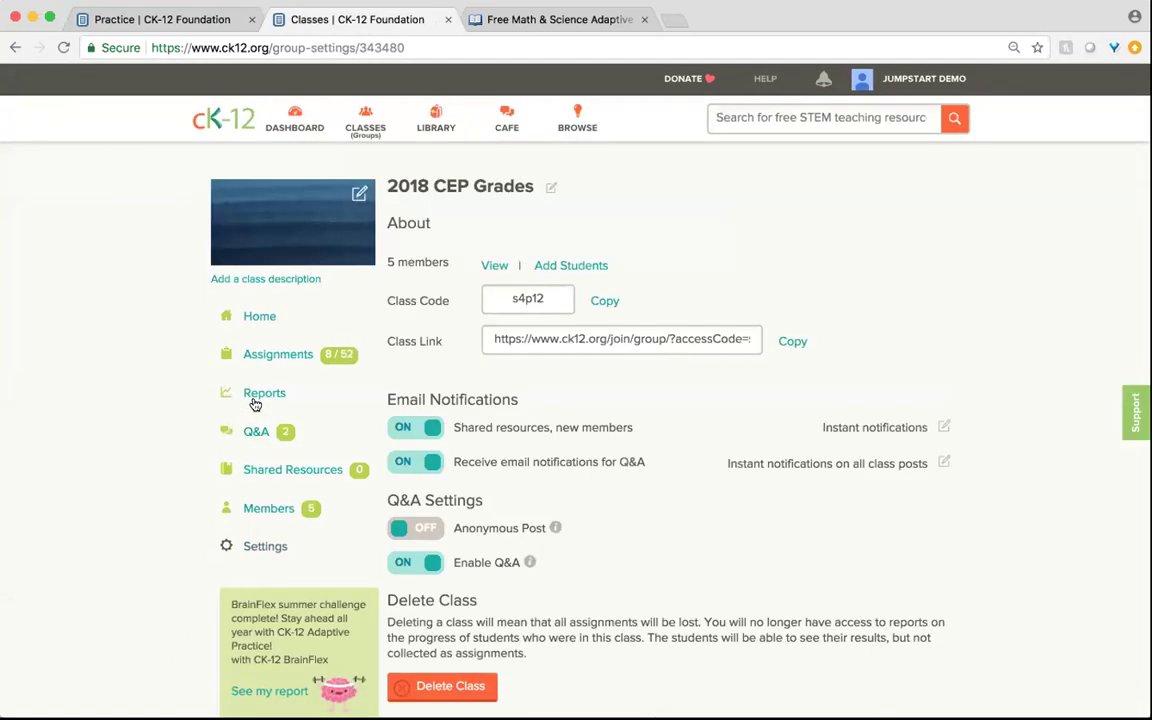
scroll(694, 498, down, 2)
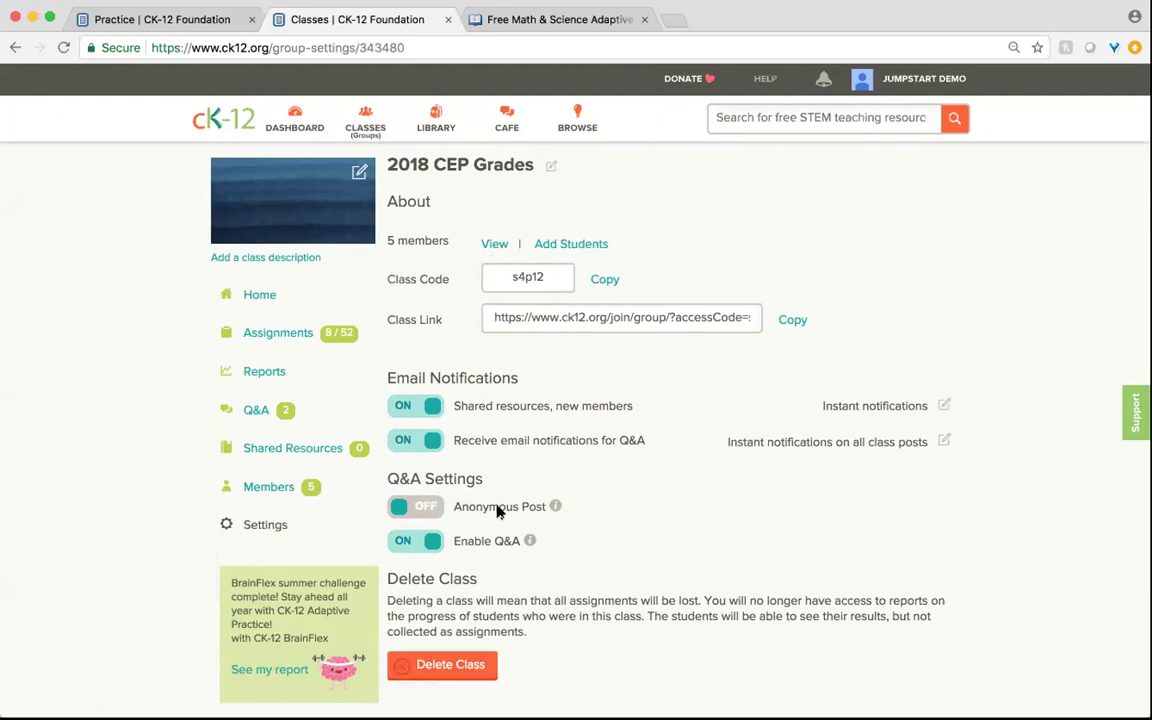
click(266, 450)
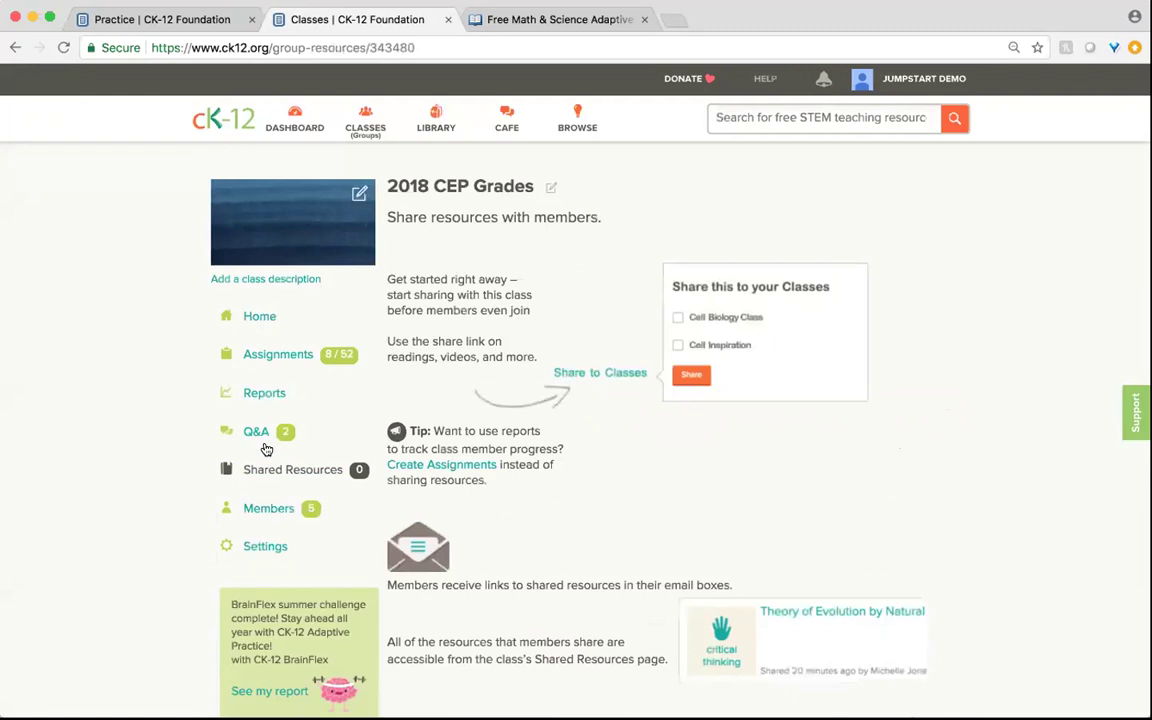
click(260, 510)
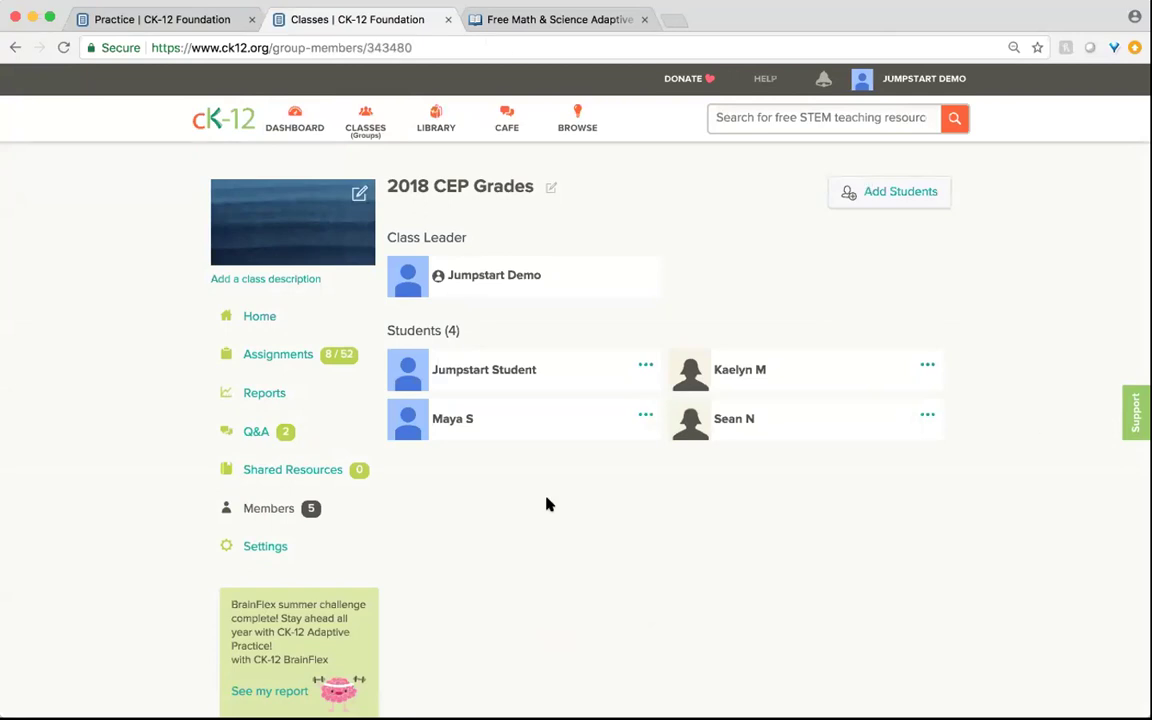
Copy the class code and the class link from the class settings
click(252, 548)
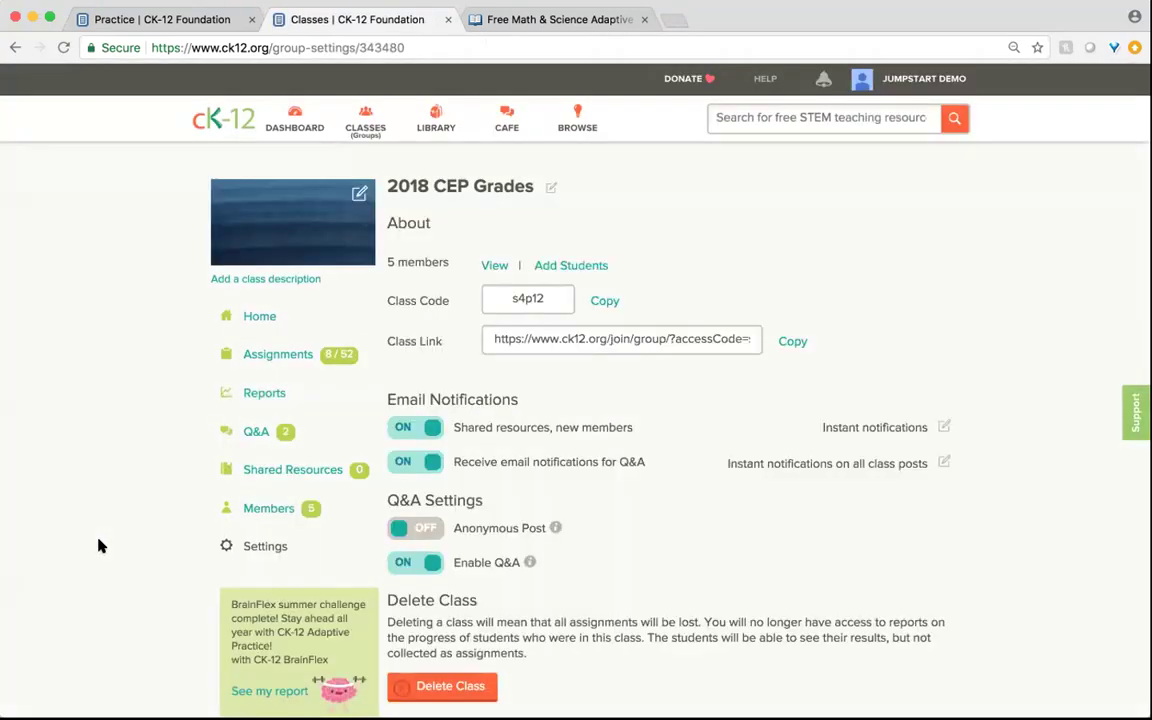
click(606, 302)
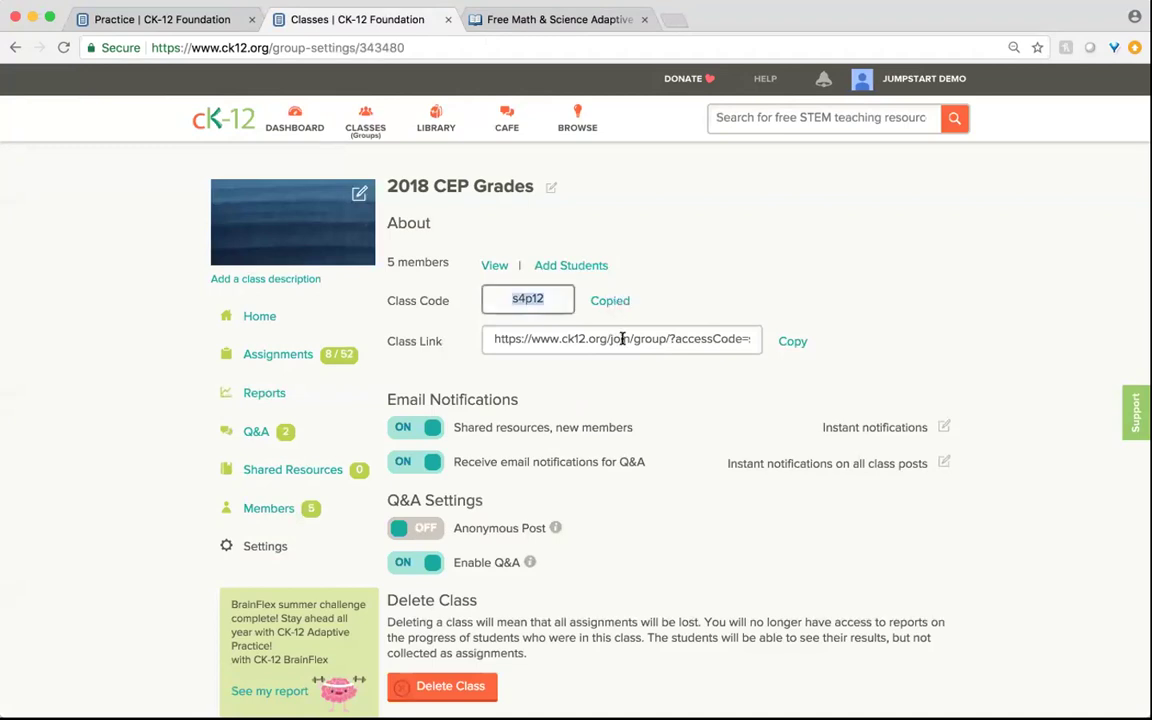
click(621, 338)
click(792, 343)
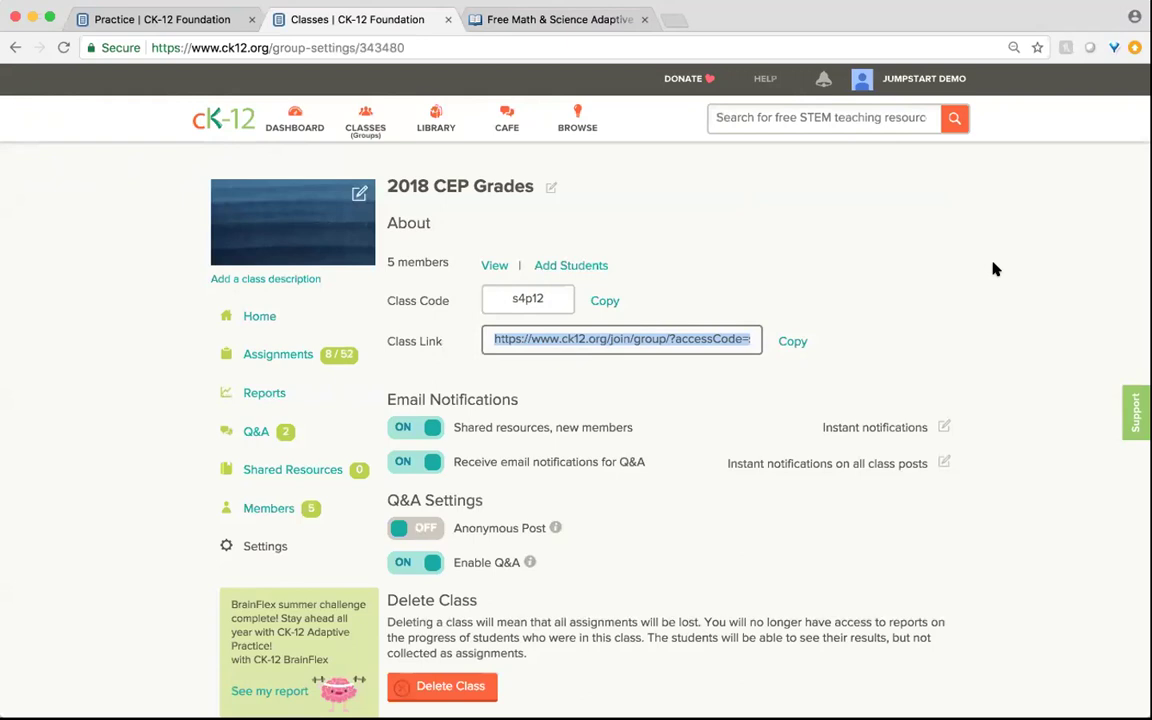
Revisit the 2018 CEP Grades assignments, shared resources and Q&A pages without changing anything
click(260, 355)
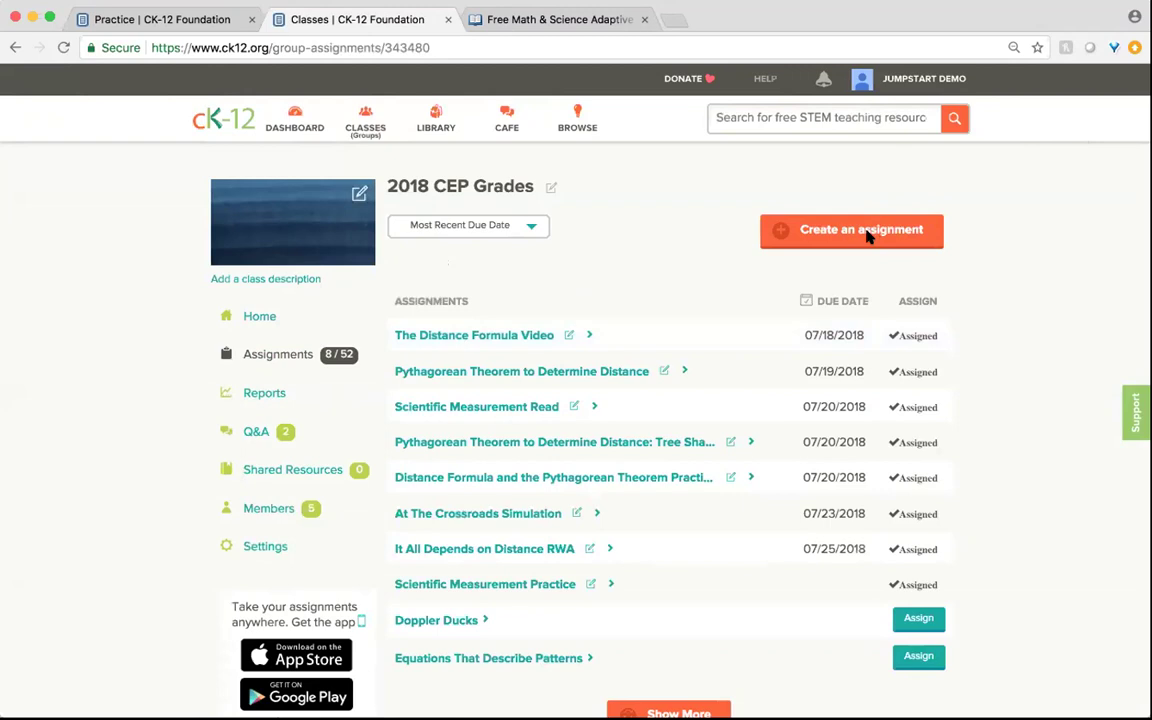
scroll(767, 430, down, 1)
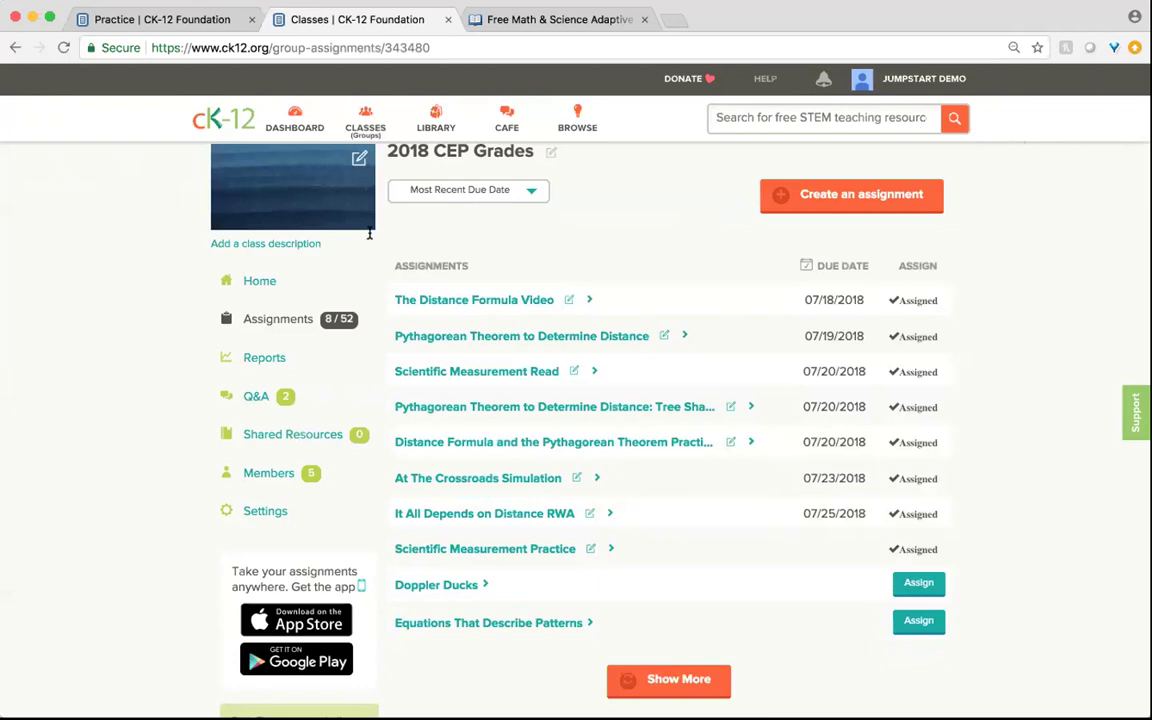
click(266, 440)
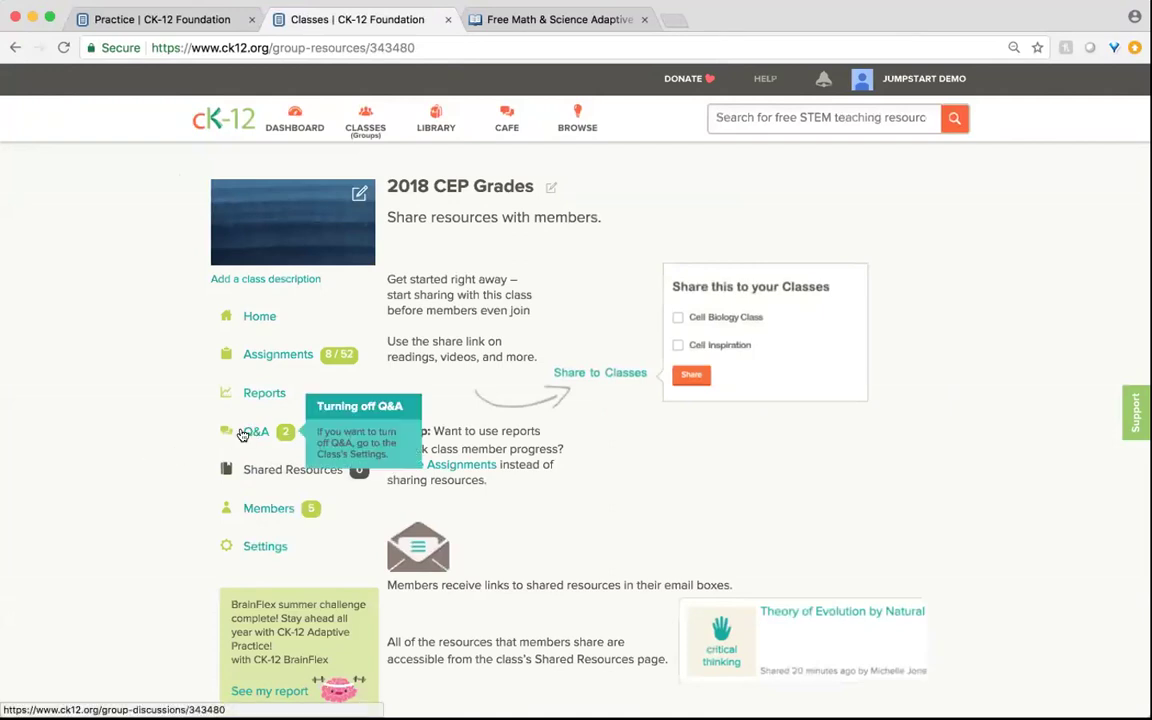
click(252, 433)
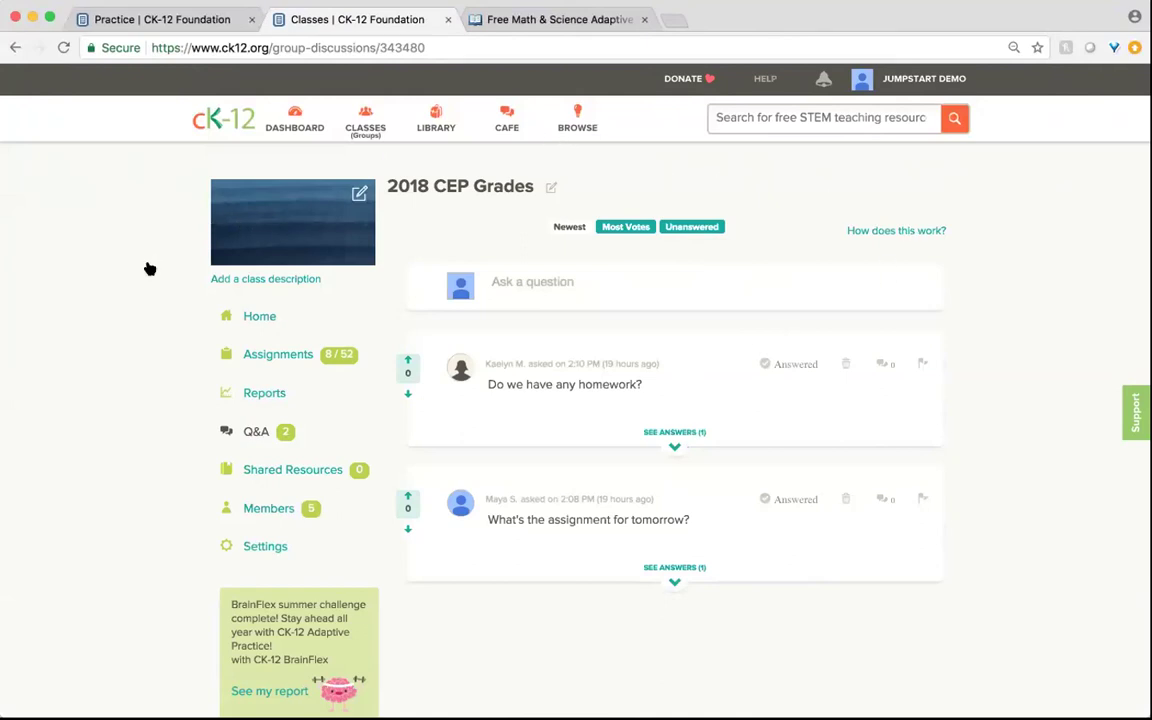
scroll(147, 265, down, 1)
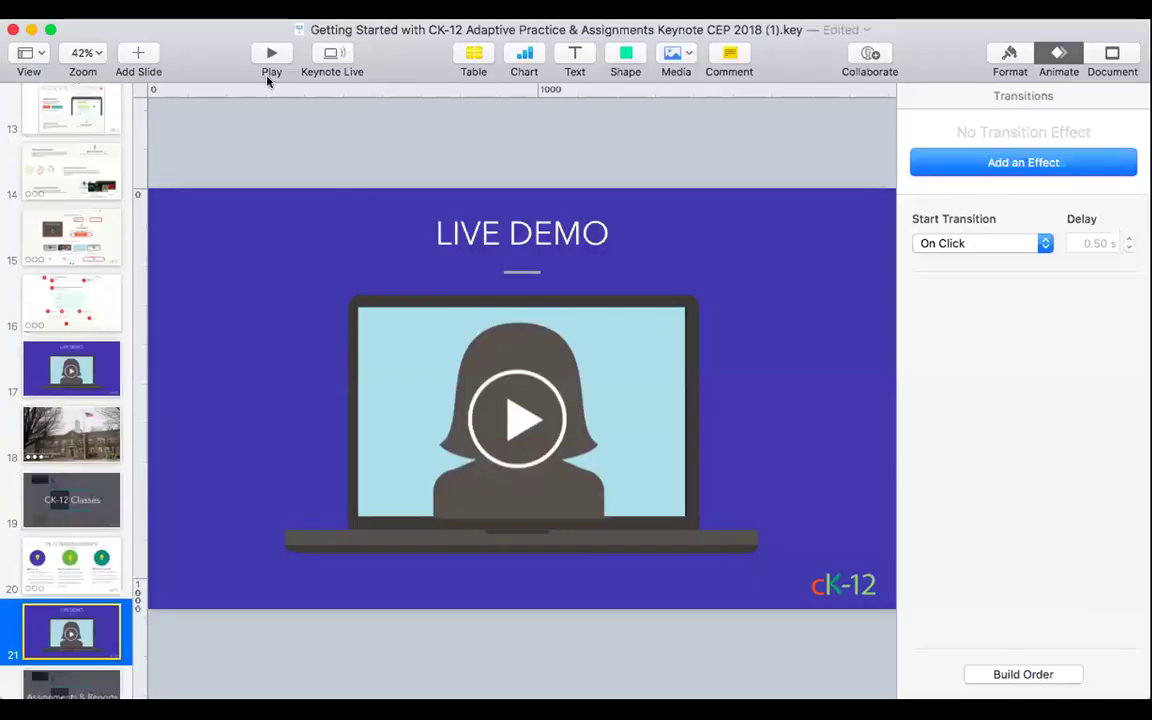
Play the Keynote presentation and advance from the Assignments & Reports title to the CK-12 Assignments & Reports slide
click(268, 76)
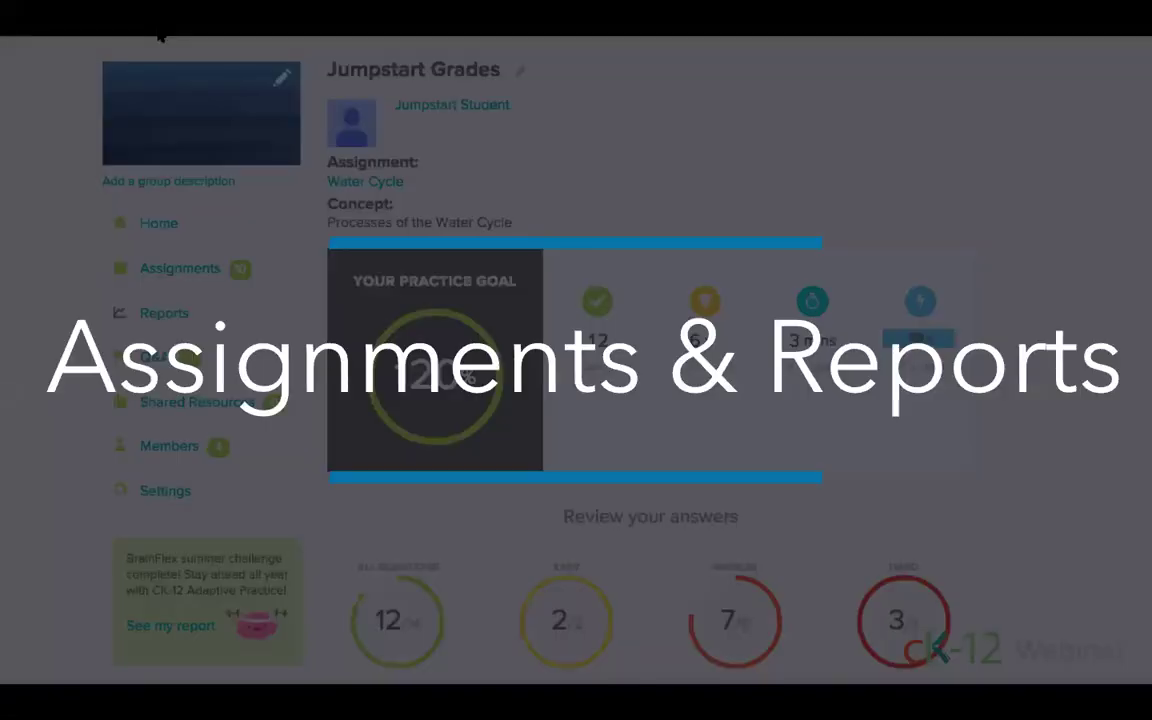
key(Right)
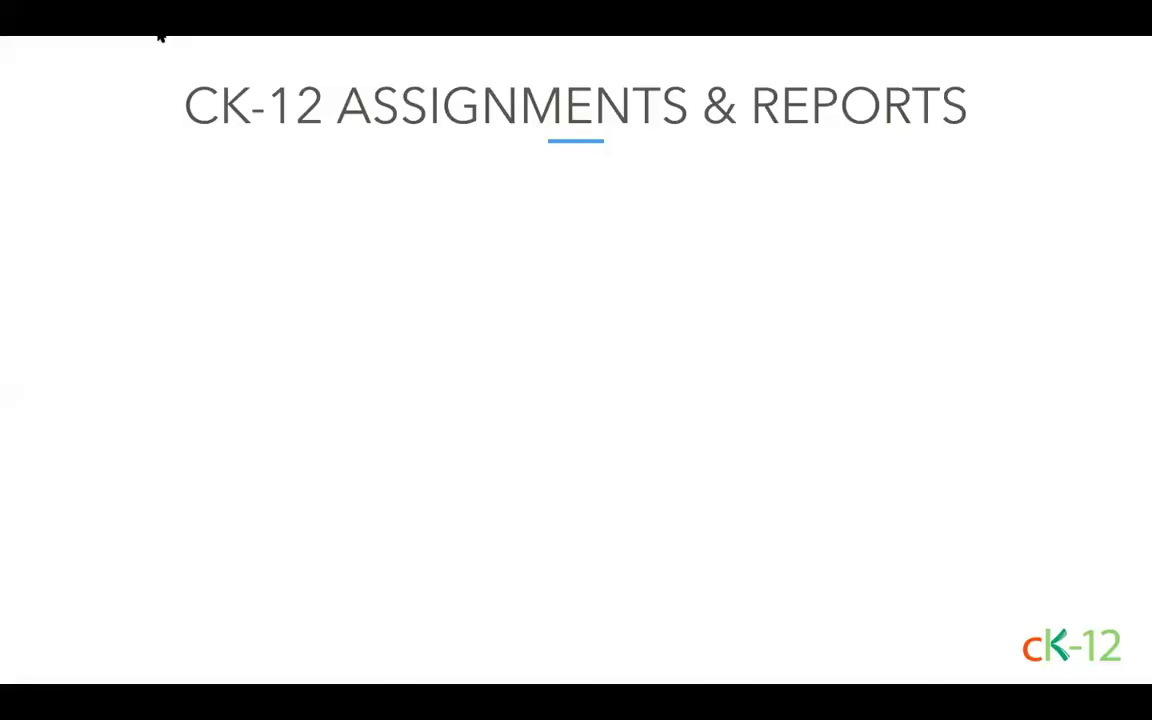
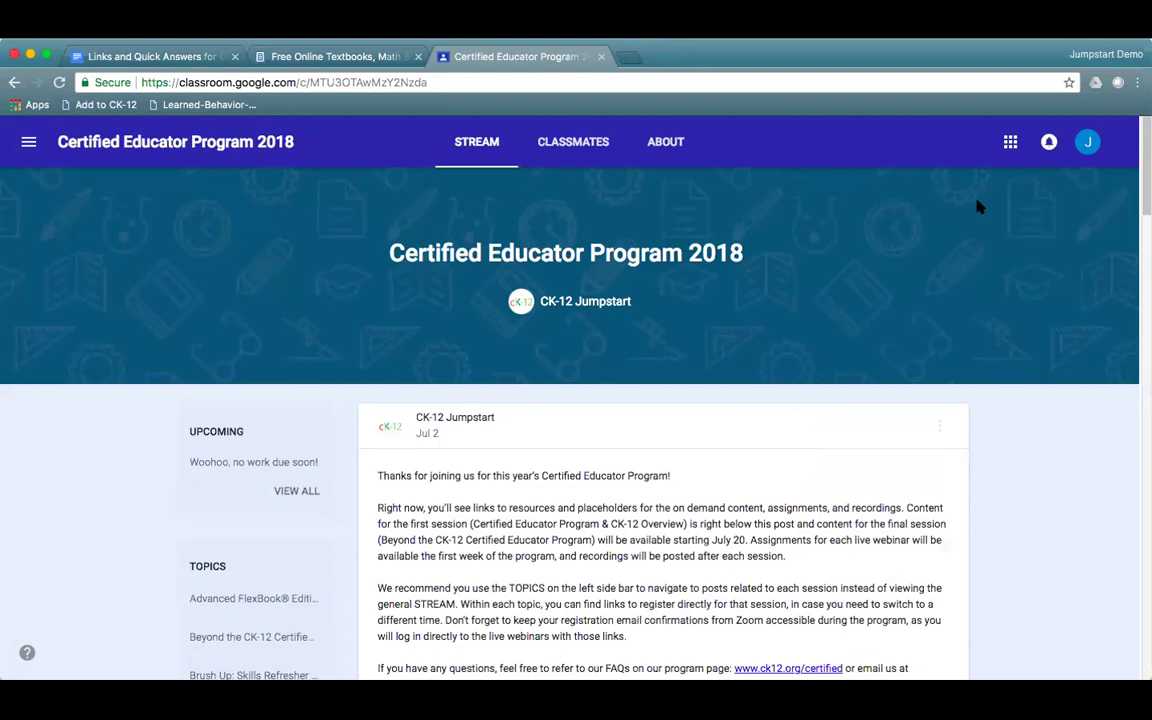
Browse the Certified Educator Program 2018 stream and open the Getting Started with CK-12 Adaptive Practice & Assignments topic
scroll(528, 576, down, 3)
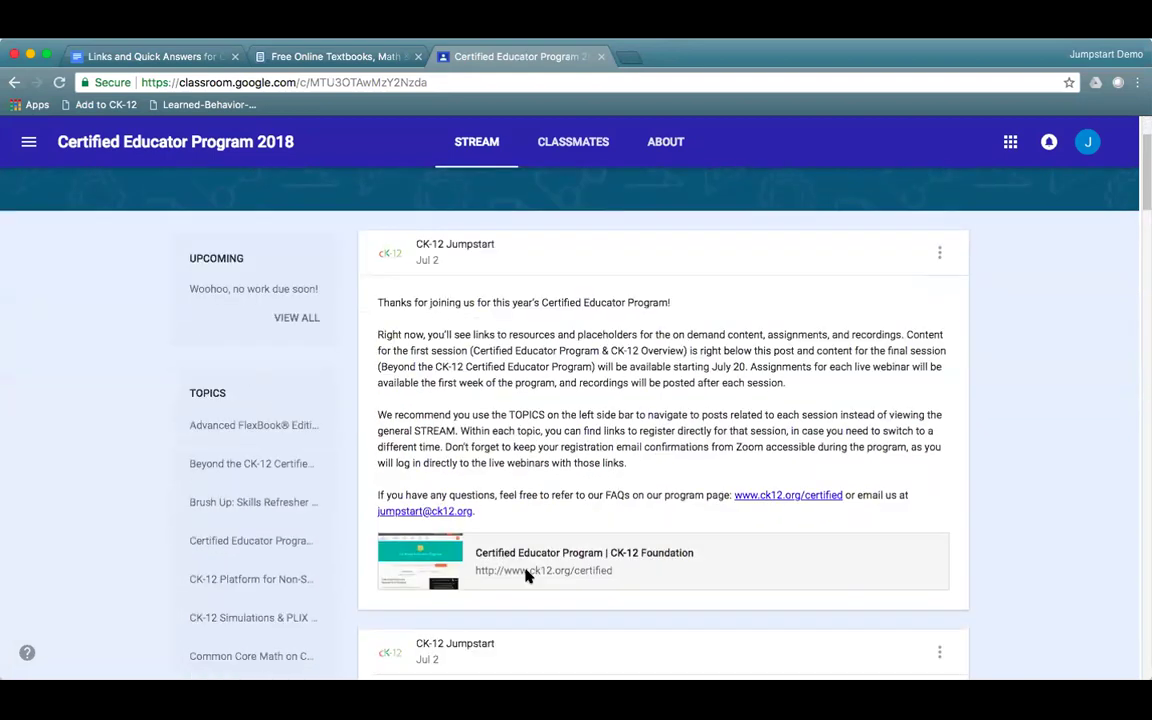
scroll(528, 576, down, 5)
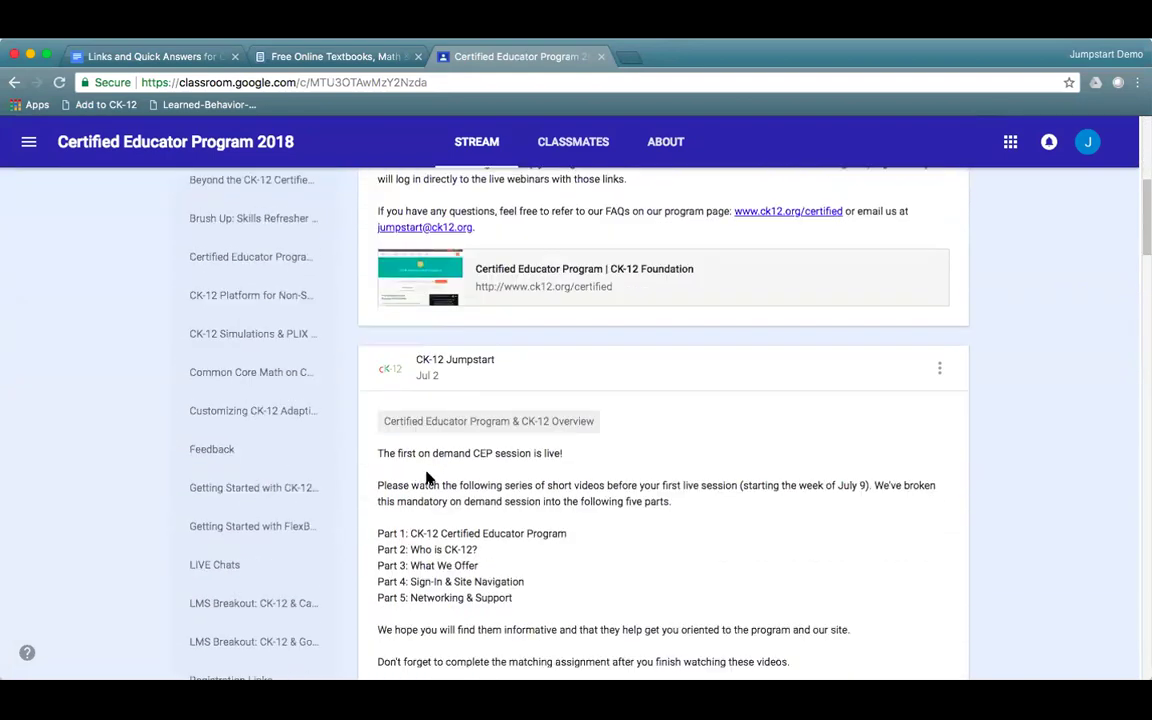
scroll(219, 329, up, 4)
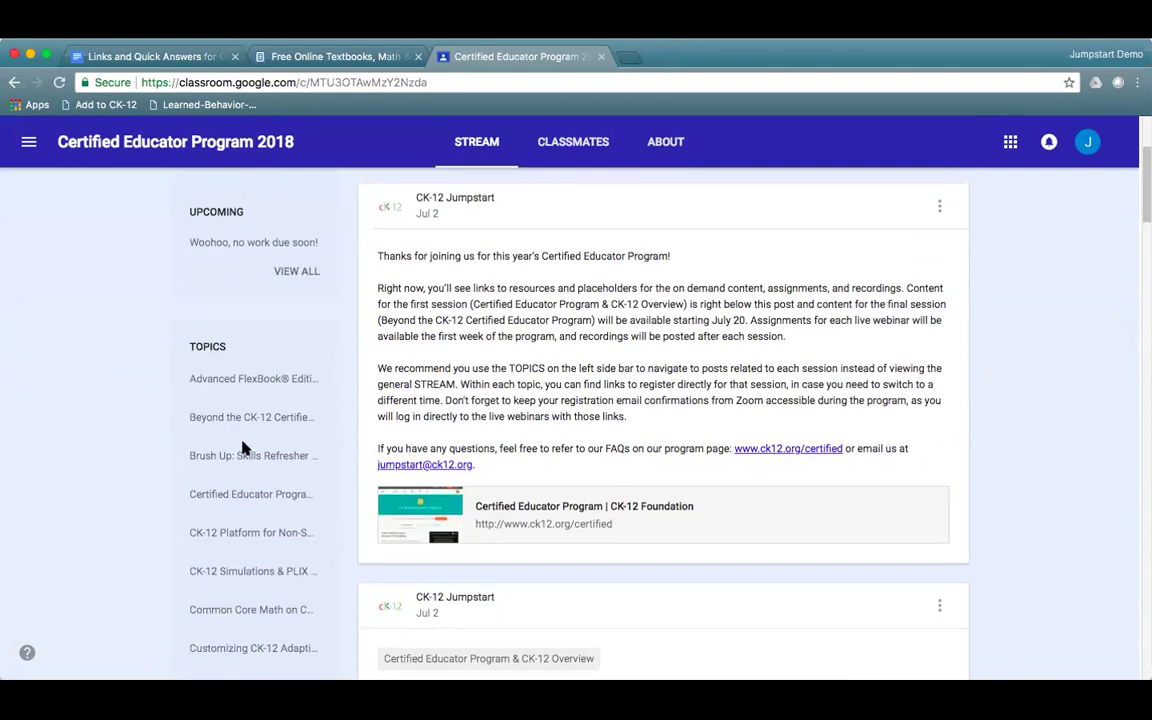
scroll(243, 448, down, 6)
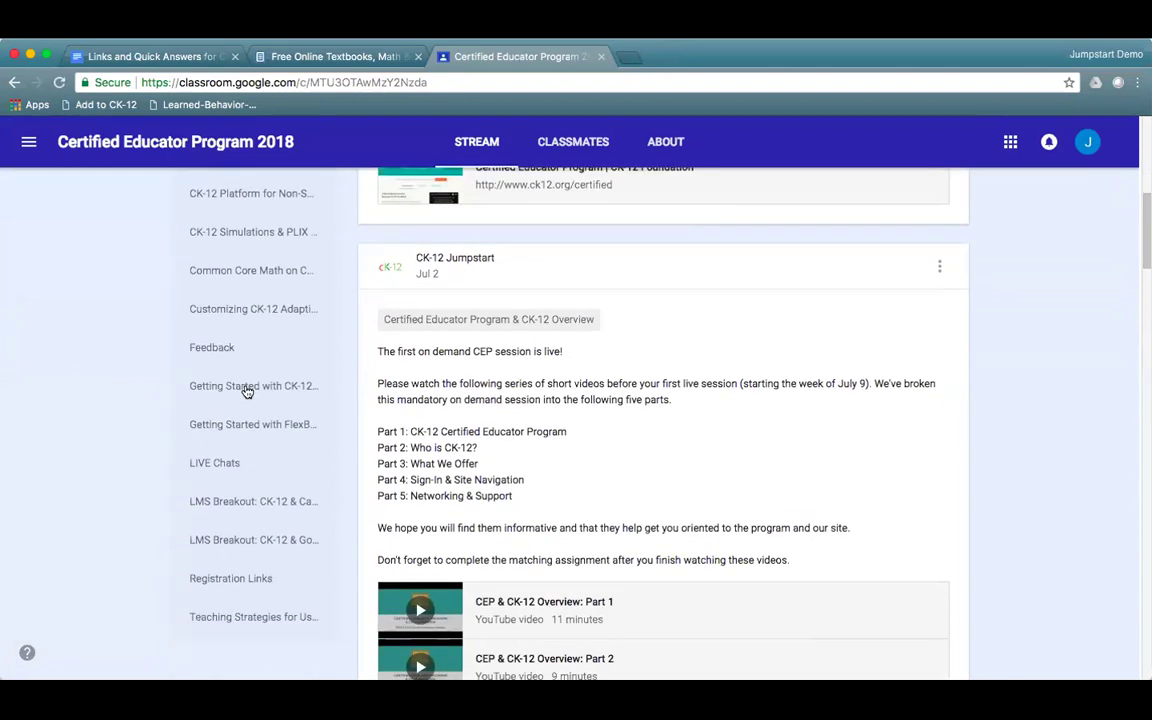
click(247, 388)
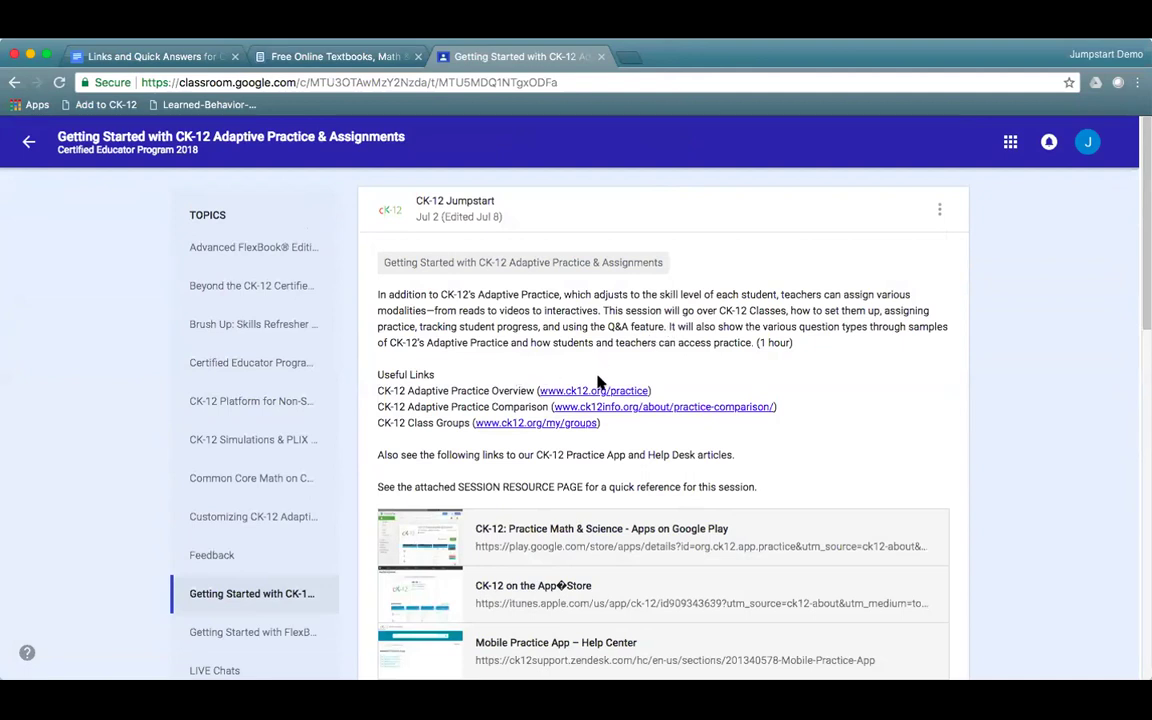
Look through the topic's useful links, Help Center articles, session resource PDF and assignment post
scroll(581, 460, down, 2)
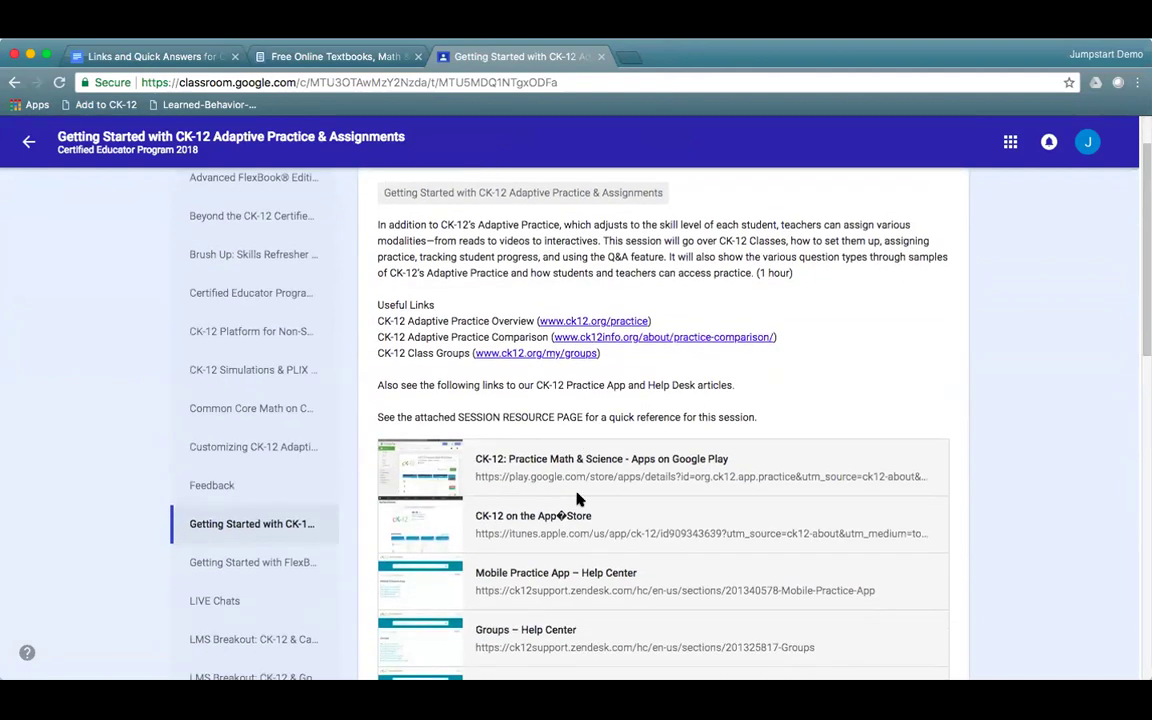
scroll(568, 560, down, 4)
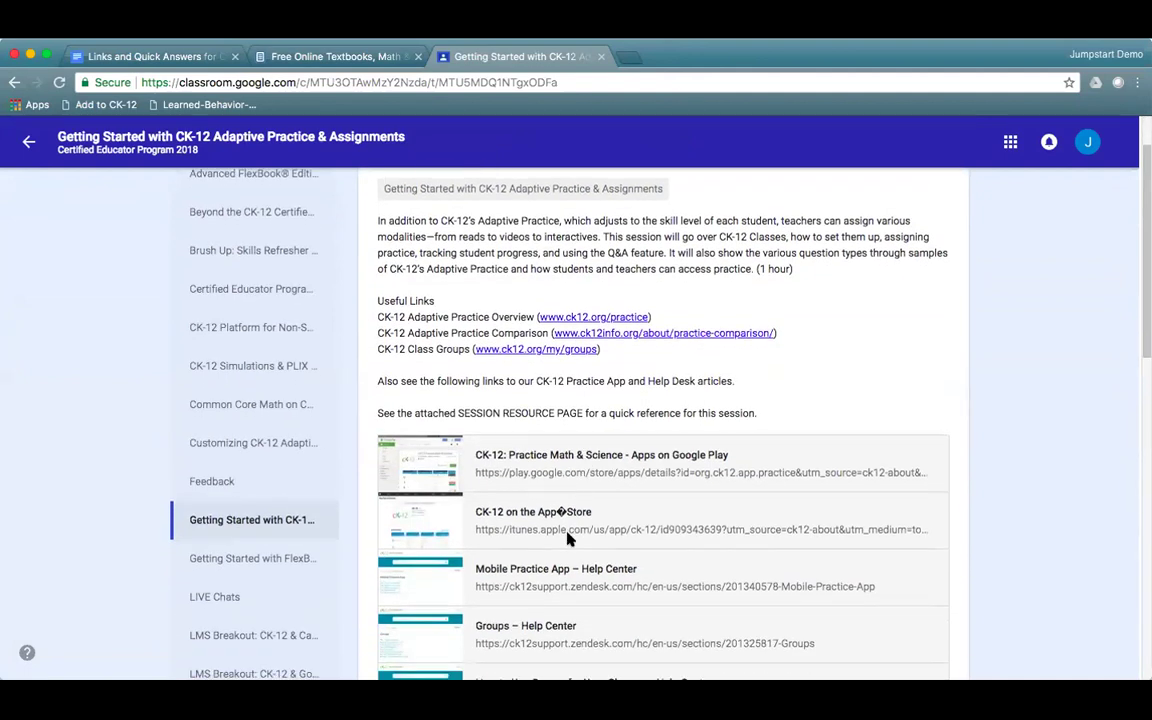
scroll(573, 619, down, 3)
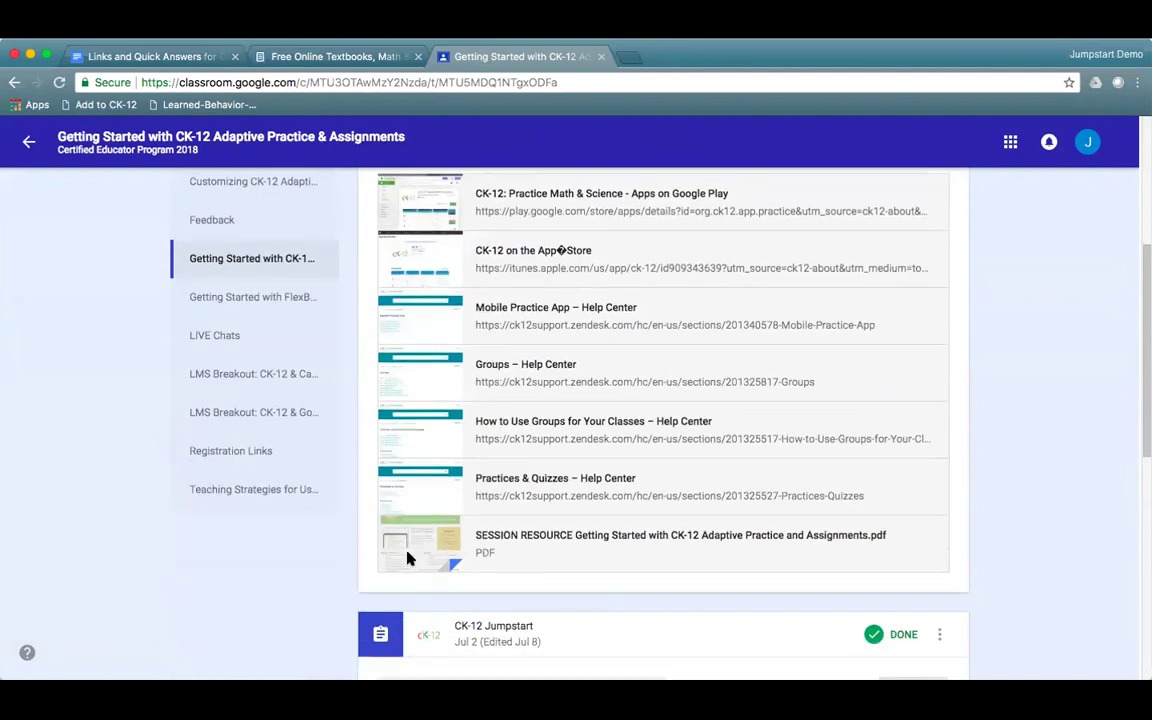
scroll(586, 545, down, 5)
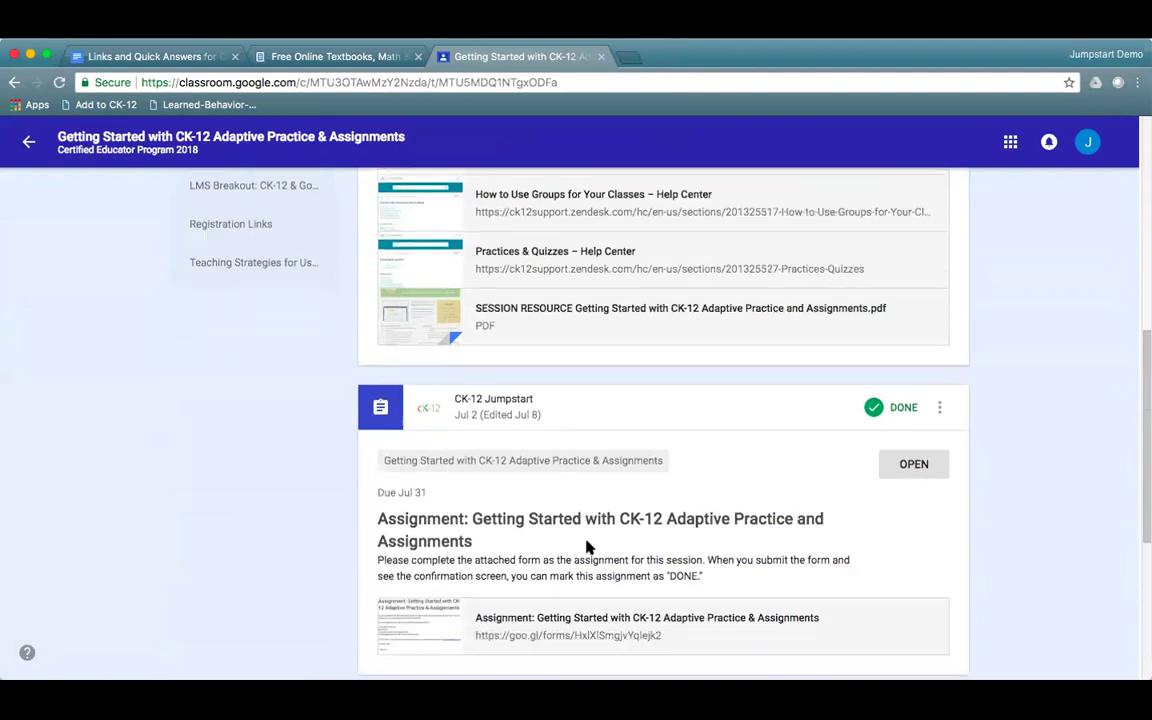
scroll(588, 547, down, 1)
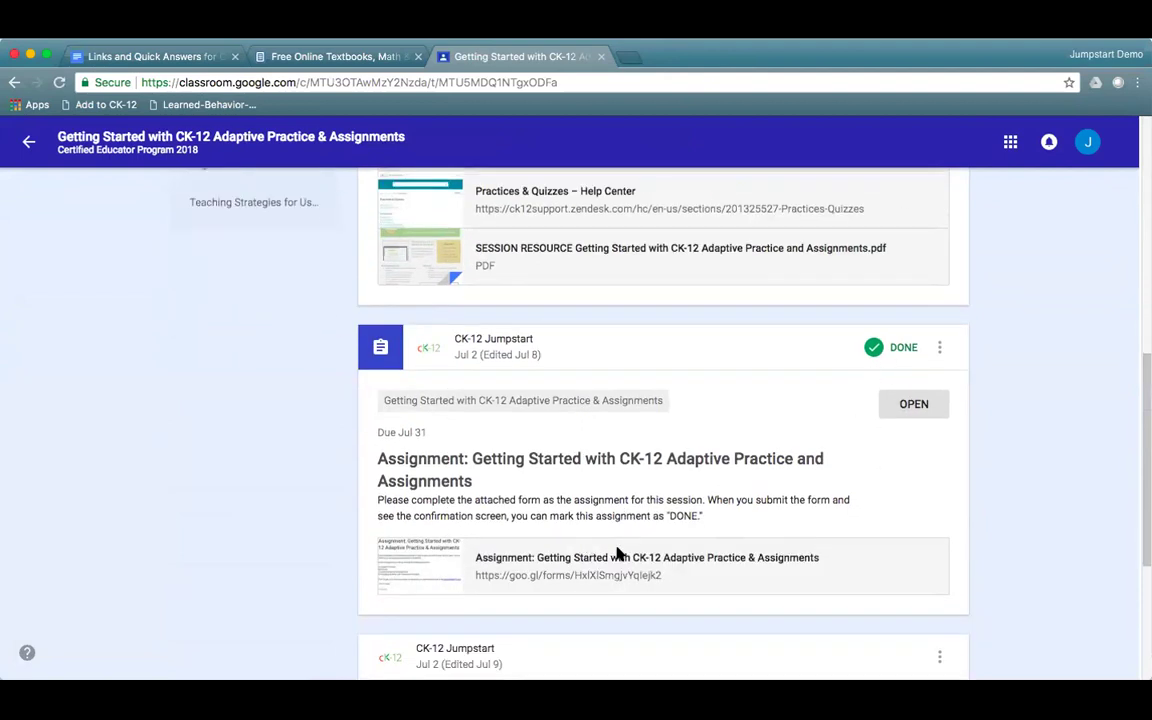
Open the topic's assignment, look through its attached form's questions without answering, and return to the assignment details
click(908, 405)
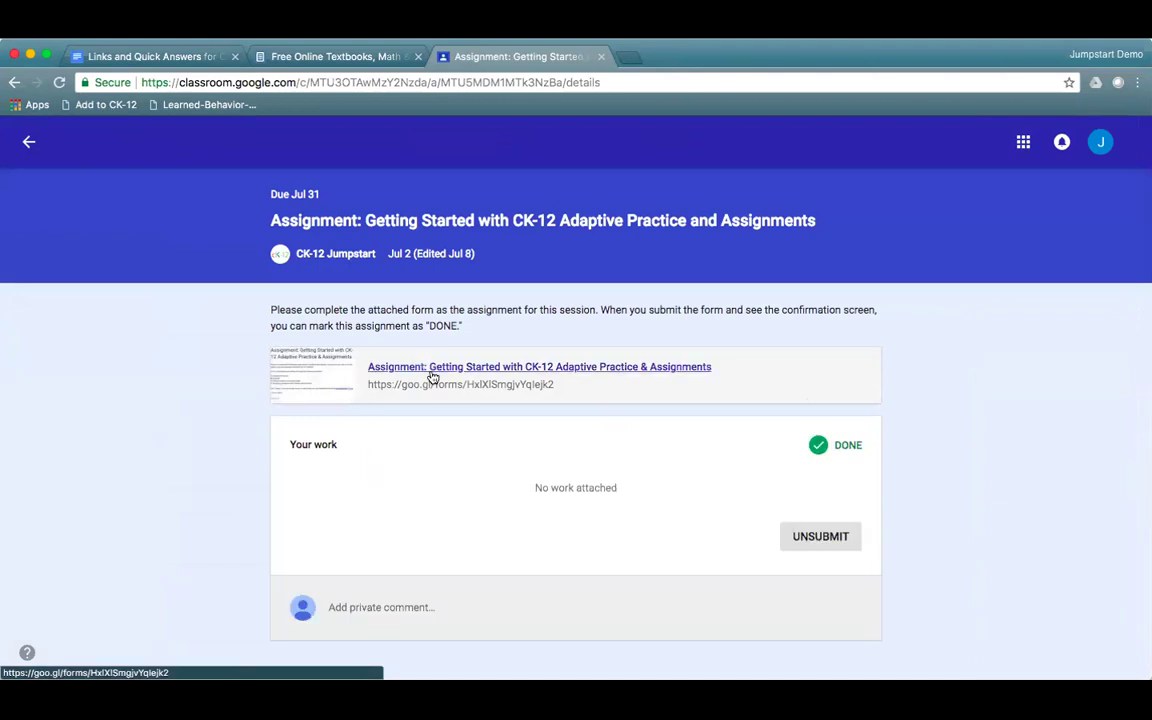
click(432, 370)
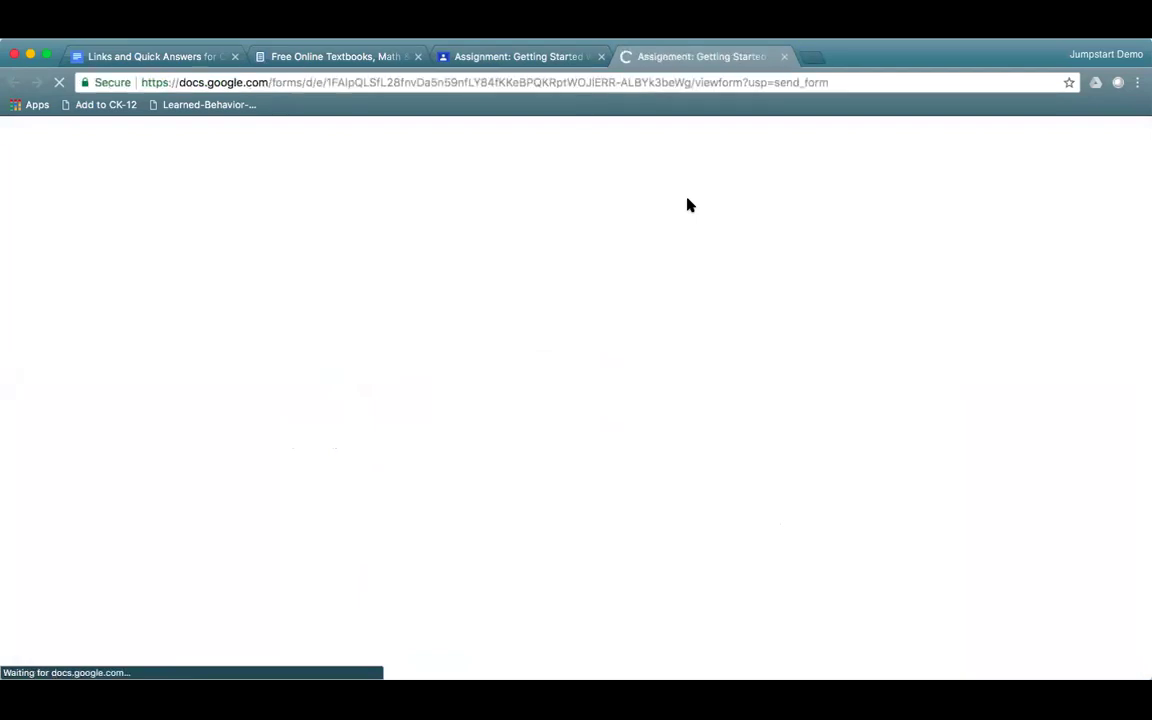
scroll(668, 382, down, 2)
scroll(670, 384, down, 20)
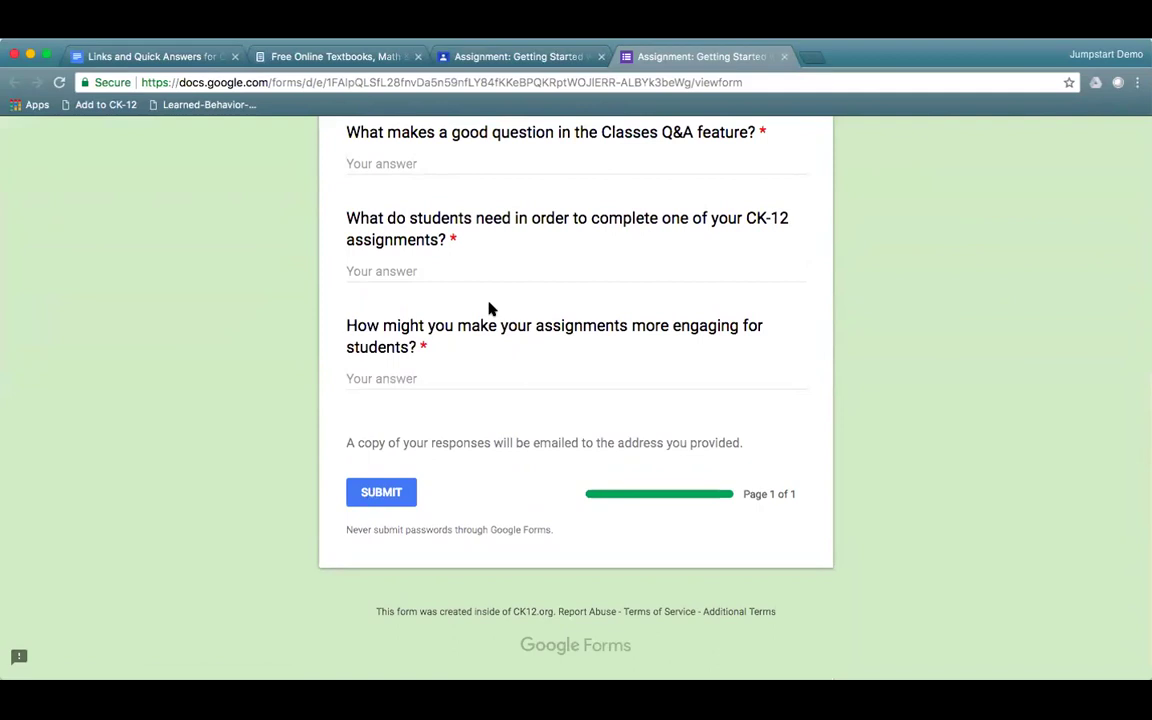
scroll(760, 268, up, 1)
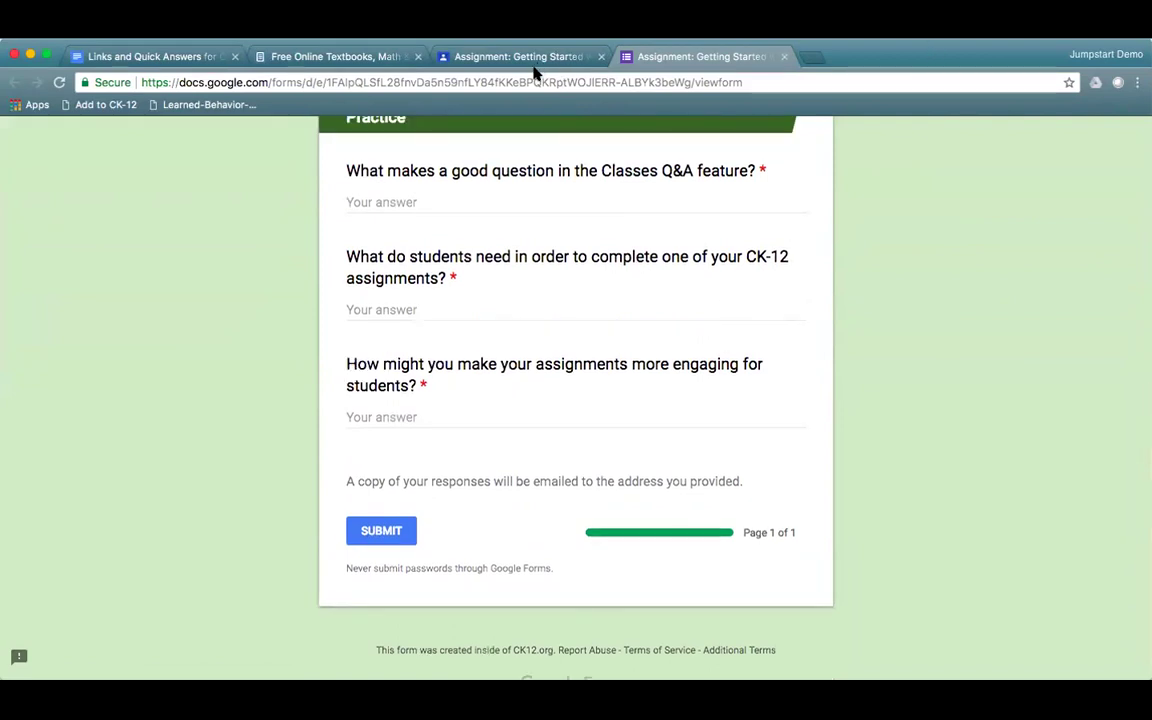
click(440, 58)
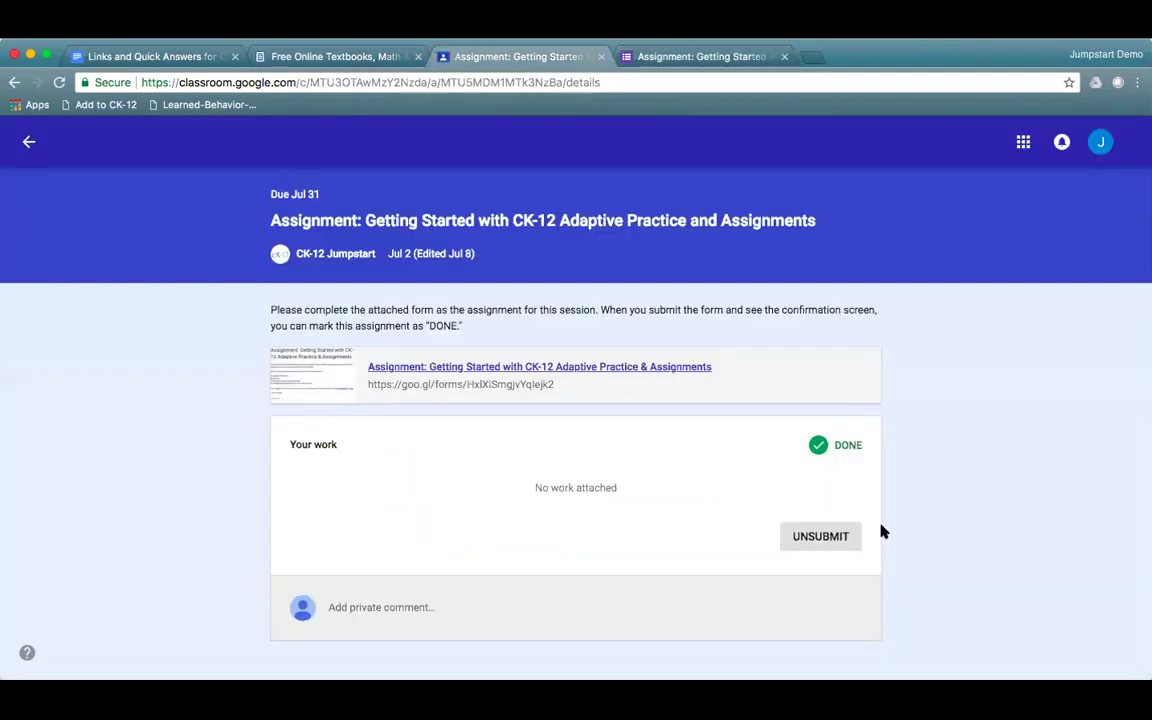
Unsubmit the Getting Started with CK-12 Adaptive Practice and Assignments assignment and mark it as done again
click(806, 536)
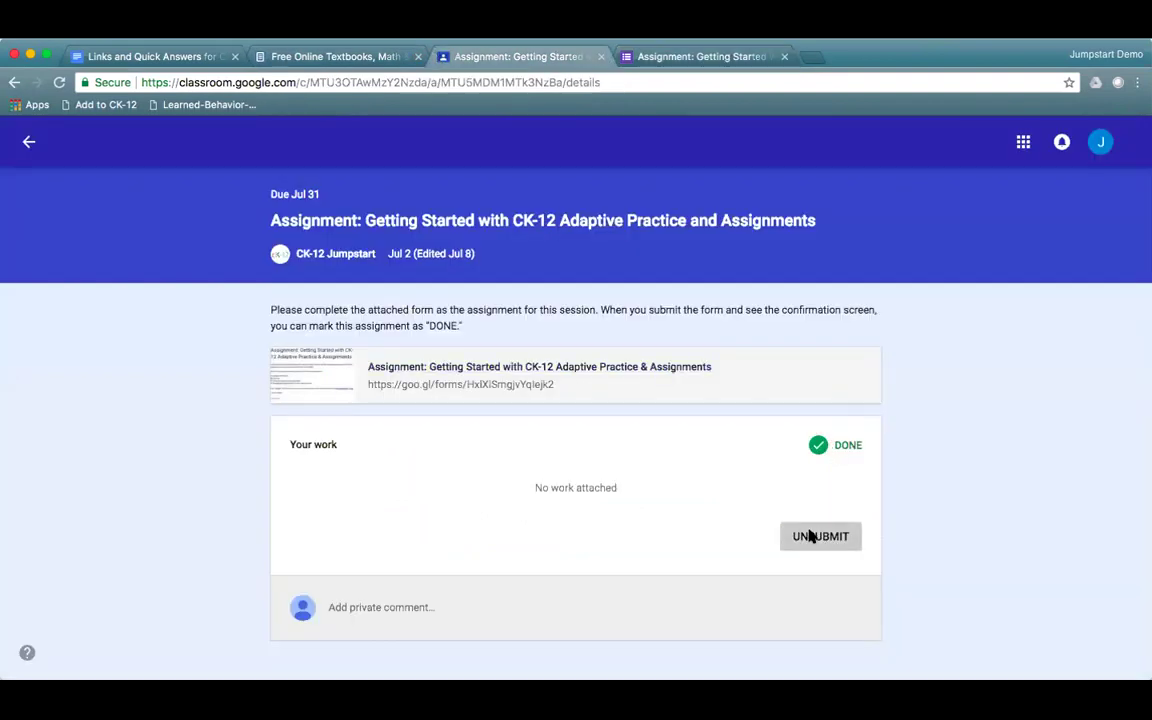
click(741, 444)
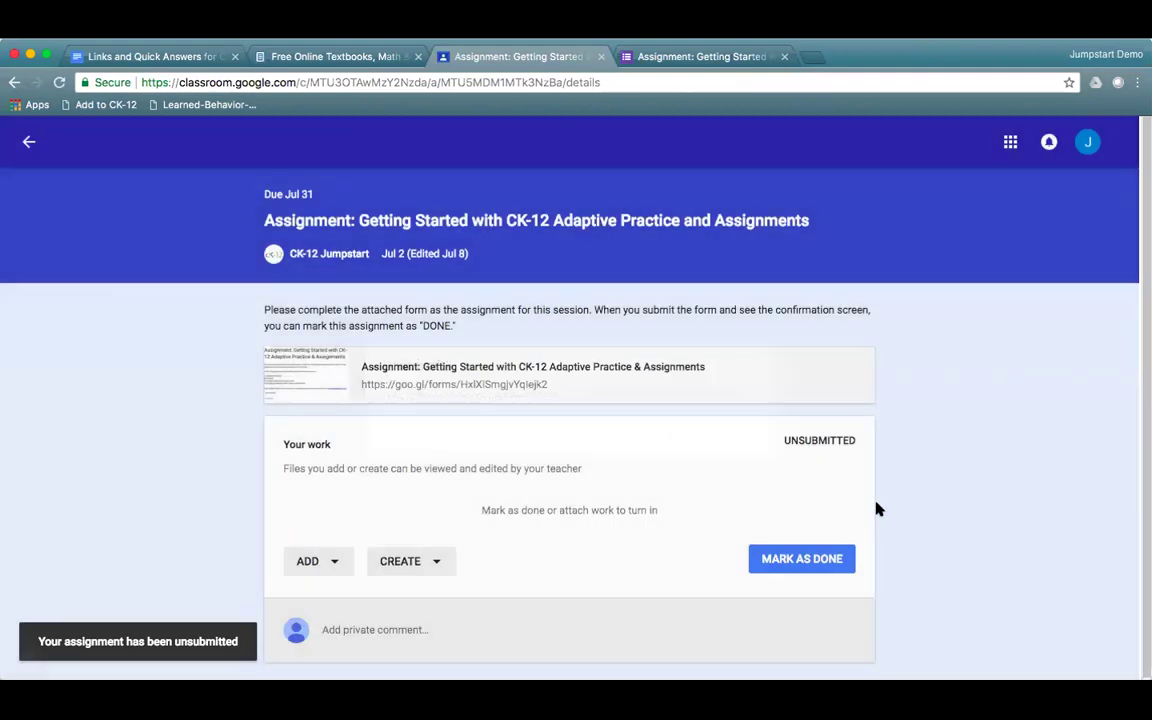
click(805, 566)
click(741, 443)
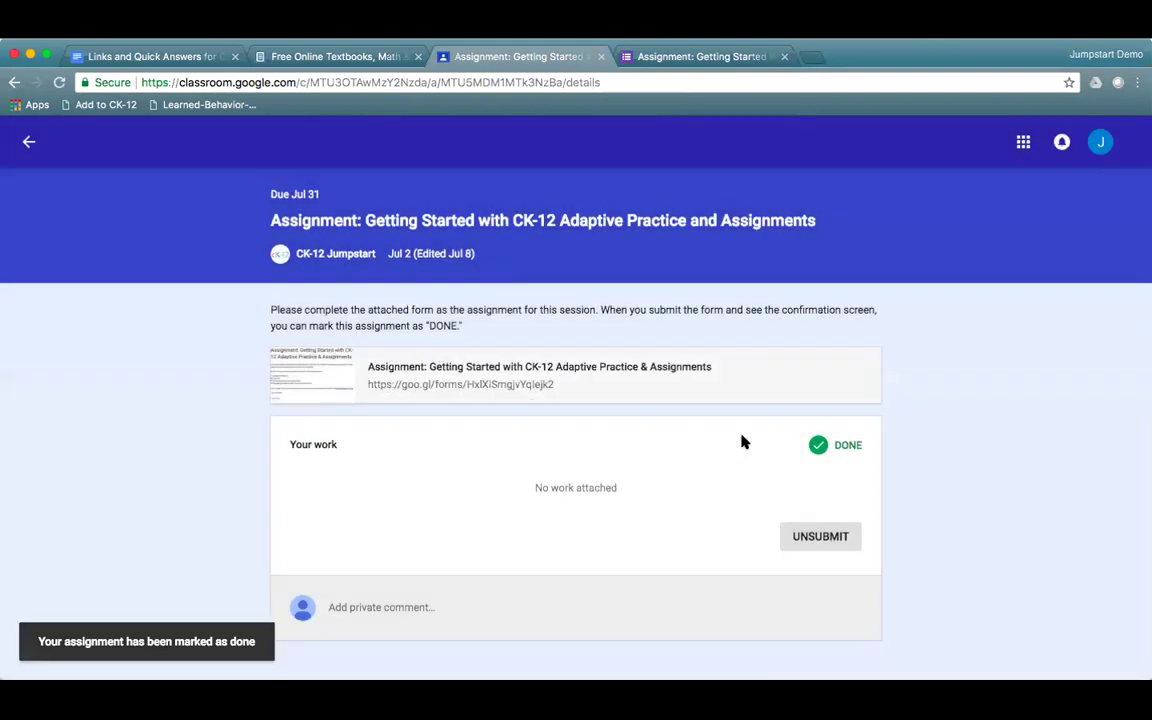
Return to the class stream, reopen the Getting Started with CK-12 Adaptive Practice & Assignments topic, and look through its posts
click(29, 146)
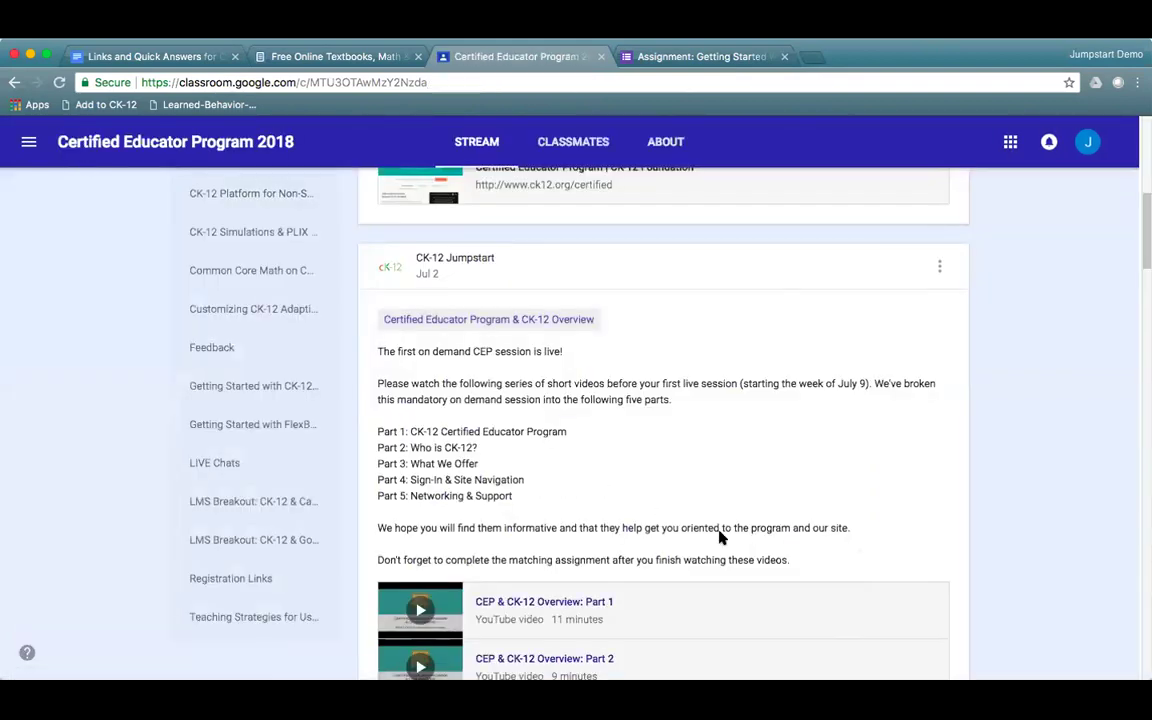
click(255, 352)
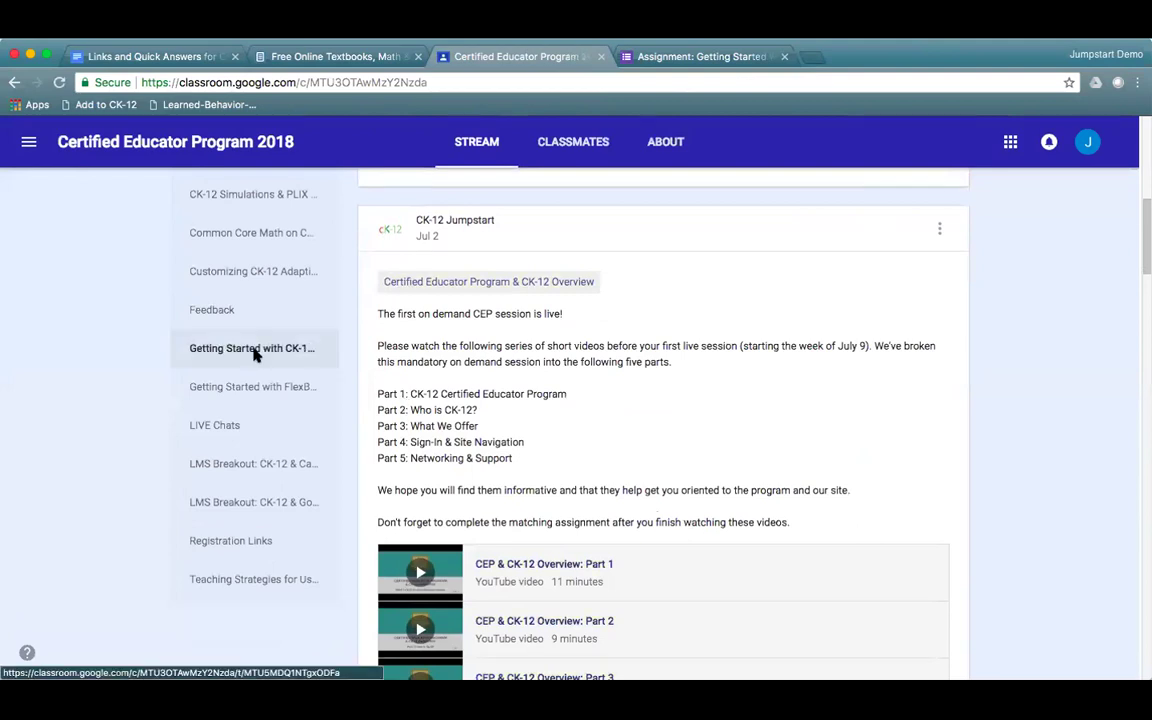
scroll(460, 350, down, 3)
scroll(507, 424, down, 2)
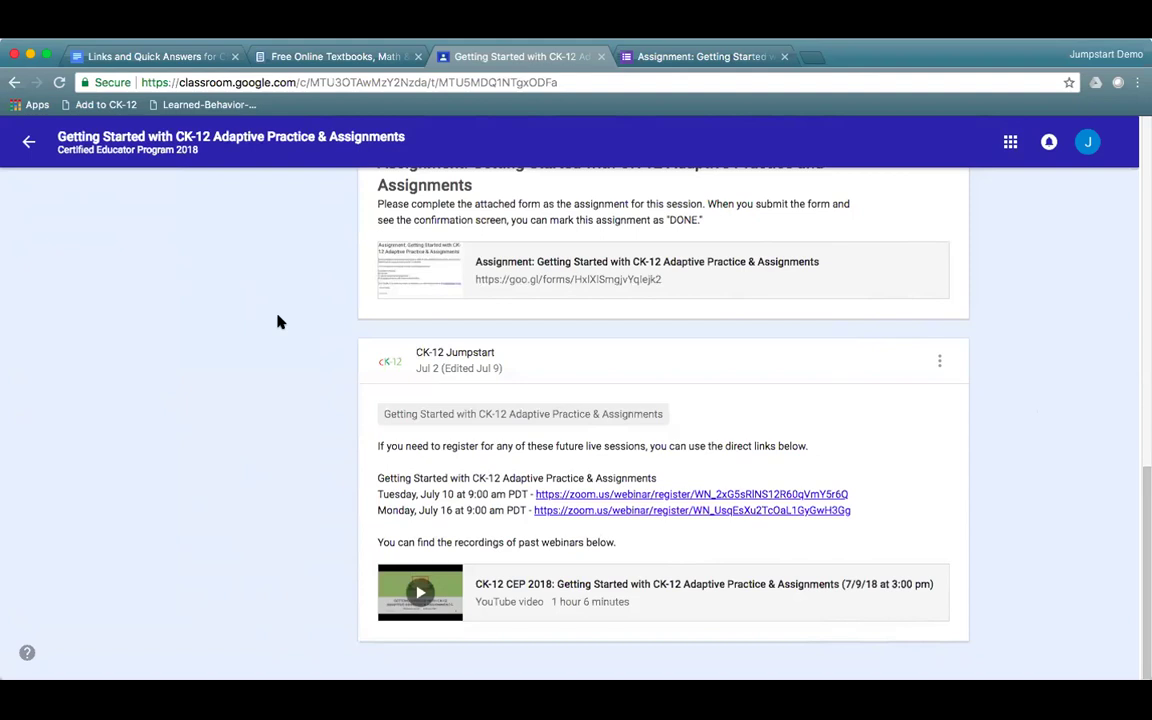
scroll(609, 391, up, 5)
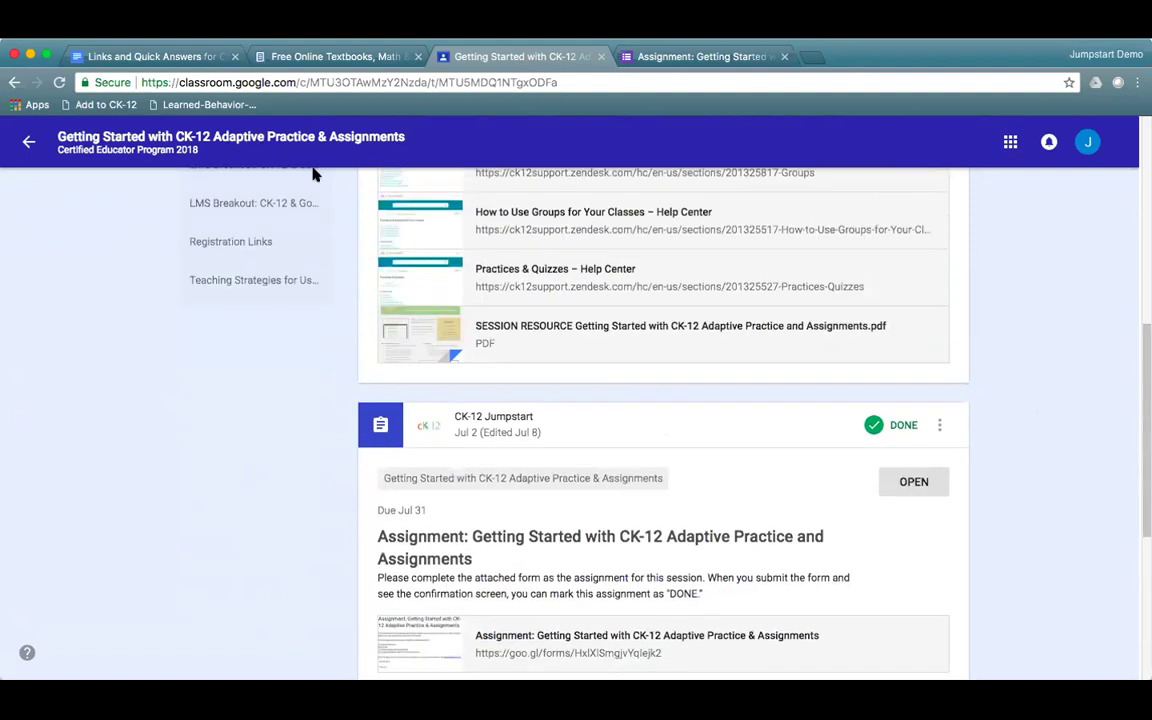
Switch to the CK-12 site and open the assignments of the 2018 CEP Grades class
click(329, 60)
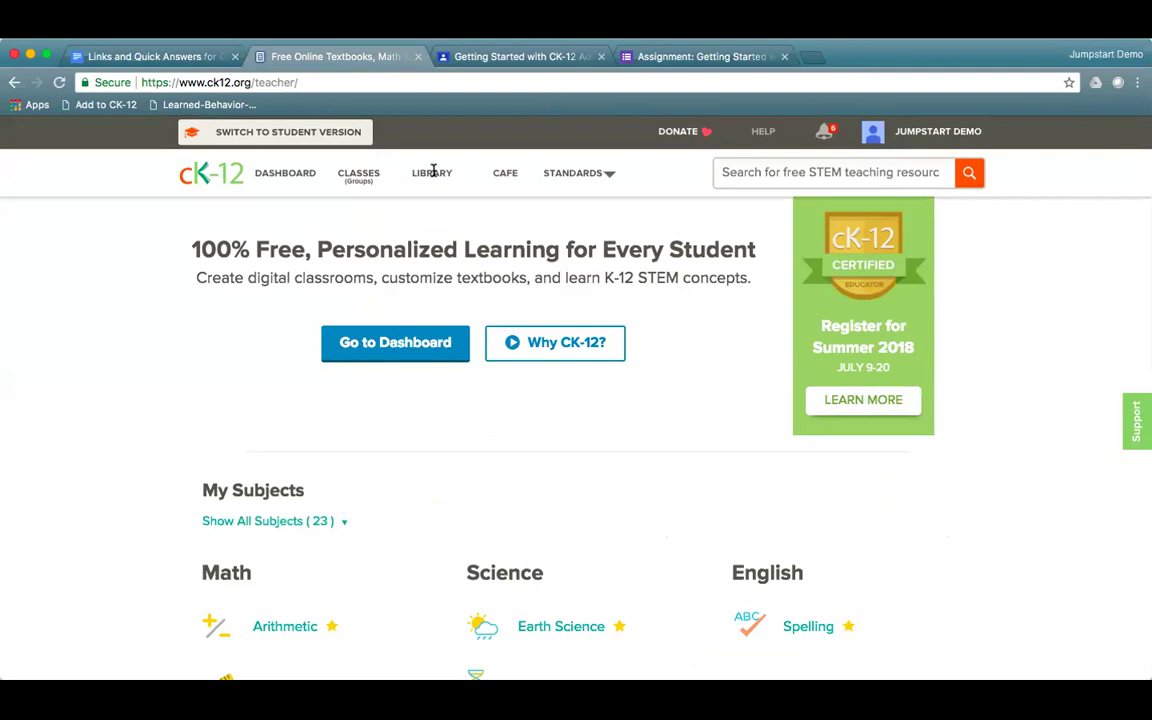
click(352, 177)
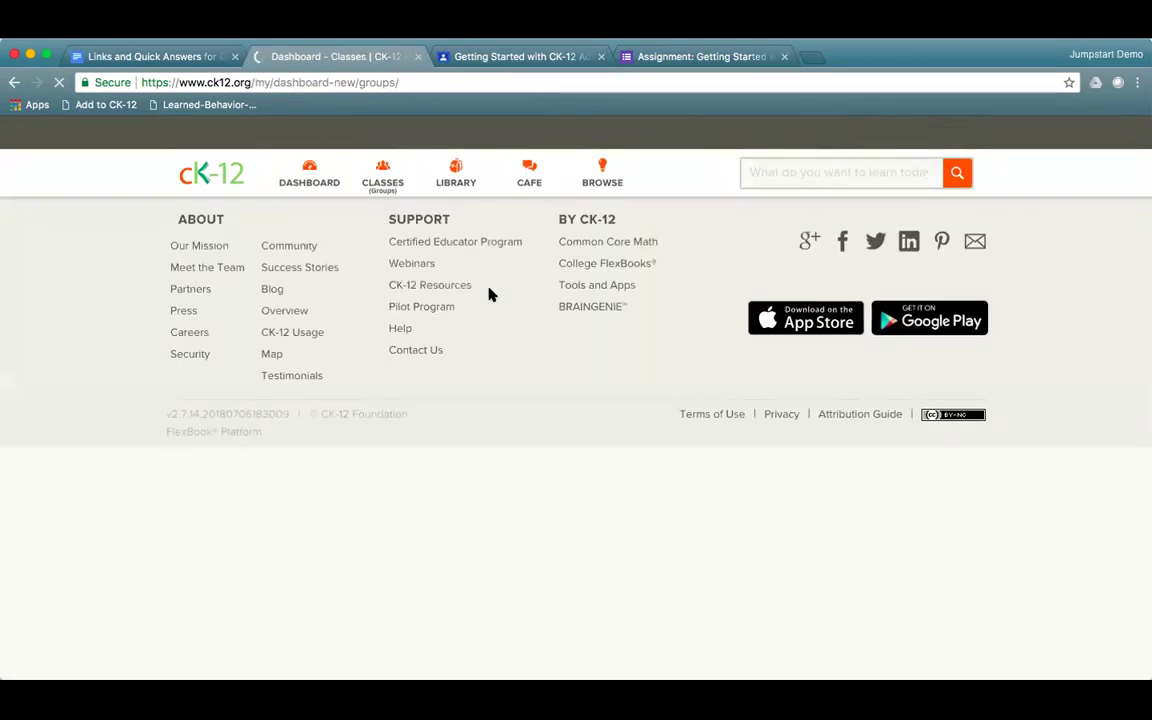
scroll(380, 345, down, 3)
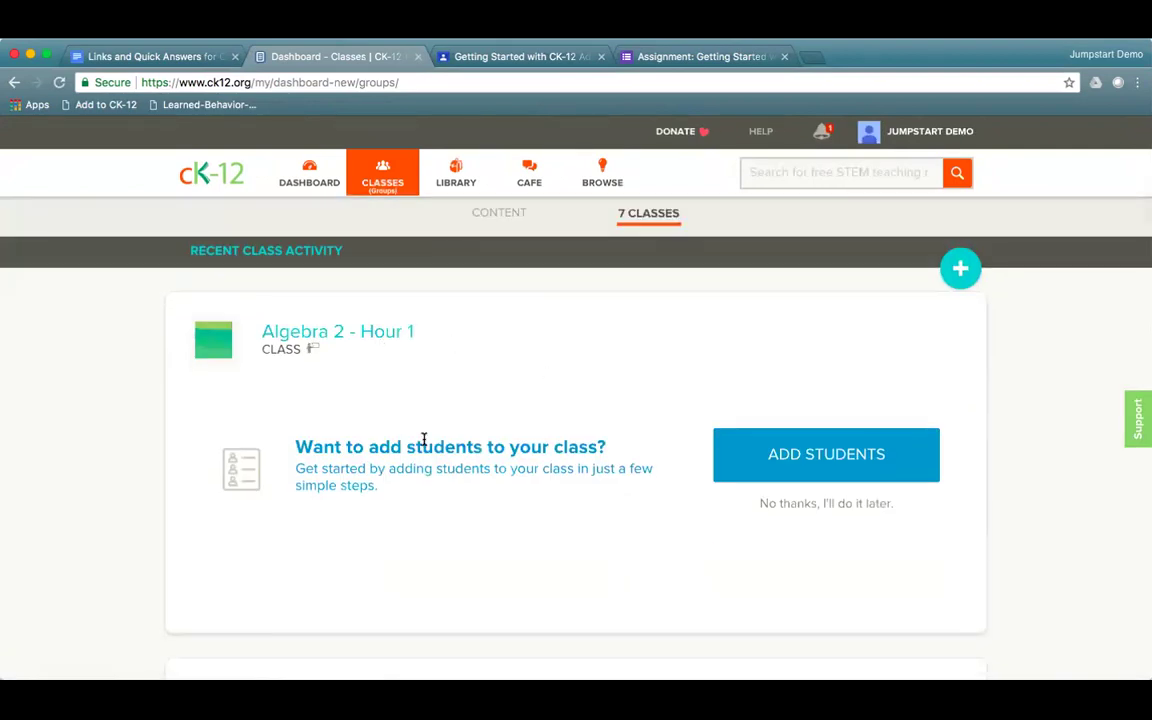
scroll(424, 440, down, 3)
click(358, 427)
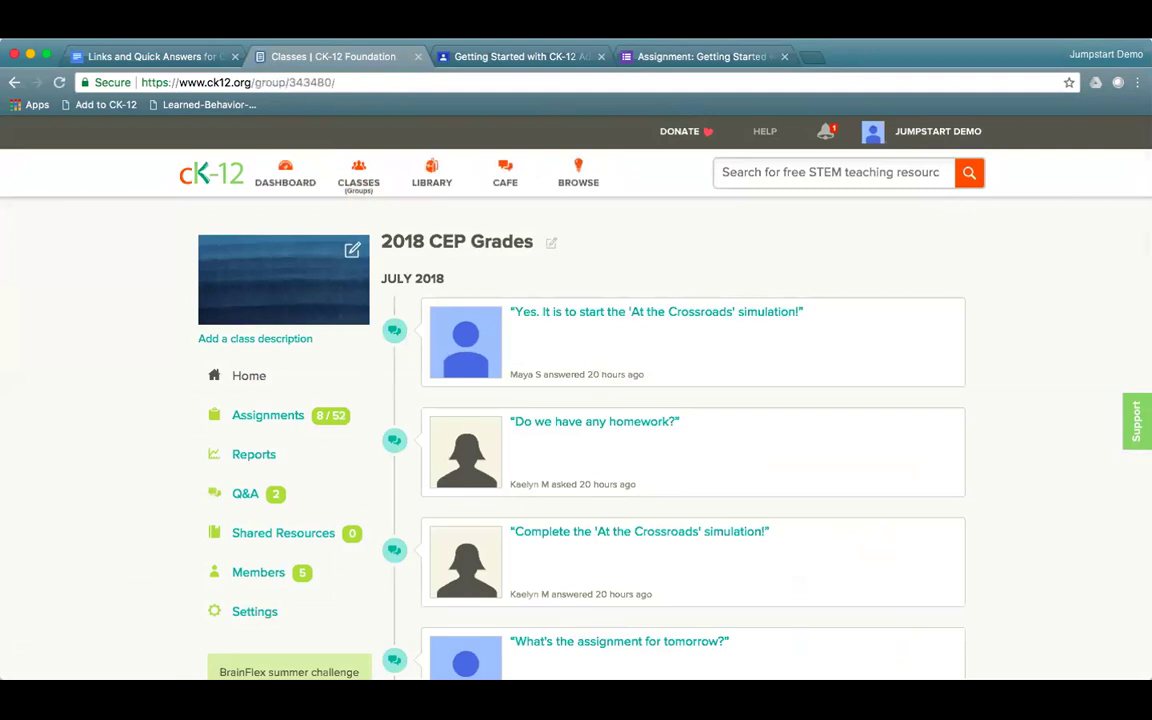
click(263, 423)
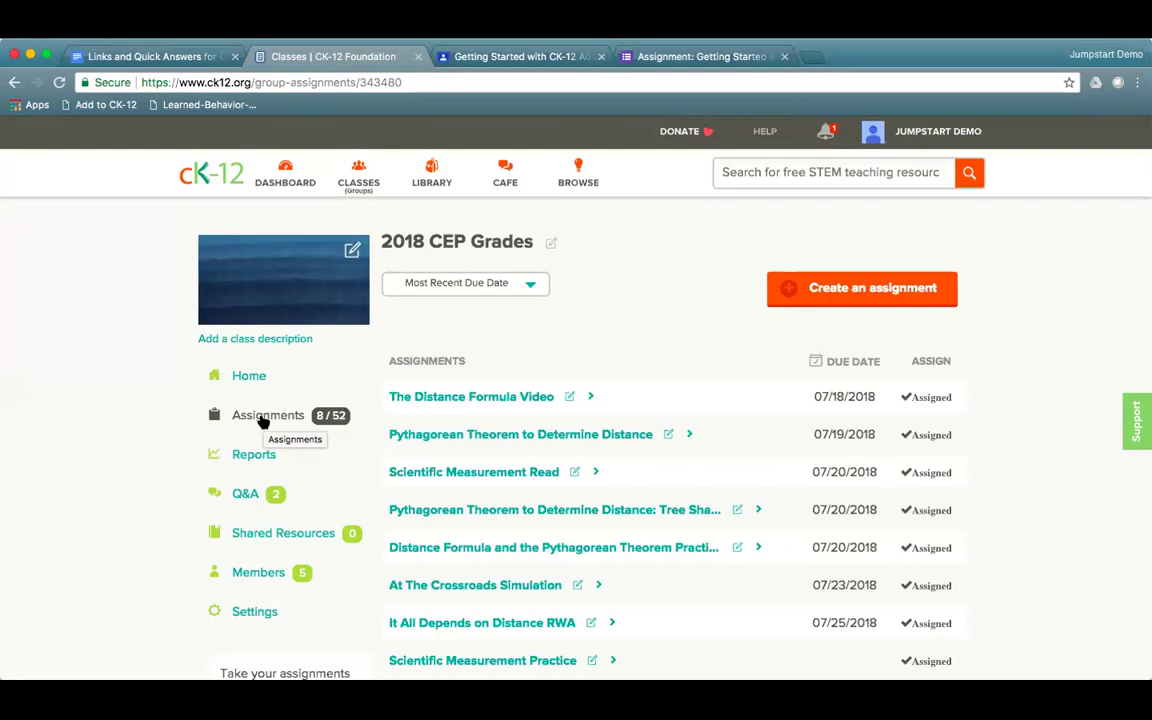
Start a new assignment containing the Measurement Time concepts Convert Years into Days and Convert Days and Hours
click(860, 292)
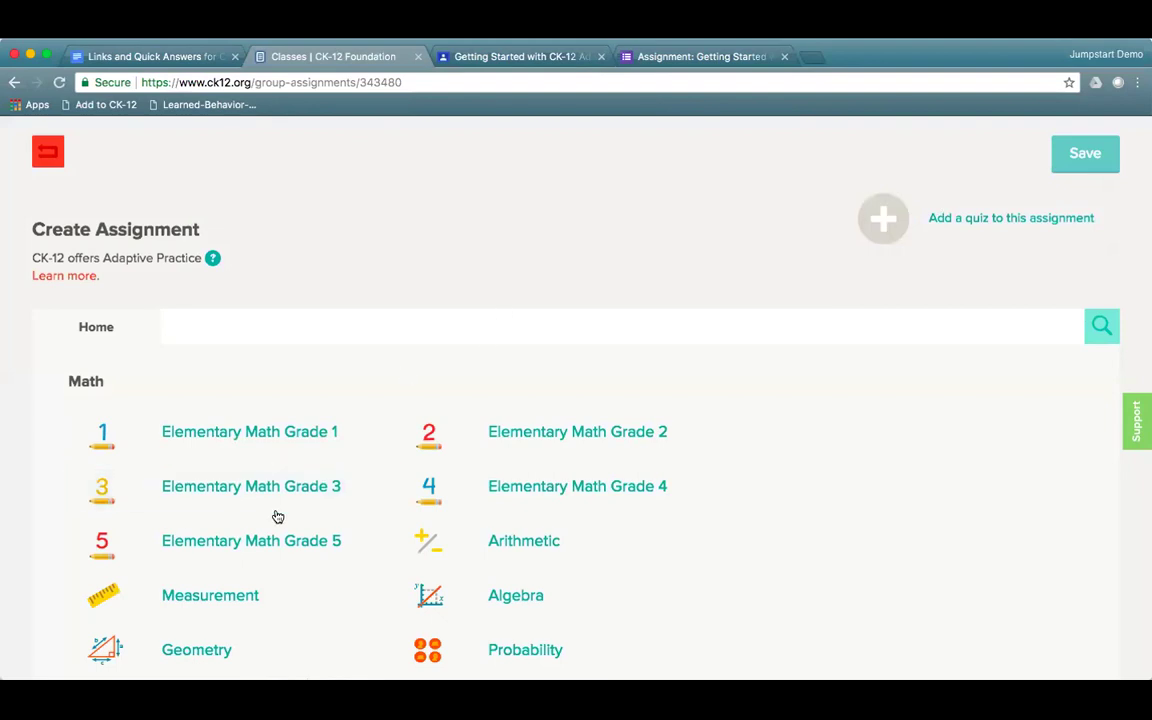
click(231, 591)
click(157, 476)
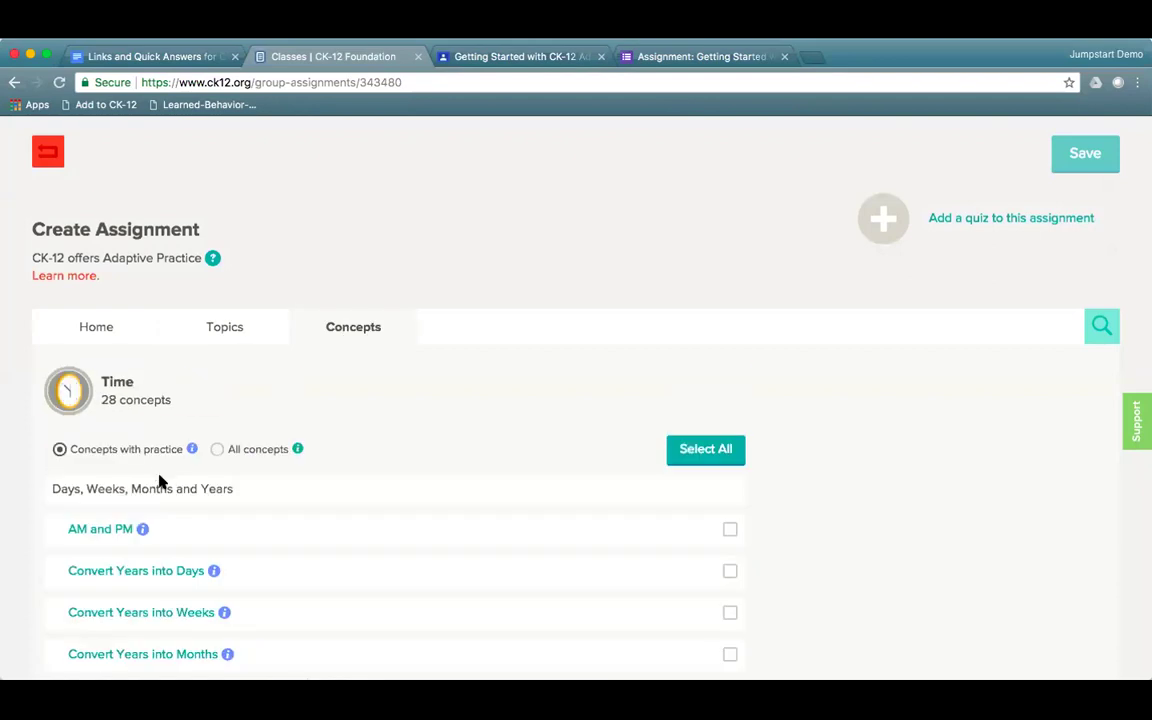
click(730, 571)
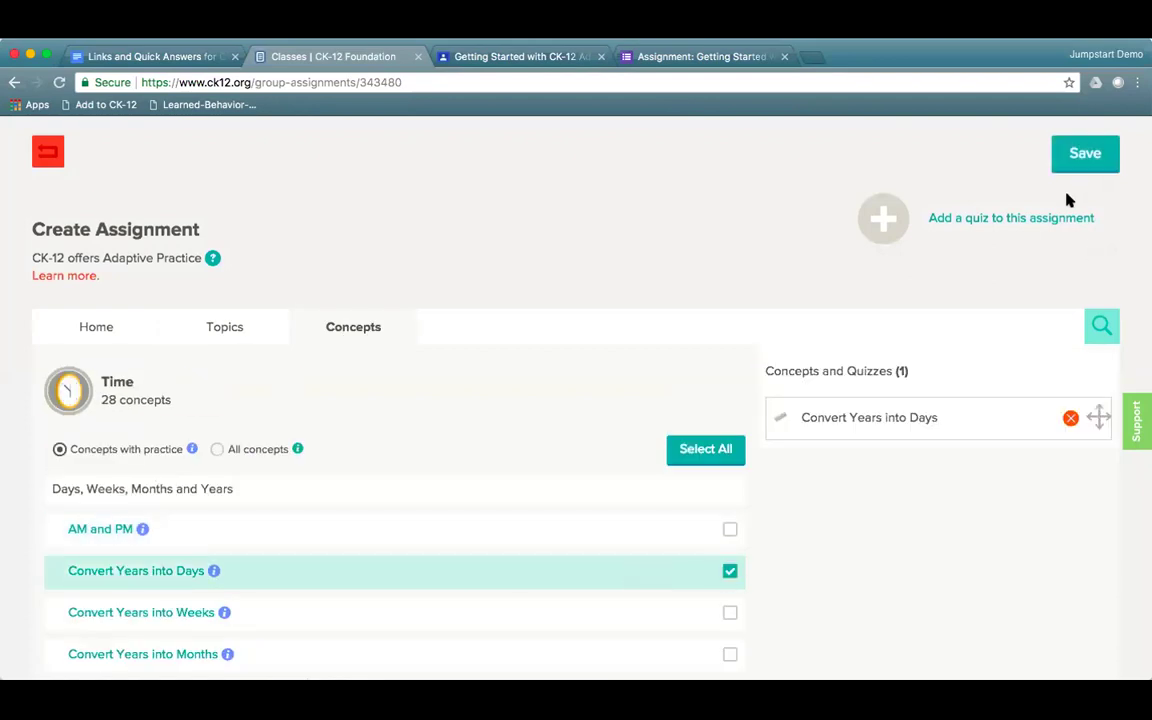
scroll(636, 578, down, 1)
scroll(636, 578, down, 5)
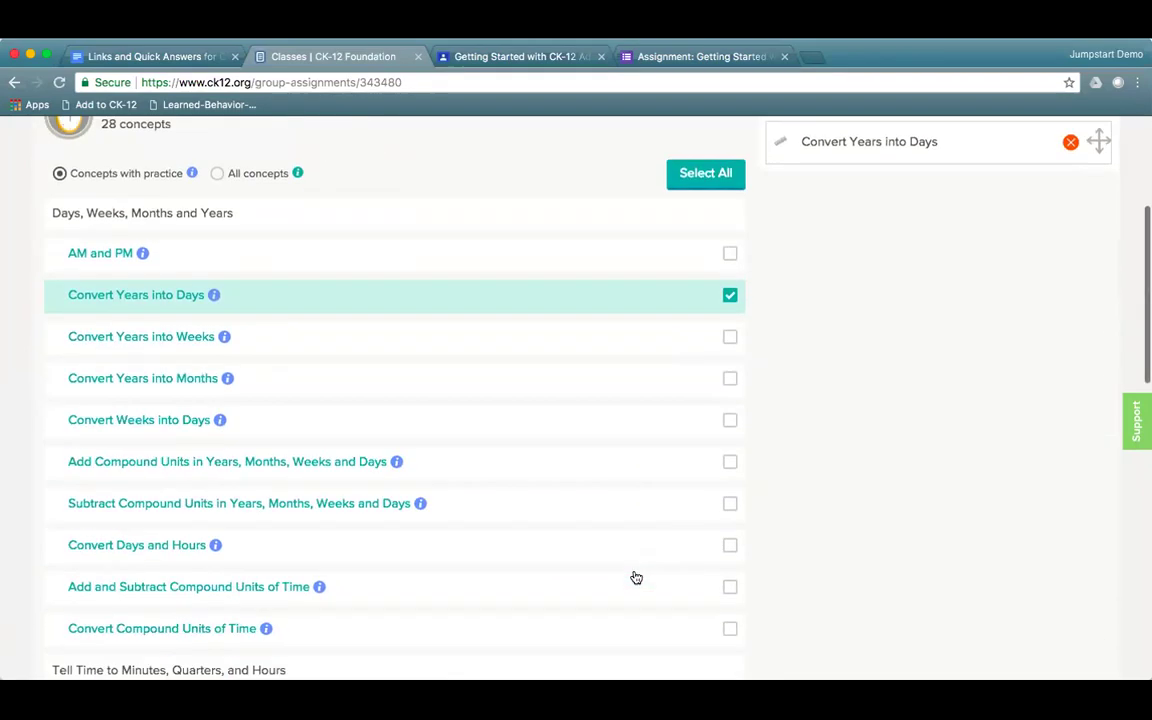
click(730, 494)
scroll(920, 370, up, 6)
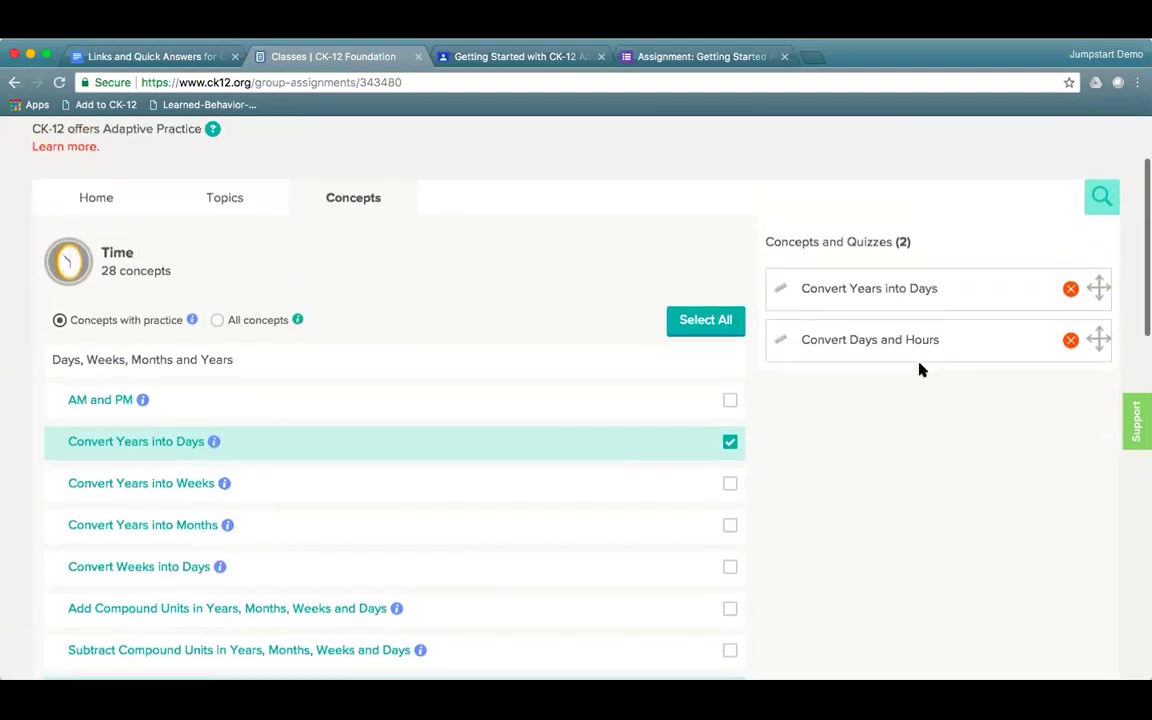
Browse the quizzes that can be added to the assignment and preview the Pre Test Chapter 3 quiz
click(941, 222)
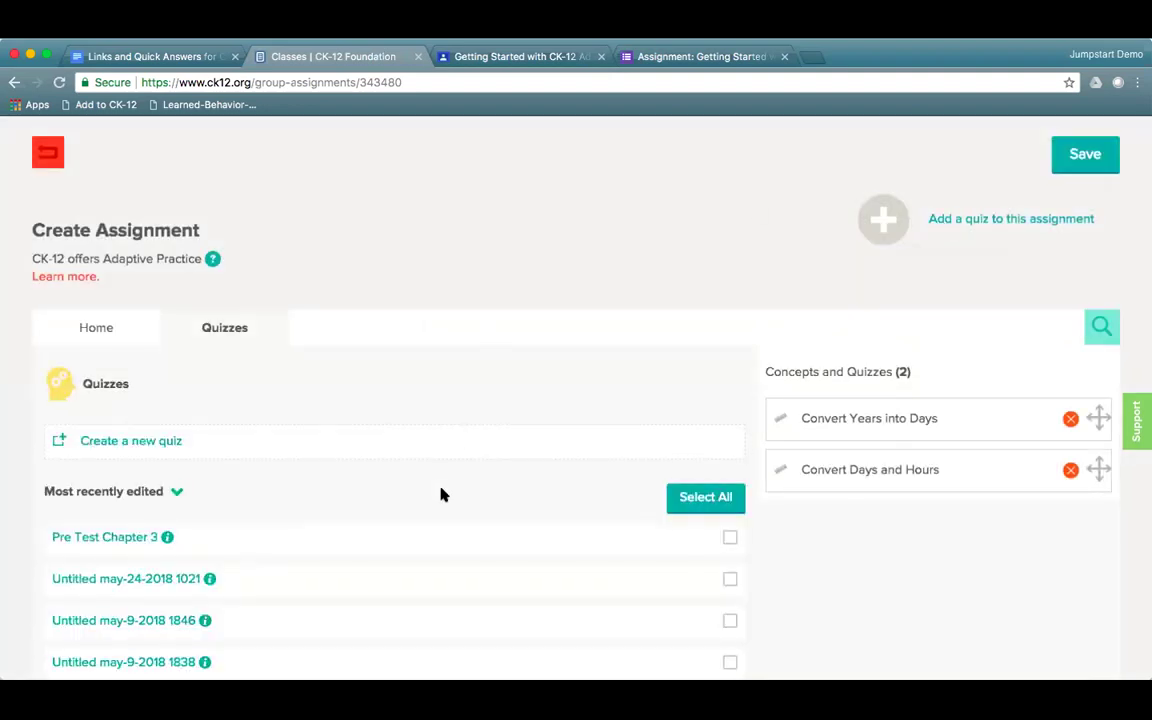
scroll(442, 494, down, 3)
scroll(327, 440, down, 10)
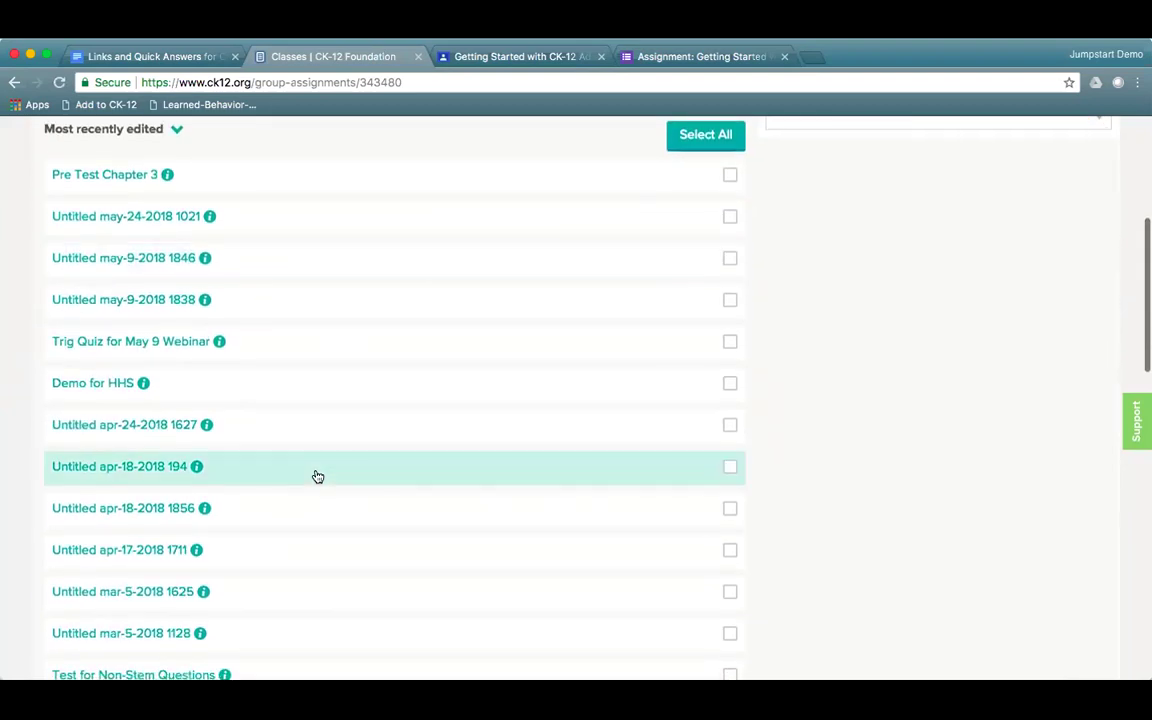
scroll(316, 476, up, 9)
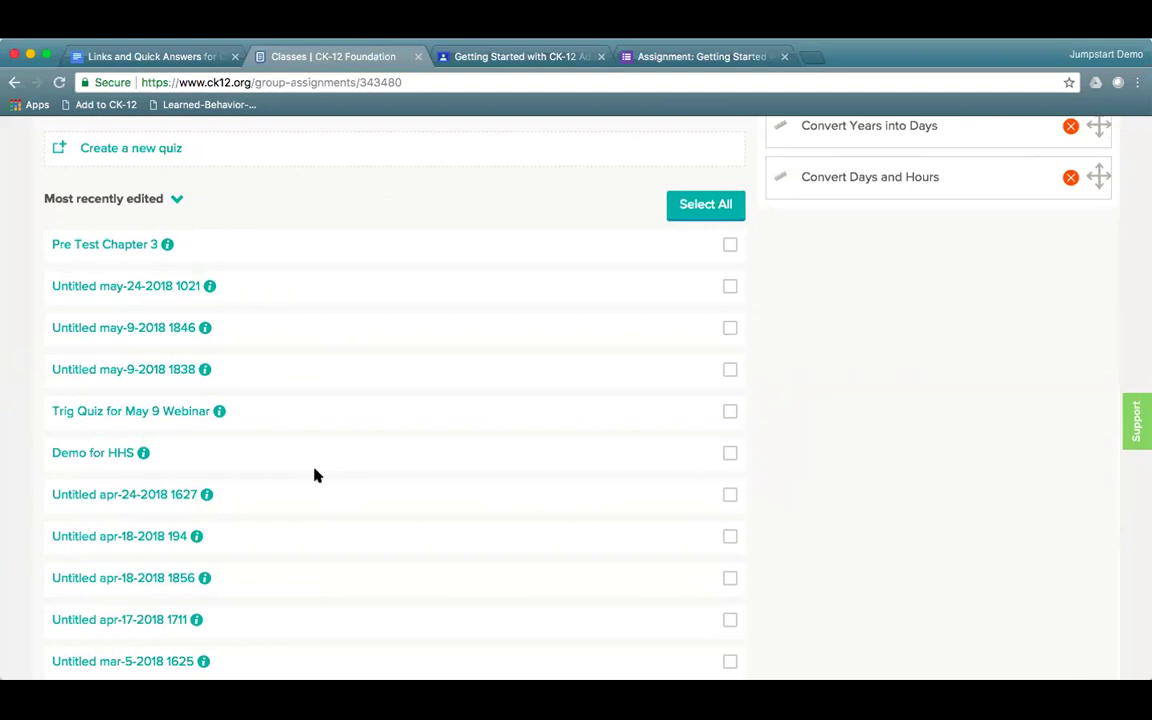
scroll(401, 434, up, 2)
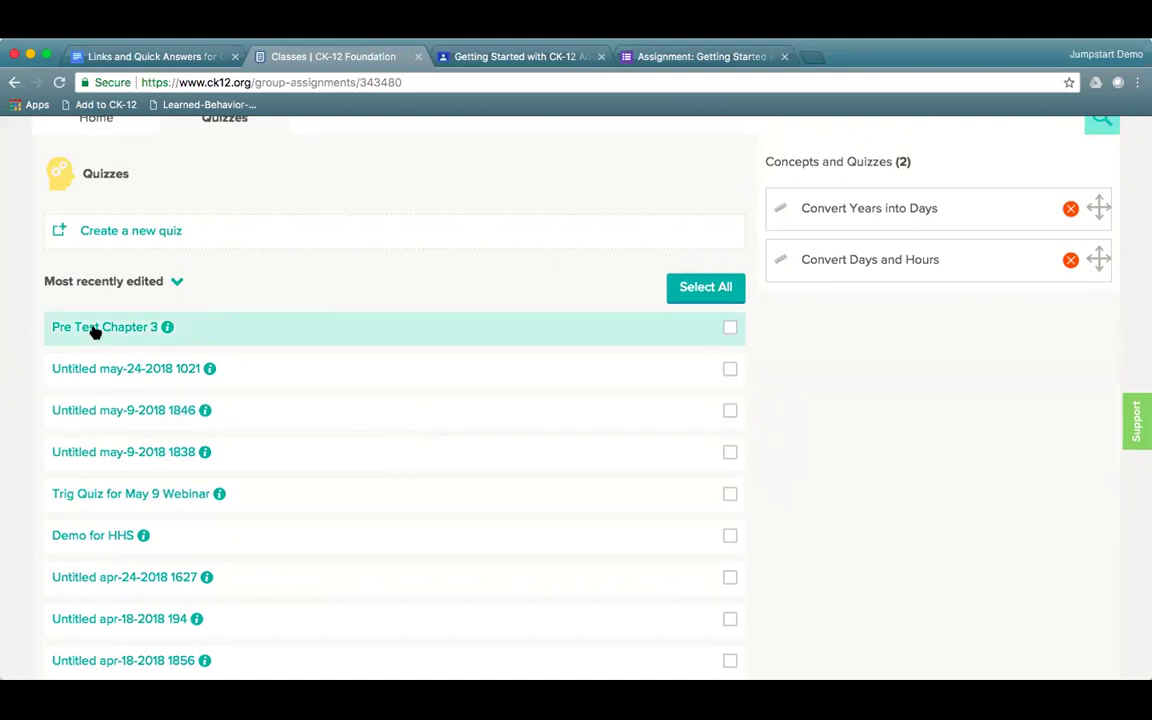
click(167, 327)
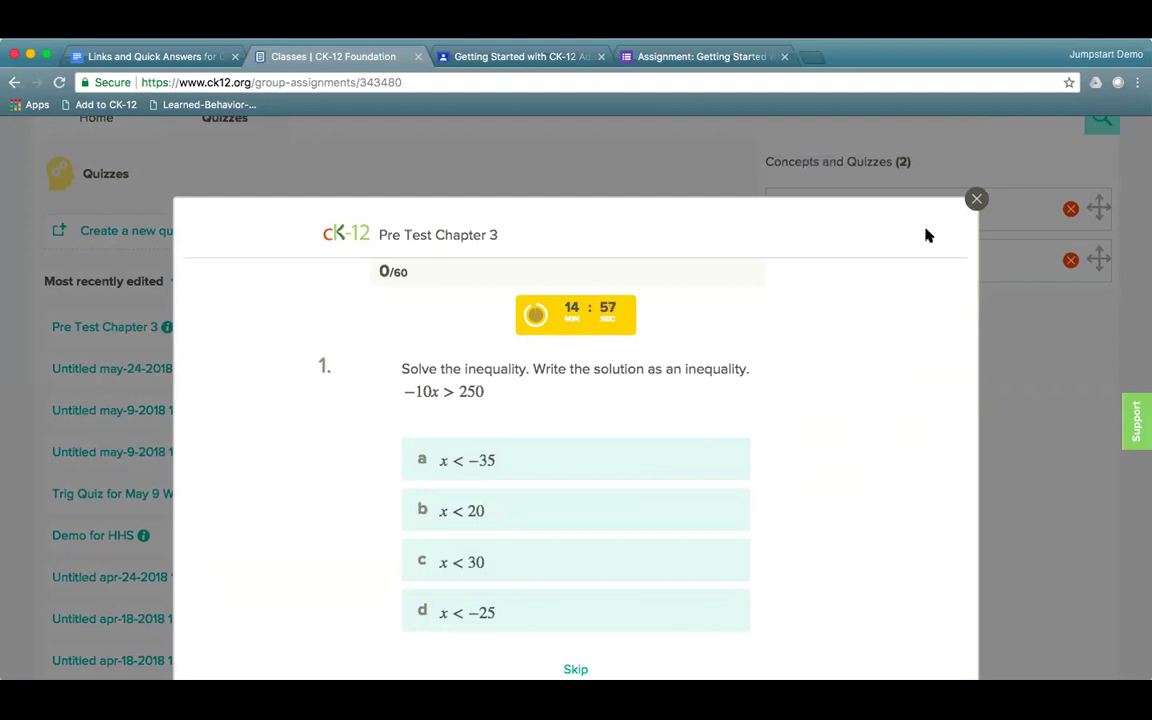
click(974, 201)
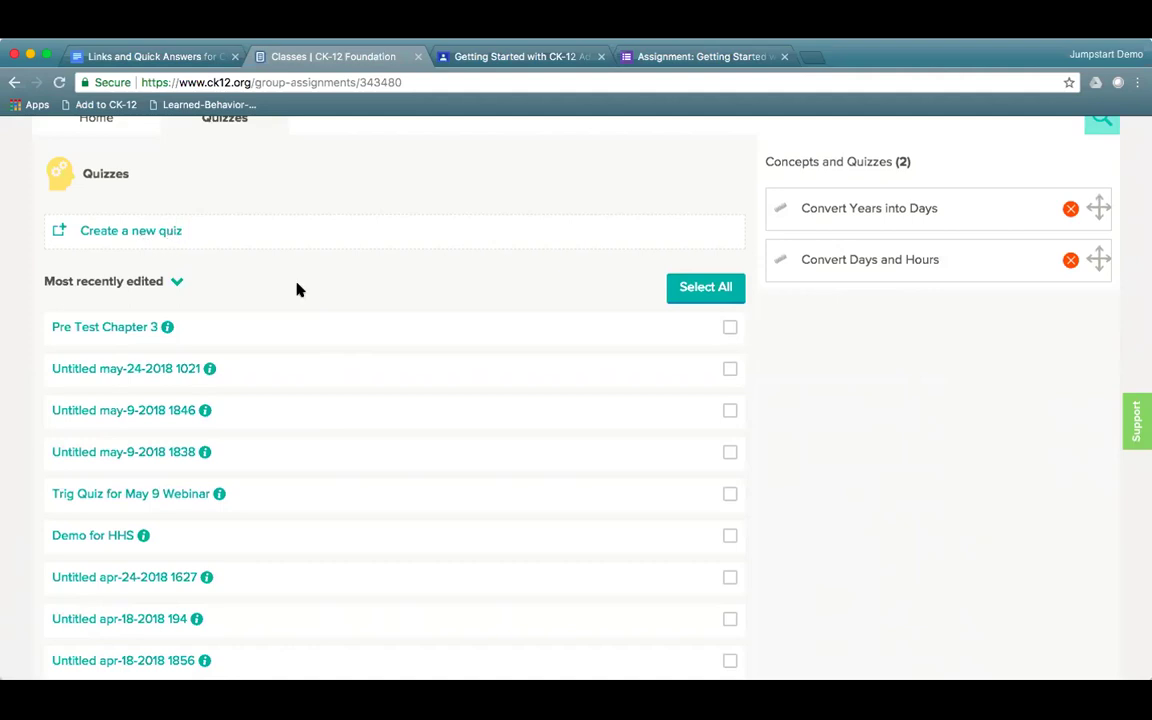
scroll(297, 289, up, 3)
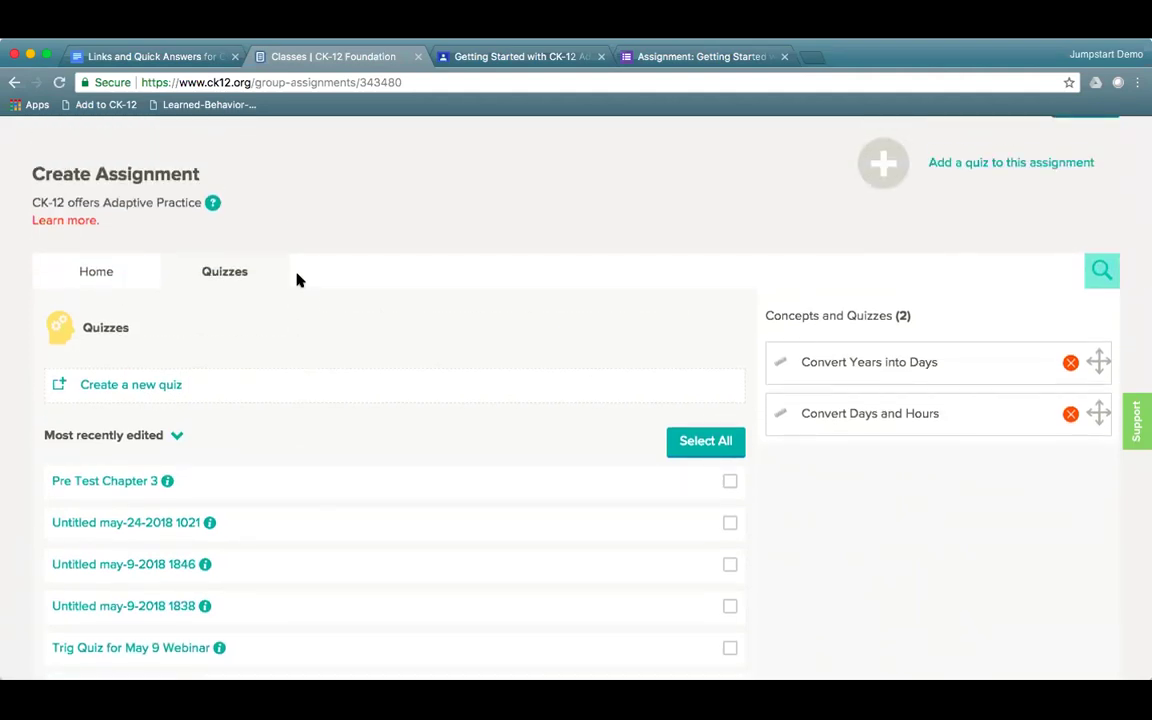
Leave the unsaved assignment, filter the CK-12 library by content type, and open the Pre Test Chapter 3 quiz
click(14, 82)
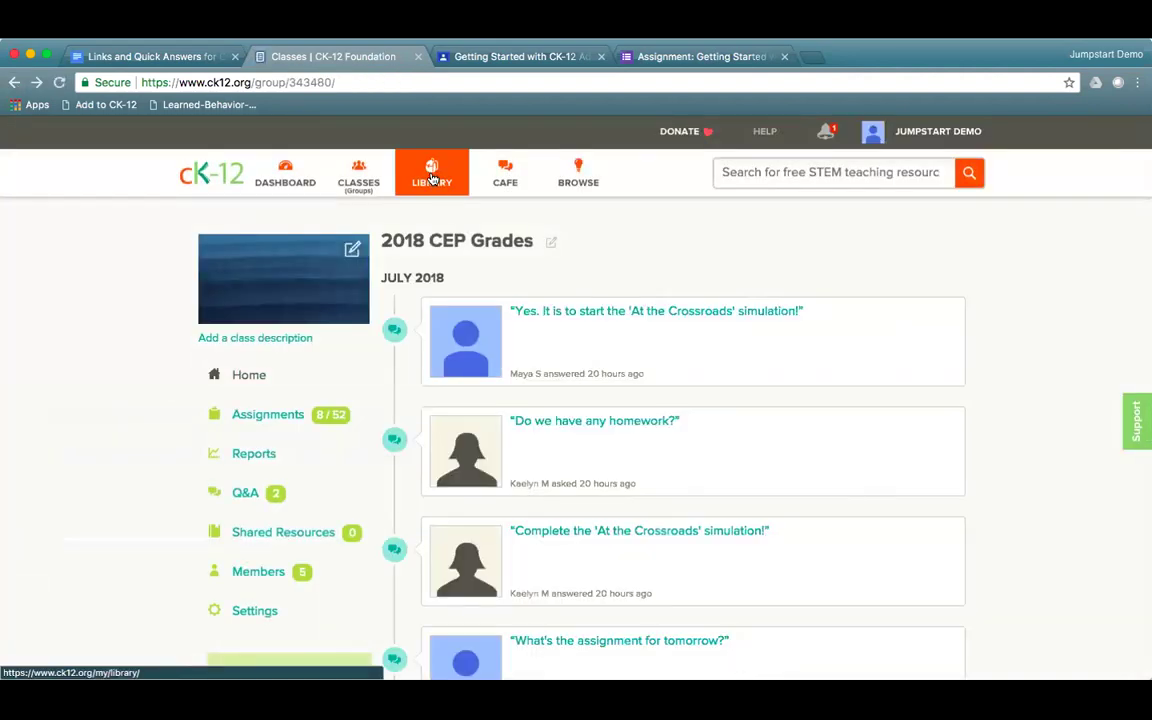
click(432, 178)
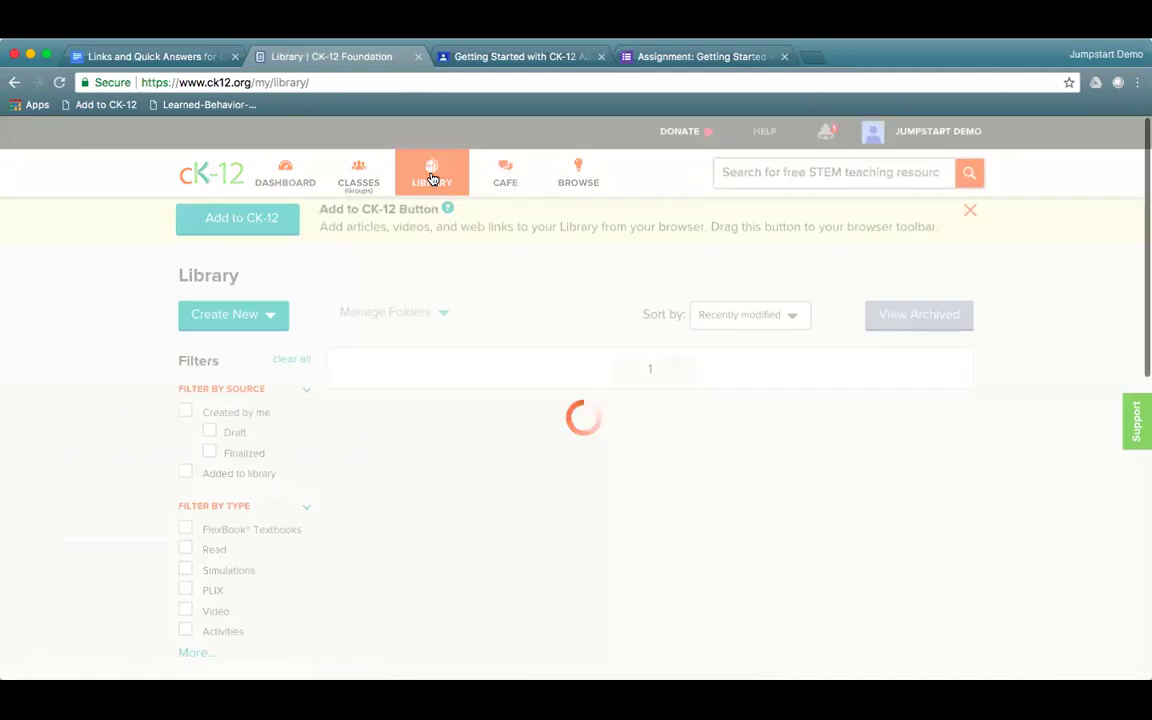
scroll(257, 530, down, 3)
click(197, 514)
scroll(240, 545, down, 1)
click(222, 532)
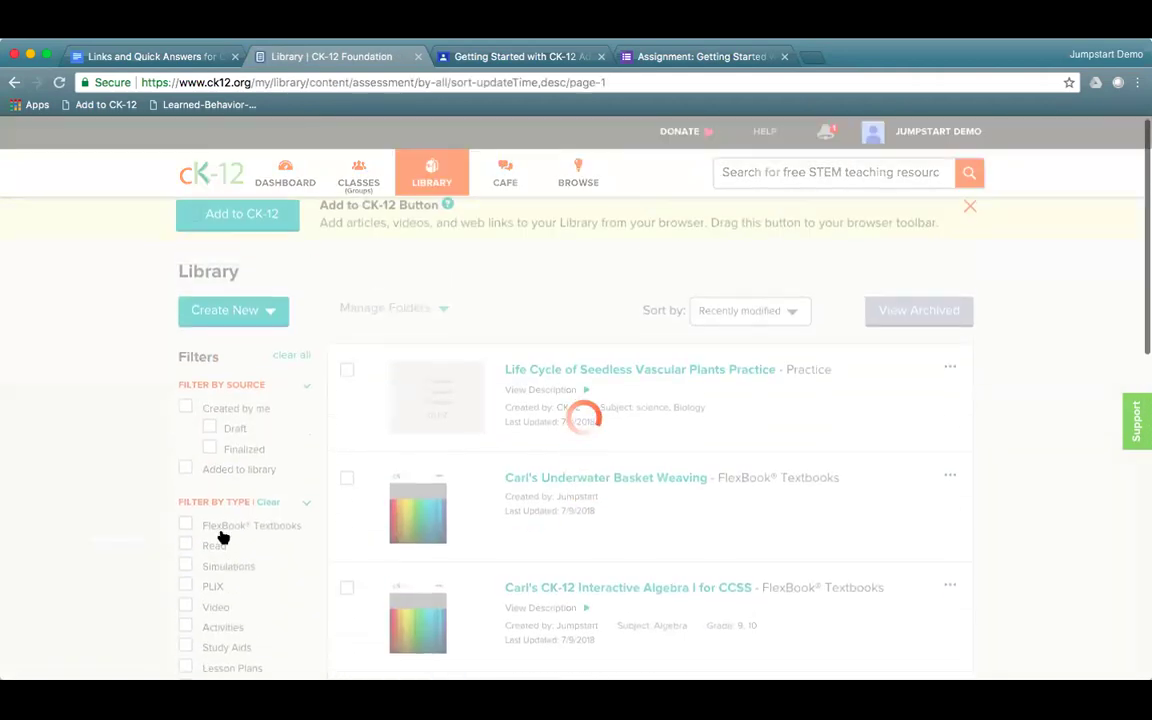
click(581, 486)
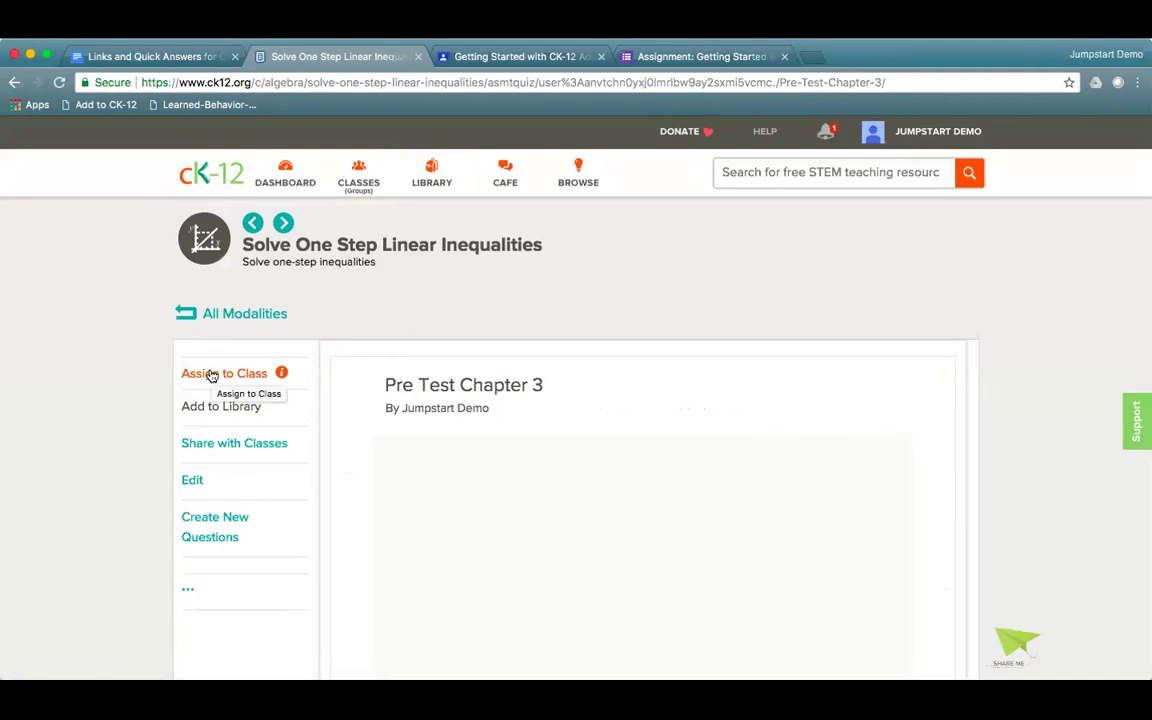
Connect the quiz's Assign to Class option to Google Classroom, view the class and due date choices, and close it without assigning
click(211, 375)
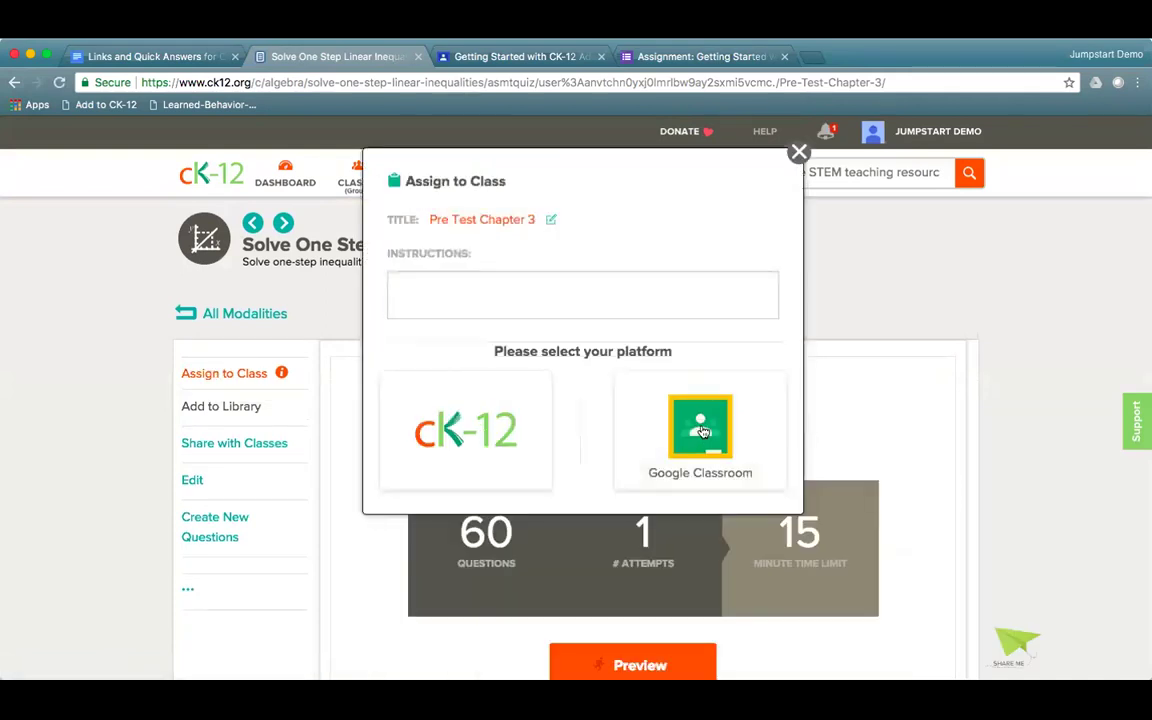
click(630, 384)
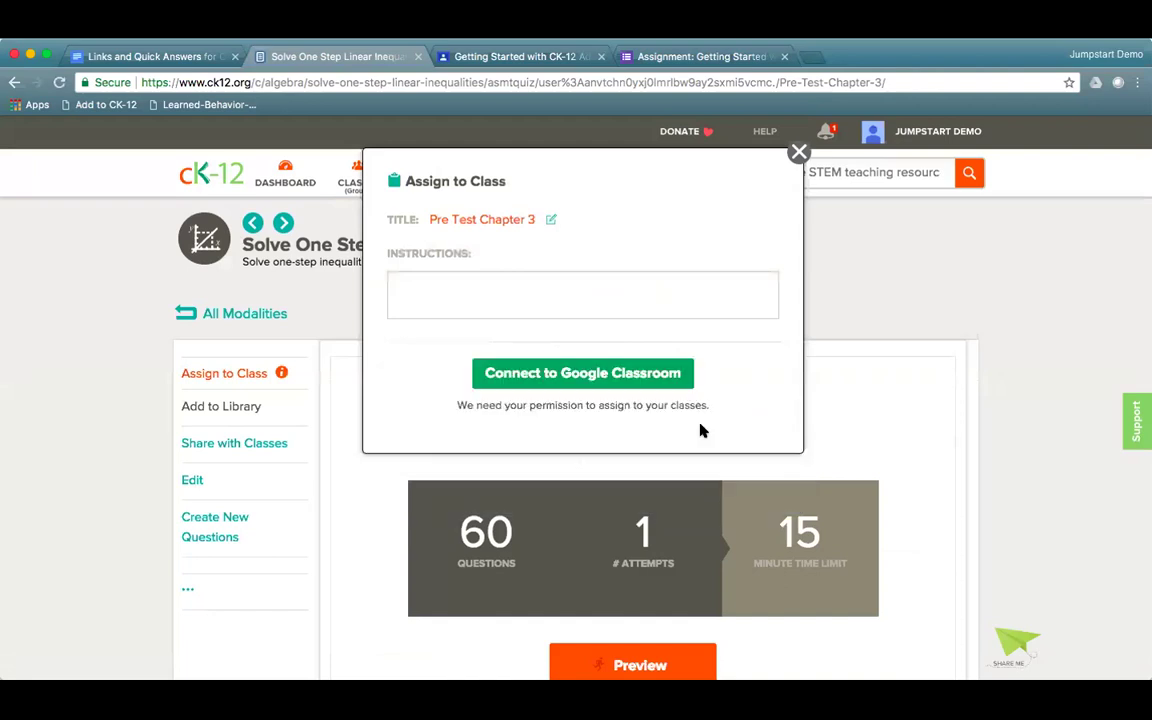
click(616, 374)
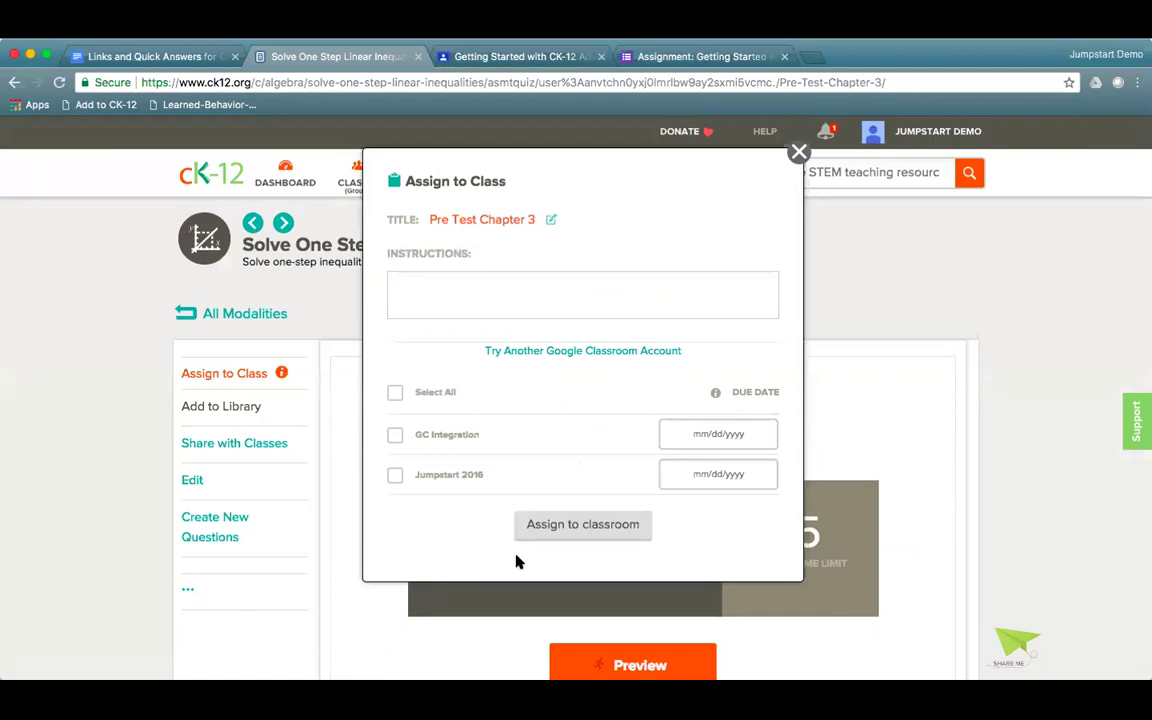
click(799, 151)
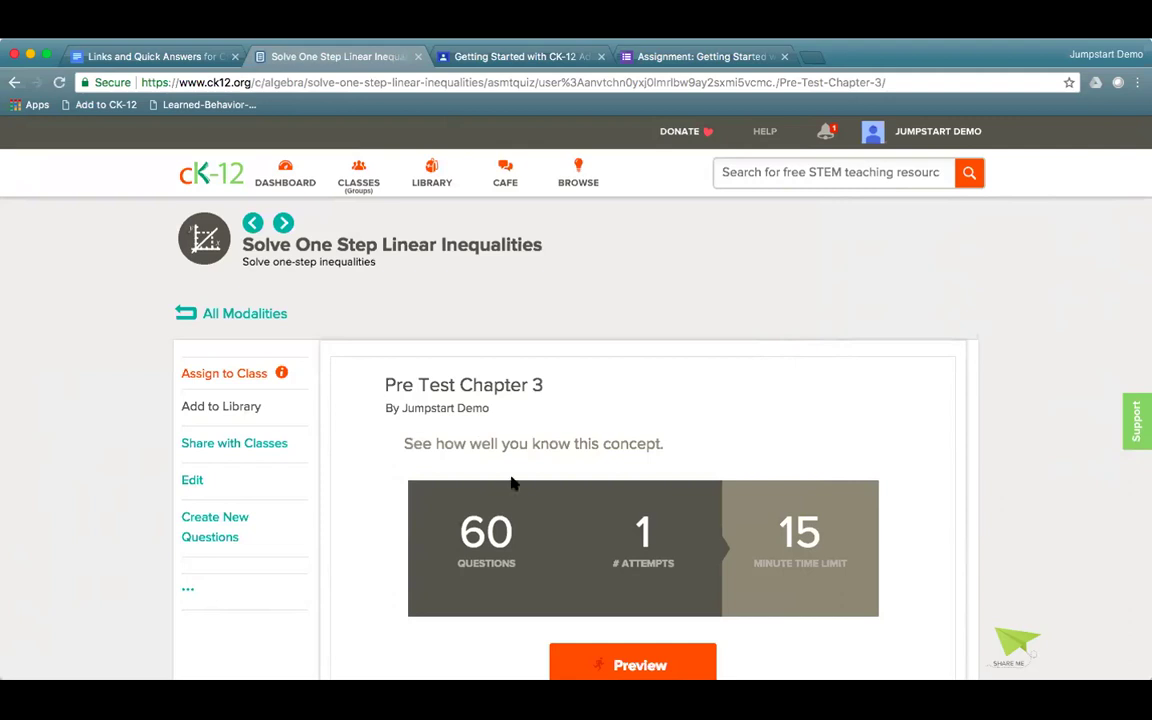
Open the Pre Test Chapter 3 quiz for editing and look through its properties and question sets
click(198, 481)
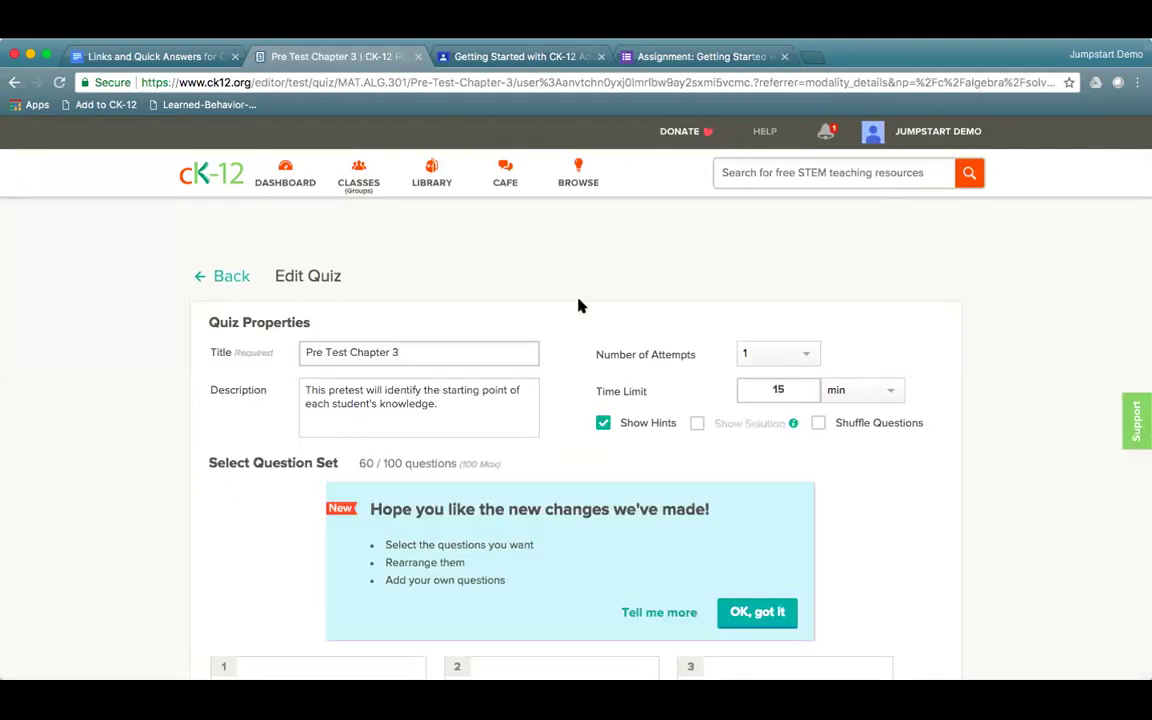
scroll(578, 305, down, 5)
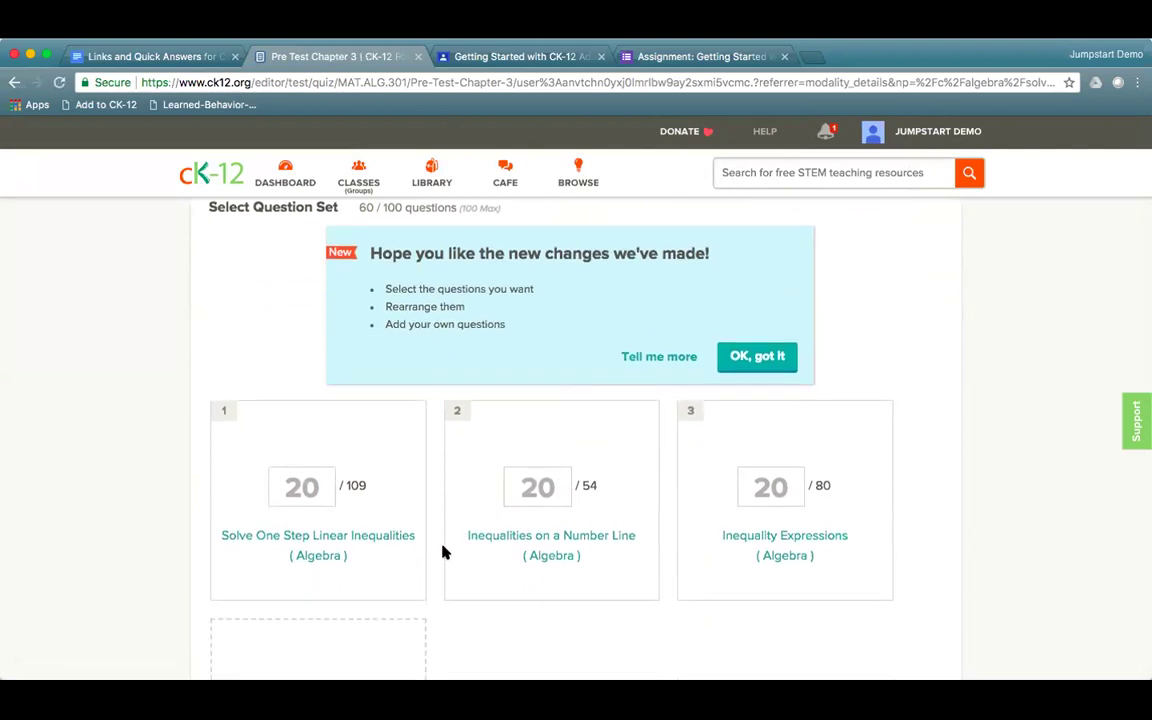
scroll(321, 538, down, 2)
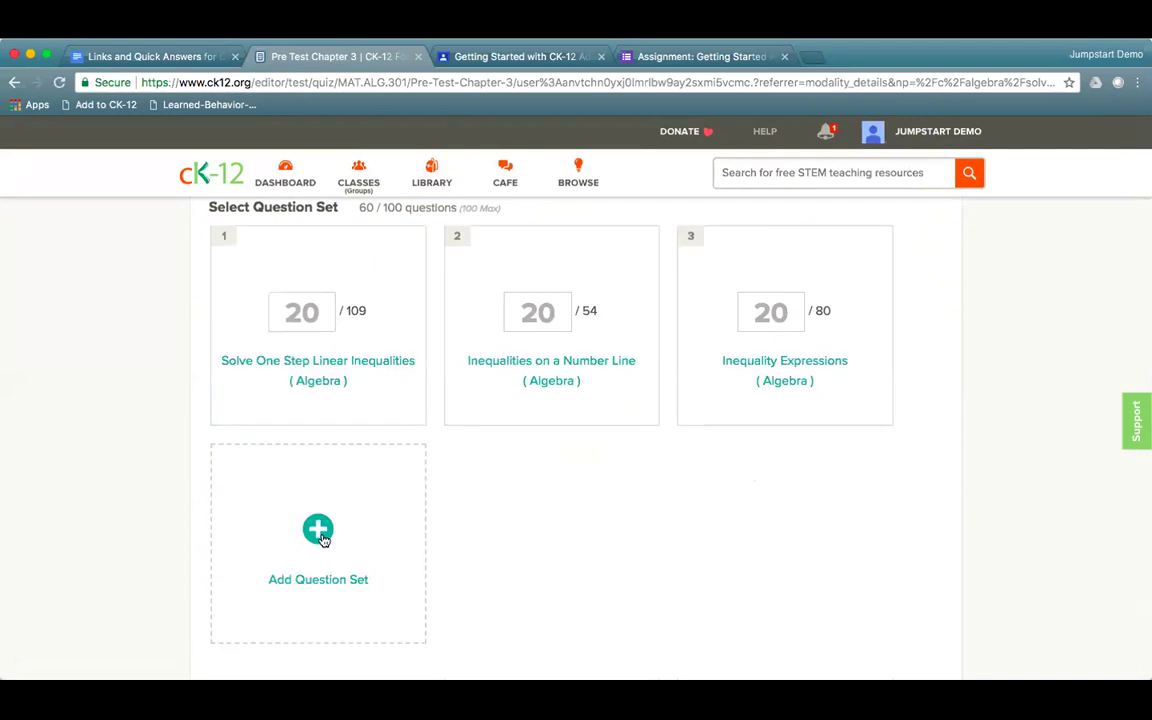
Open the Solve One Step Linear Inequalities question set and look through its selected and unselected questions
click(376, 241)
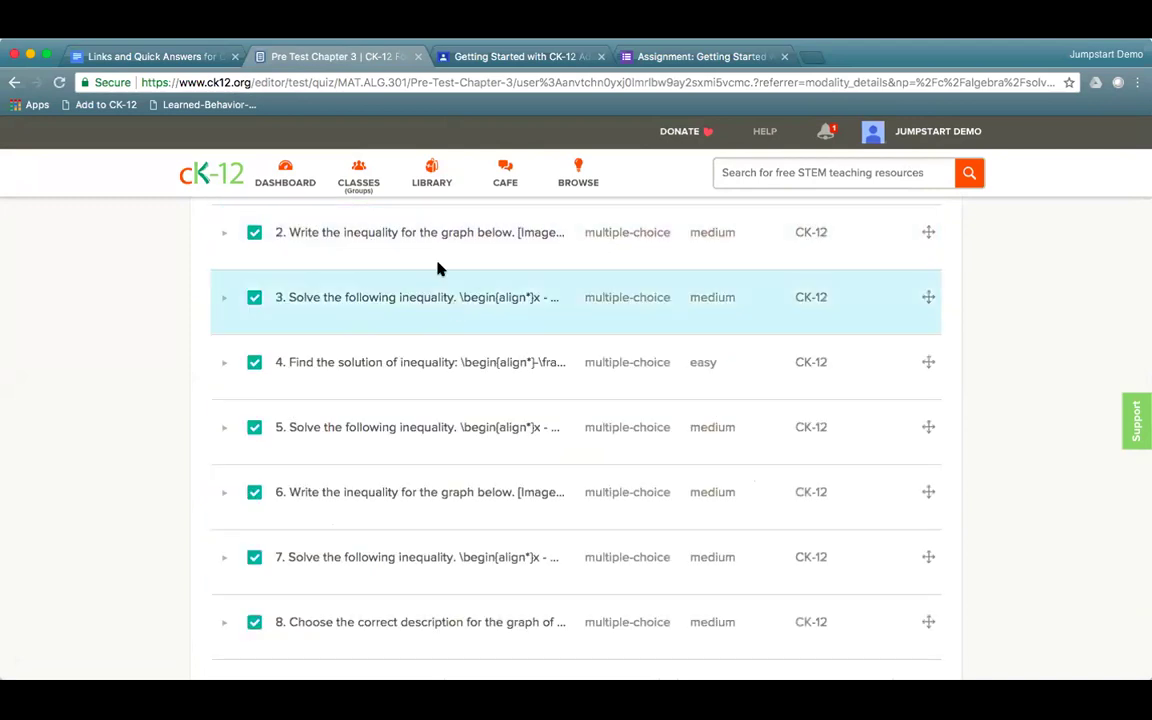
scroll(485, 530, up, 2)
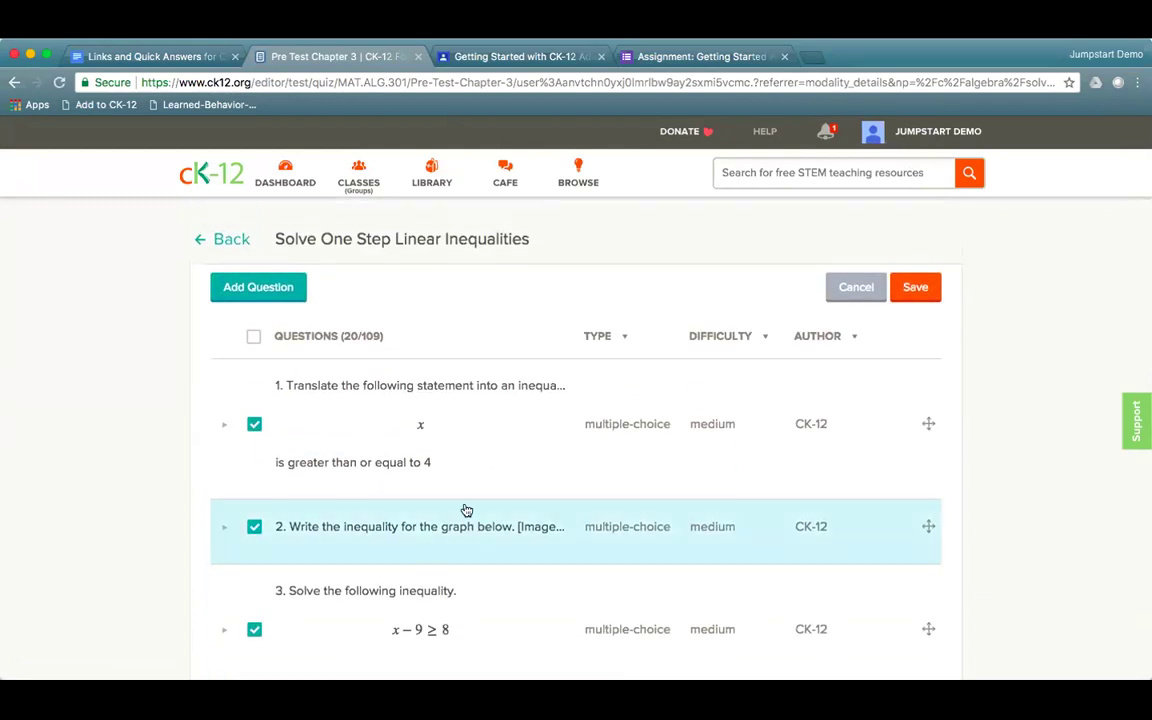
scroll(443, 496, down, 1)
scroll(443, 496, down, 5)
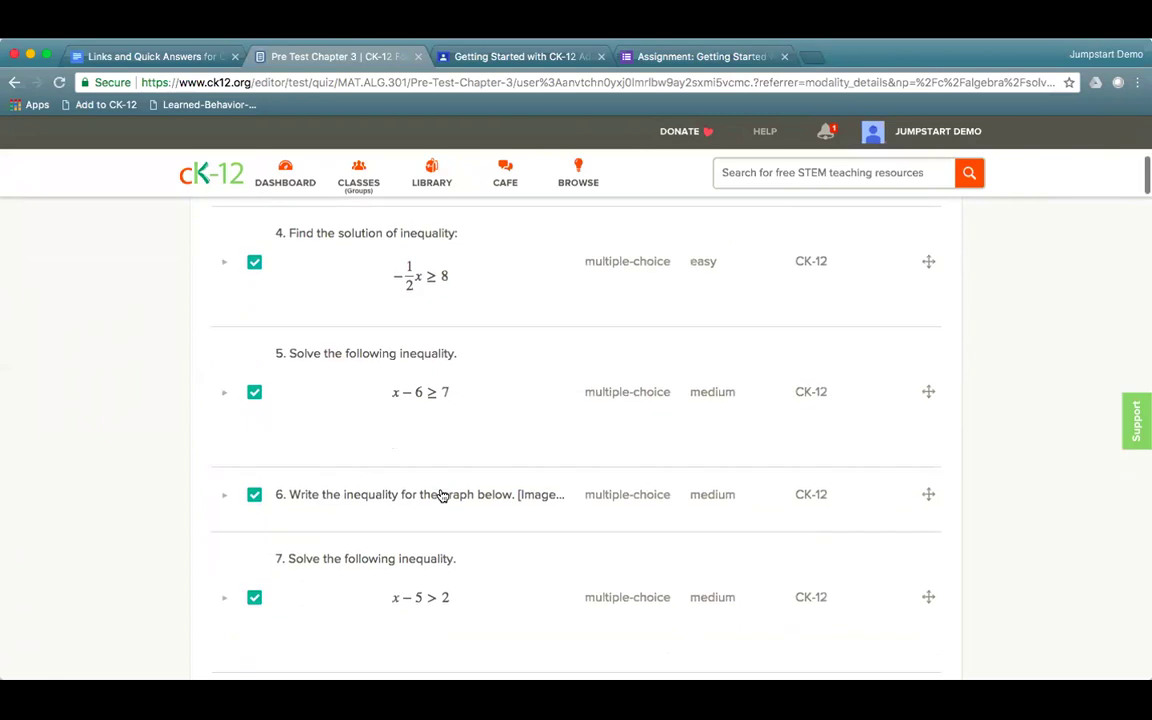
scroll(443, 496, down, 1)
scroll(443, 496, down, 12)
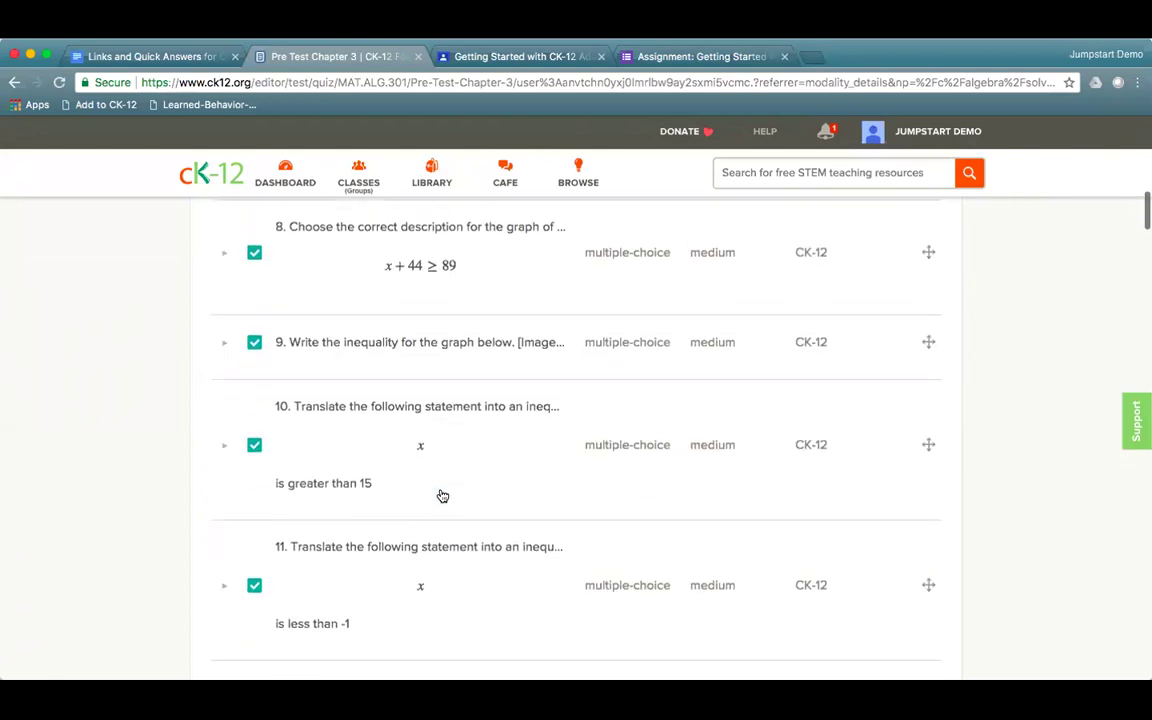
scroll(443, 496, down, 7)
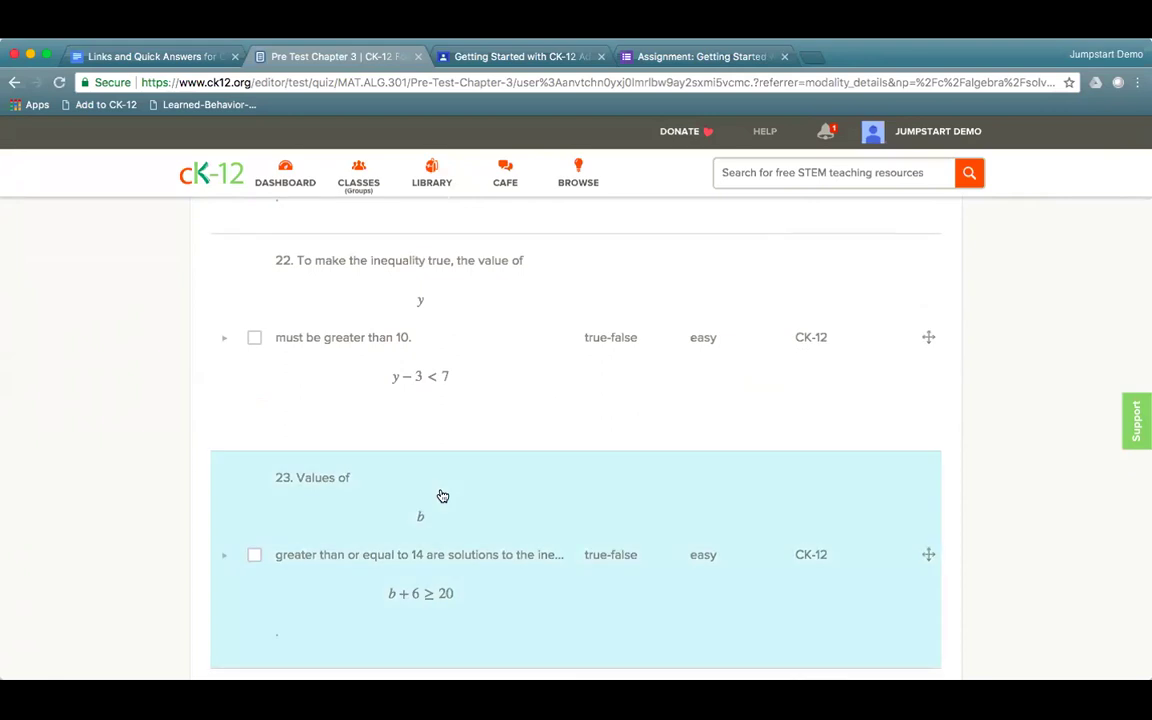
scroll(443, 496, up, 10)
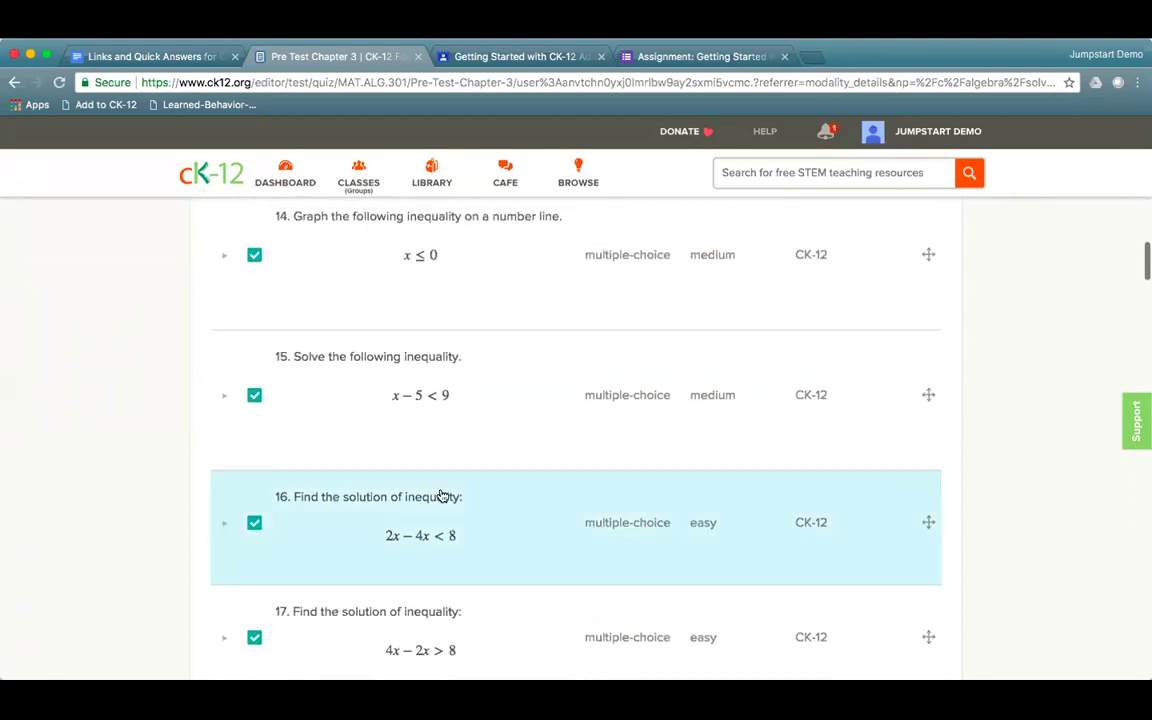
scroll(443, 496, up, 15)
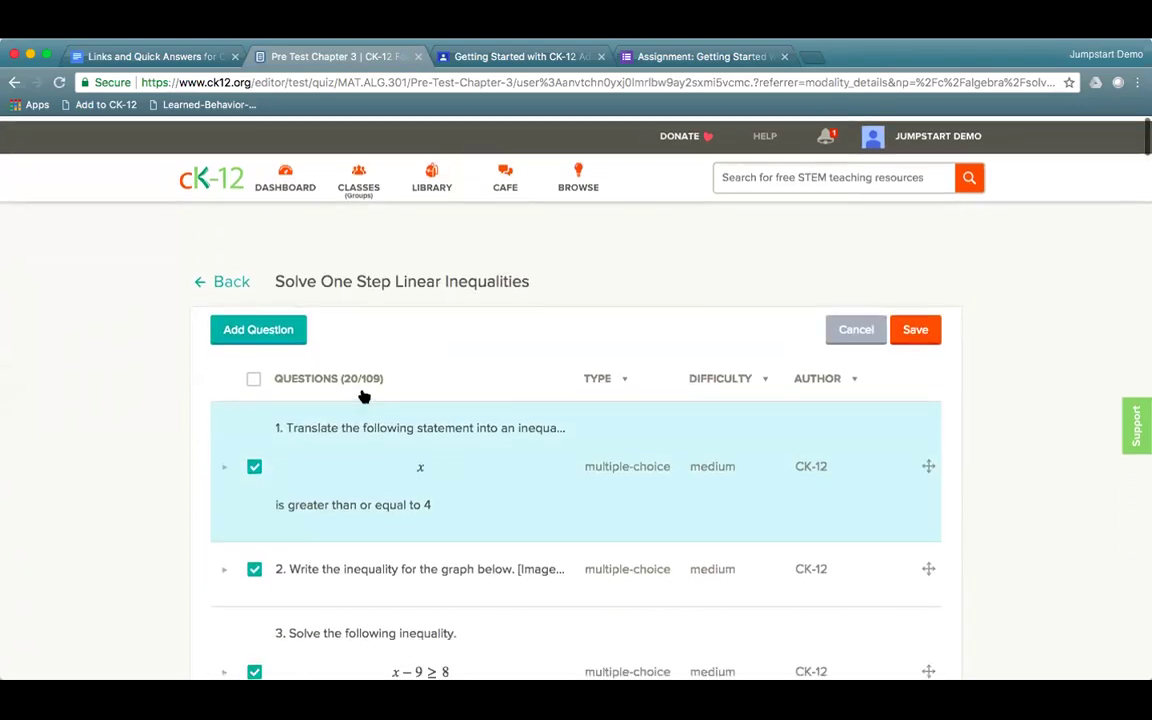